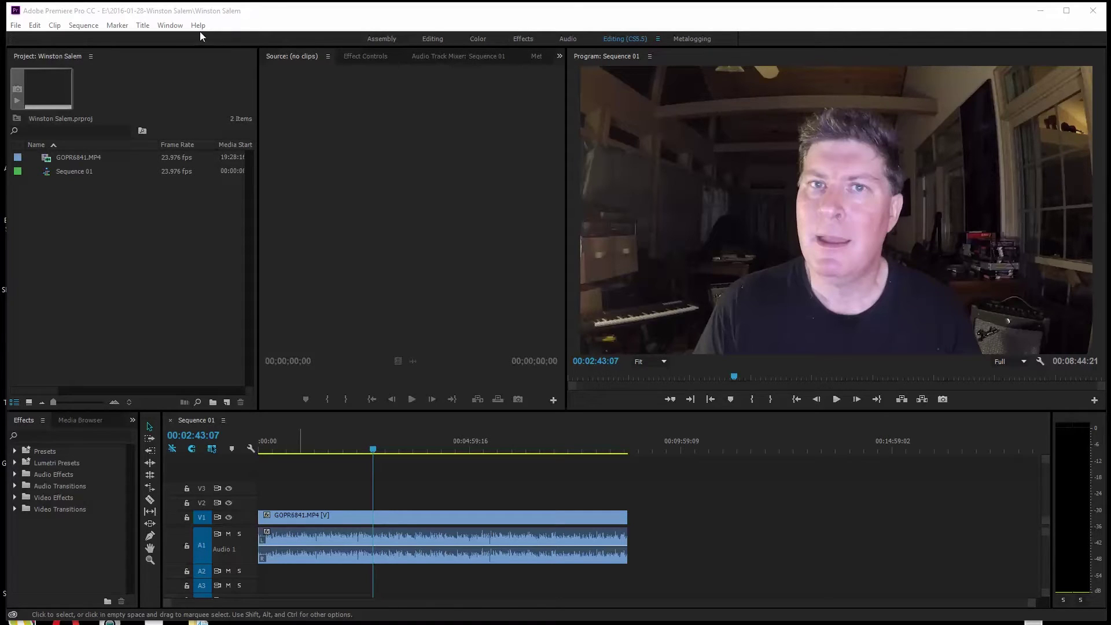
{"action": "left_click", "coordinate": [170, 26]}
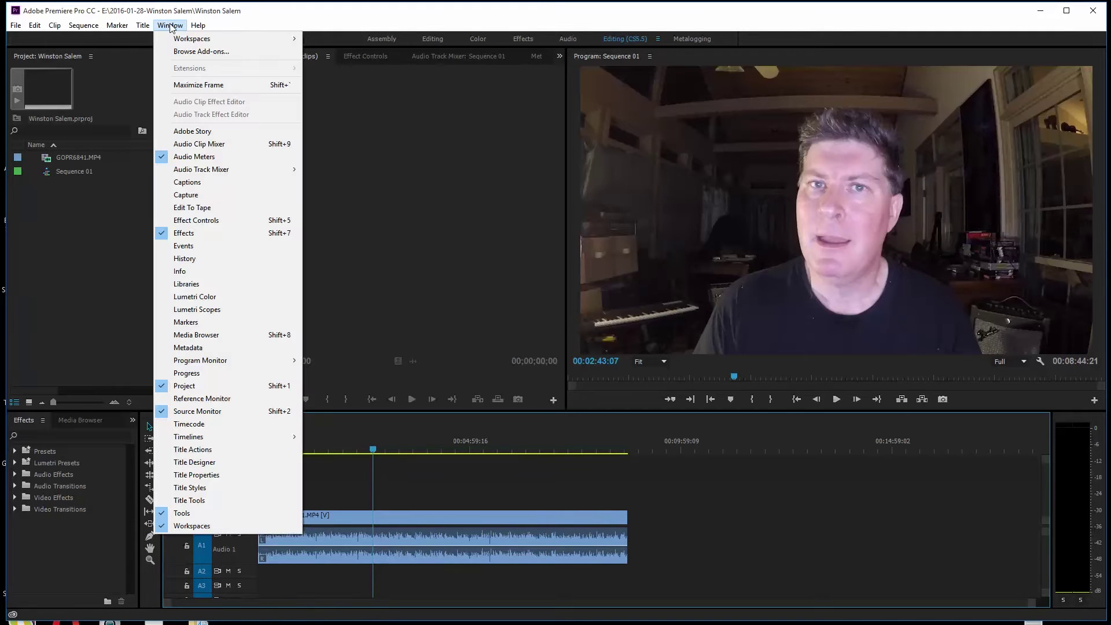
{"action": "mouse_move", "coordinate": [186, 38]}
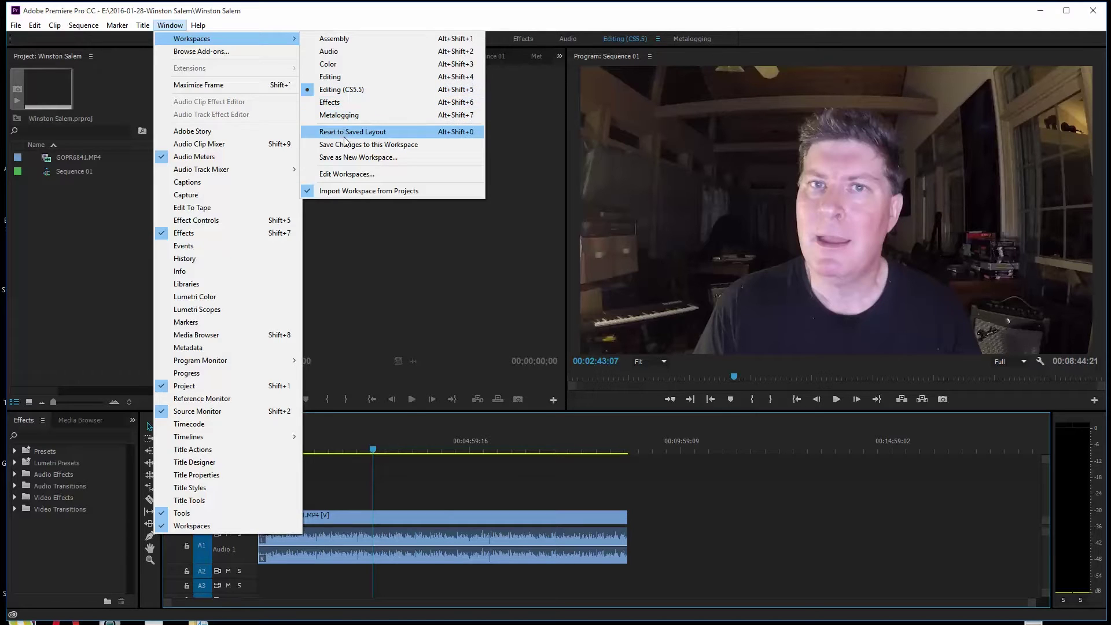
{"action": "left_click", "coordinate": [33, 234]}
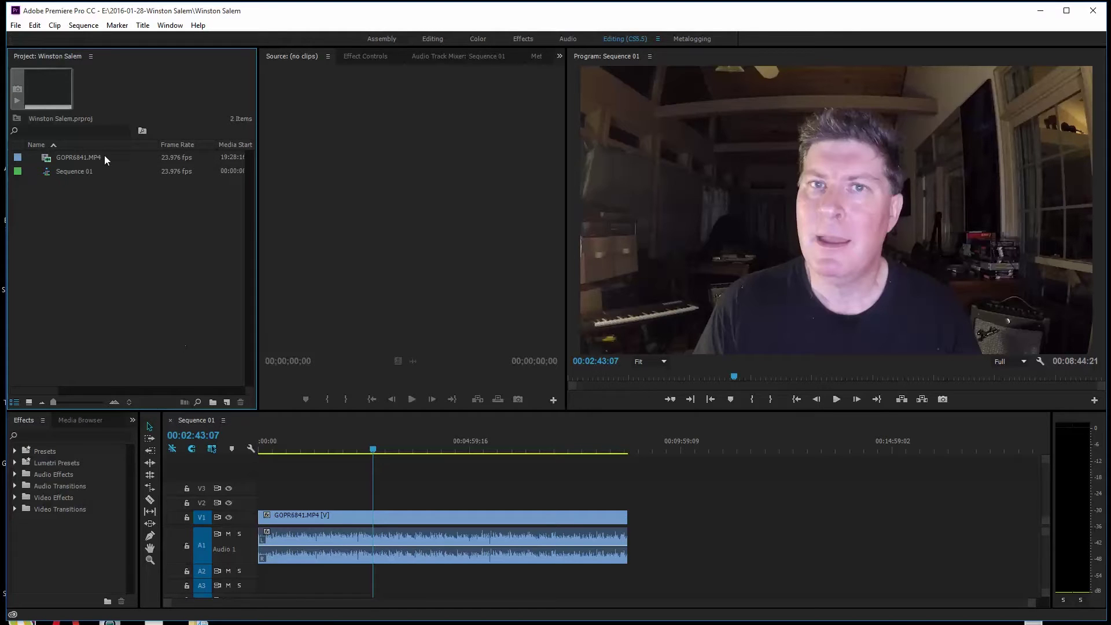
Create a new 1920 × 1080 title at 23.976 fps with square pixels, keeping the name Title 01.
{"action": "right_click", "coordinate": [58, 218]}
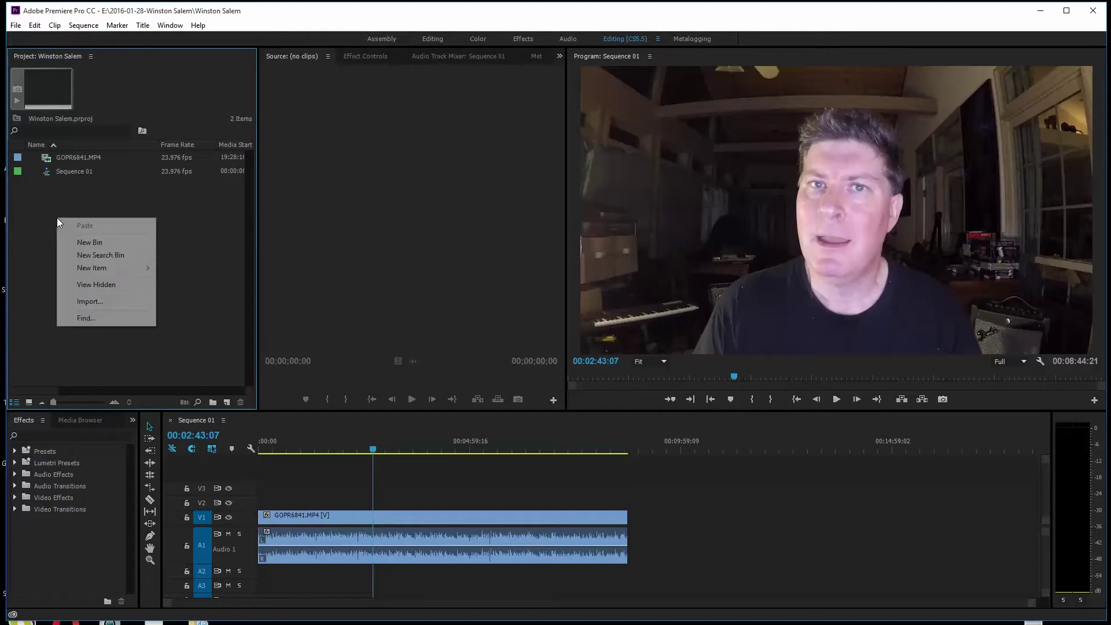
{"action": "mouse_move", "coordinate": [115, 271]}
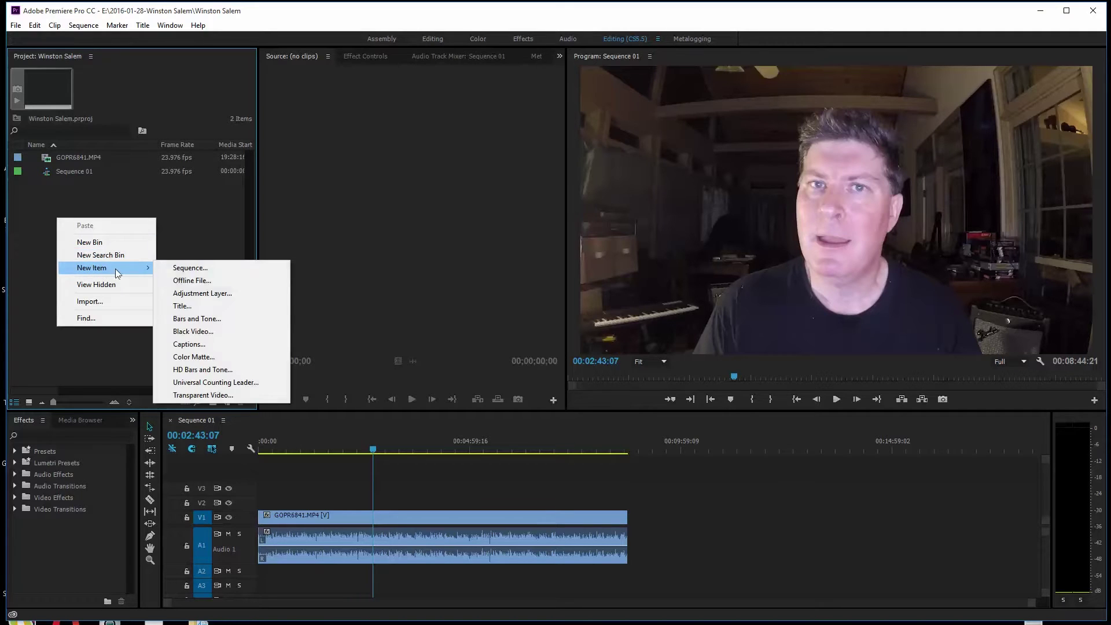
{"action": "left_click", "coordinate": [192, 304]}
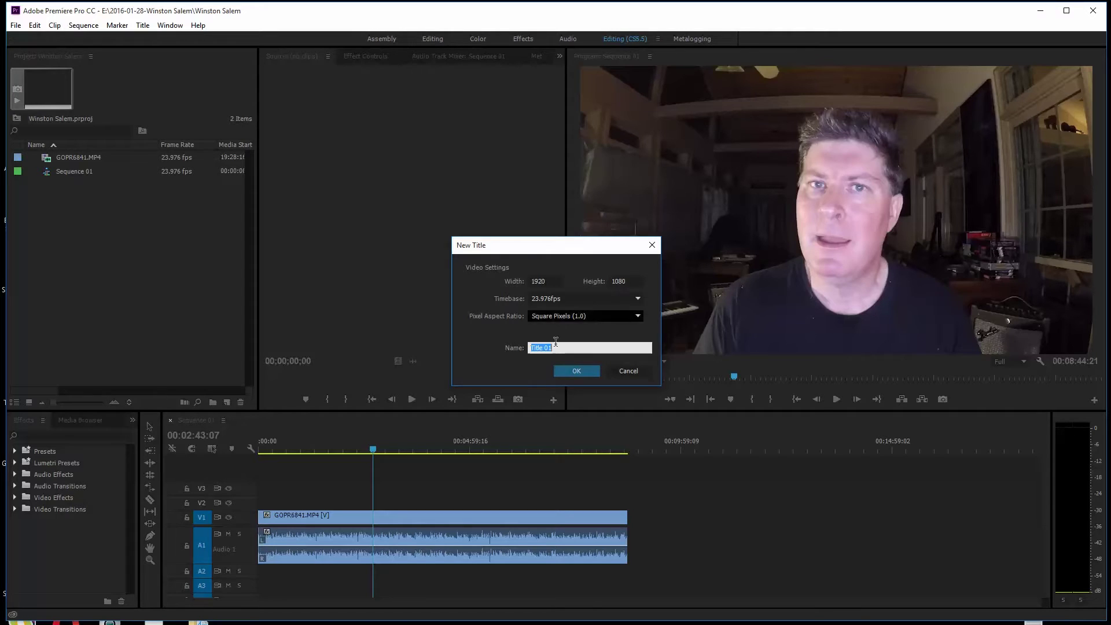
{"action": "left_click", "coordinate": [577, 370]}
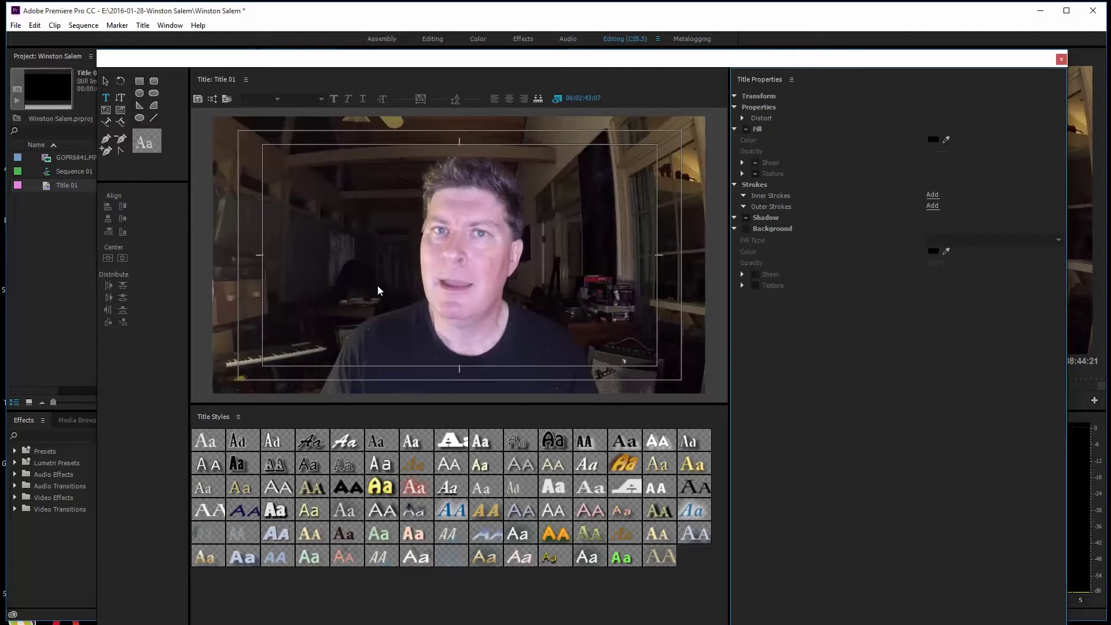
Draw a rounded-corner rectangle about 1177 wide across the frame's lower left and shift it partly past the left edge.
{"action": "left_click", "coordinate": [153, 82]}
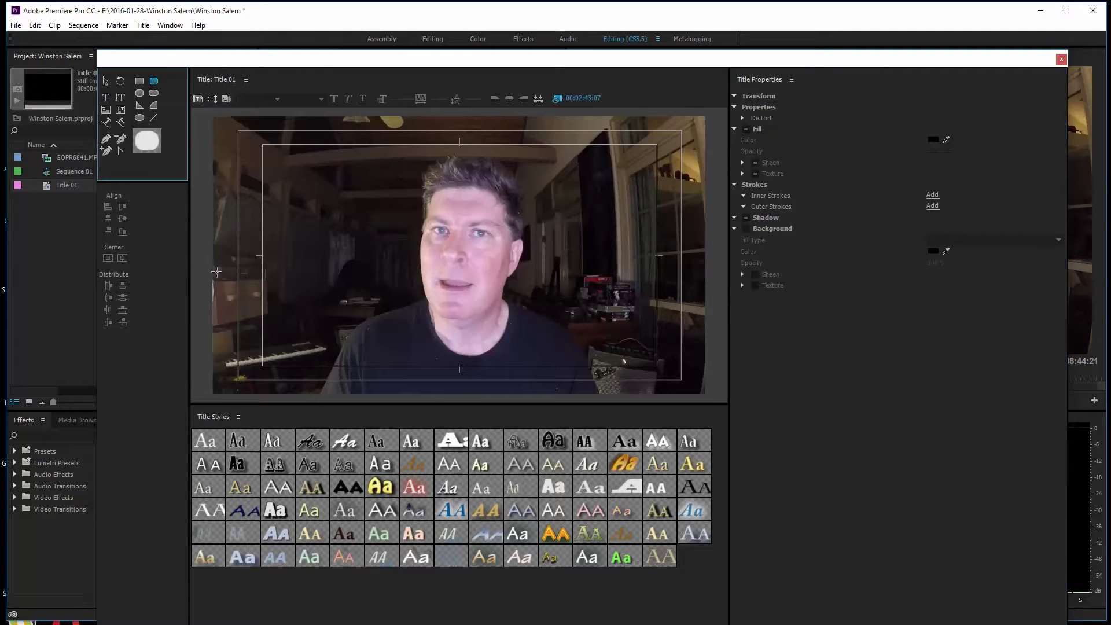
{"action": "left_click_drag", "start_coordinate": [201, 352], "coordinate": [503, 388]}
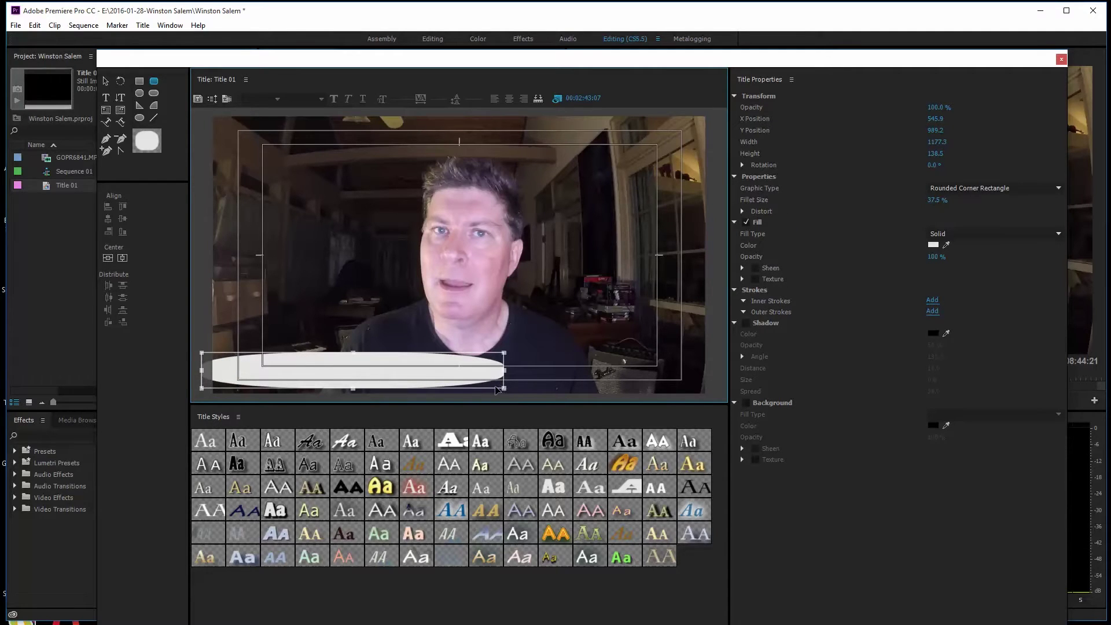
{"action": "left_click_drag", "start_coordinate": [420, 381], "coordinate": [384, 378]}
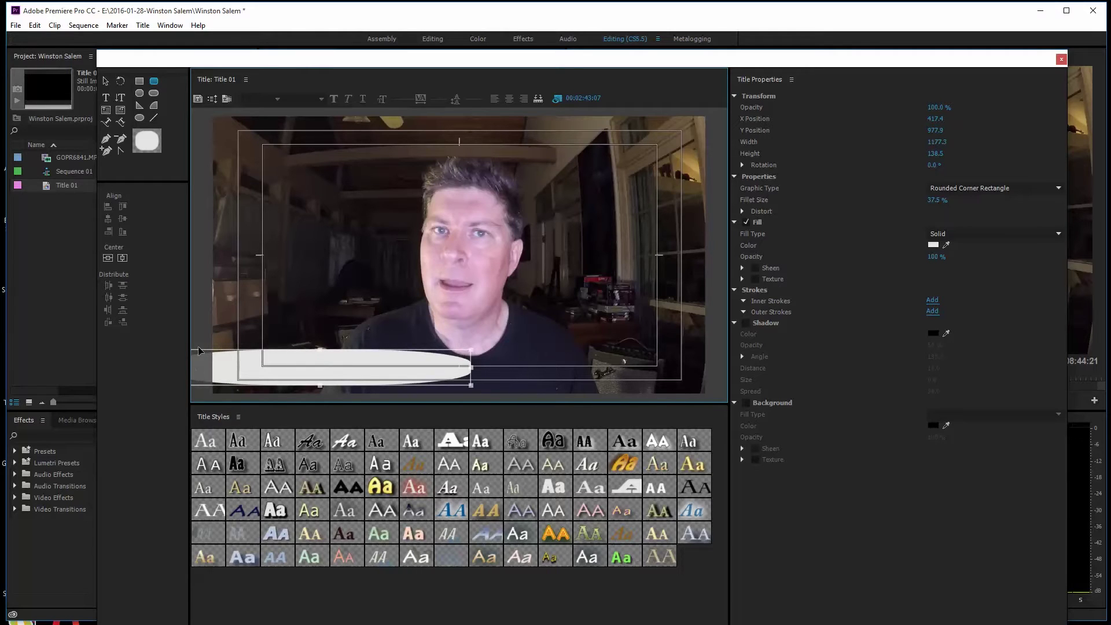
Try several title styles on the rounded rectangle, ending with the light grey four-color gradient style with a black shadow.
{"action": "left_click", "coordinate": [553, 464]}
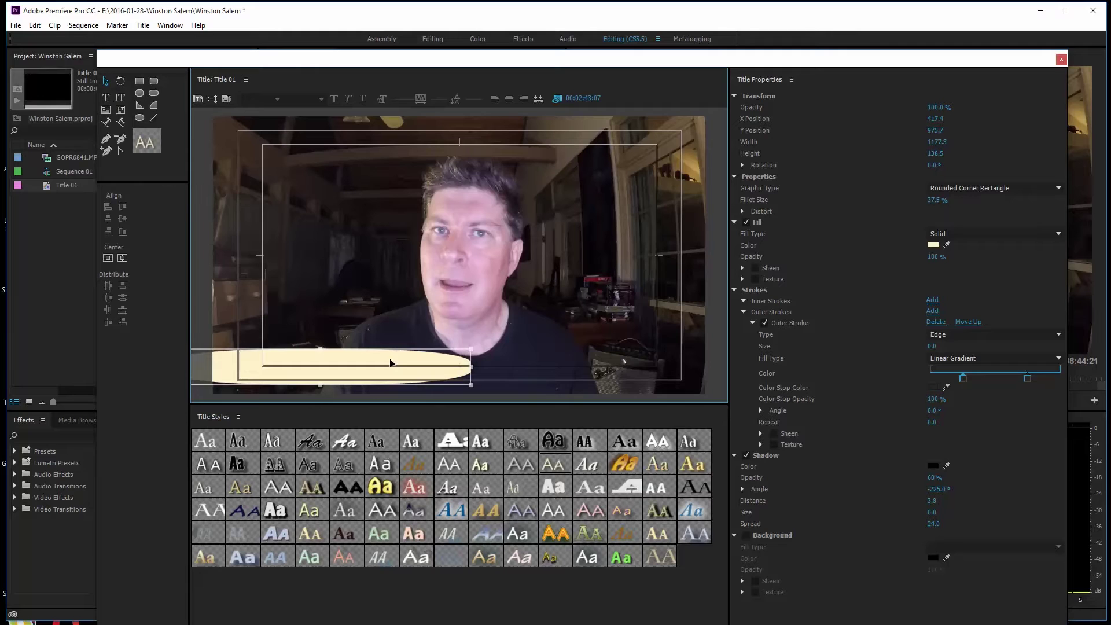
{"action": "left_click", "coordinate": [412, 467]}
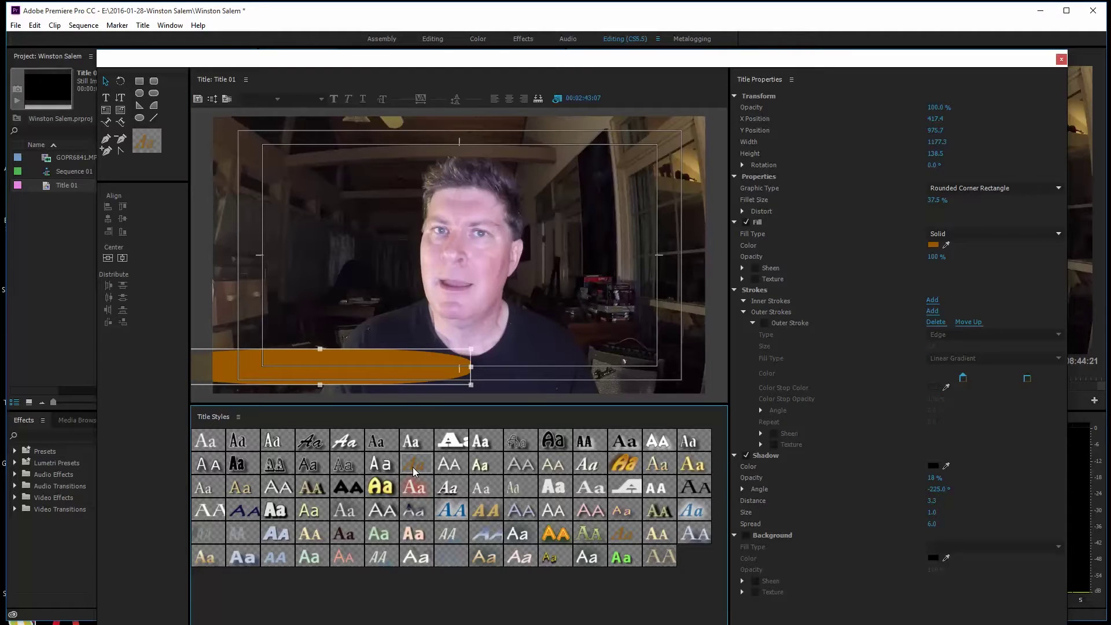
{"action": "left_click", "coordinate": [380, 487]}
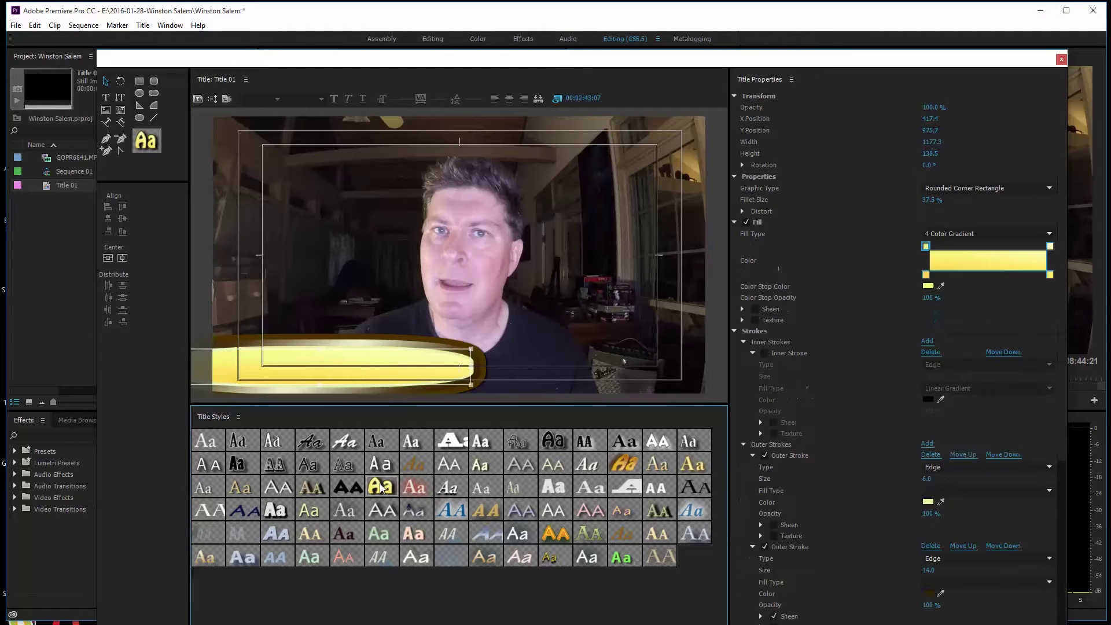
{"action": "left_click", "coordinate": [315, 493]}
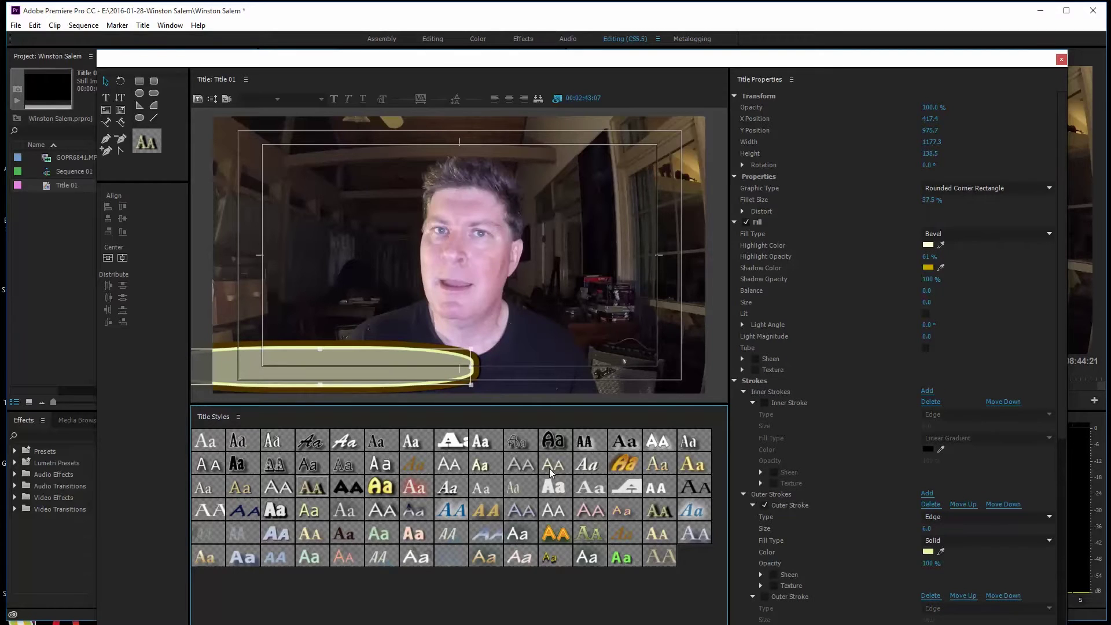
{"action": "left_click", "coordinate": [587, 465]}
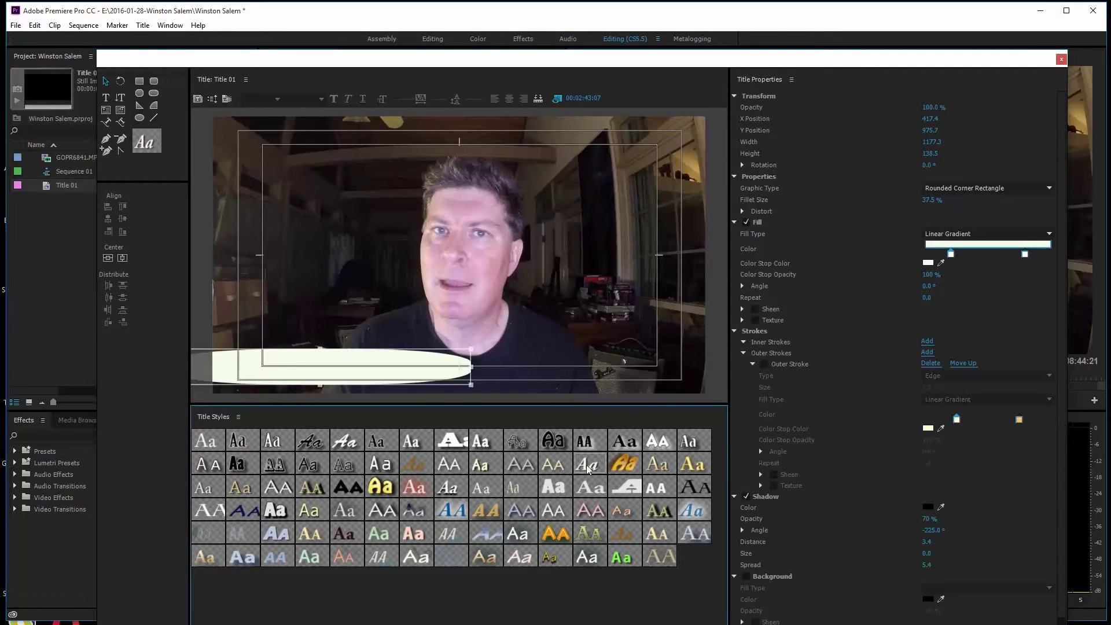
{"action": "left_click", "coordinate": [554, 446]}
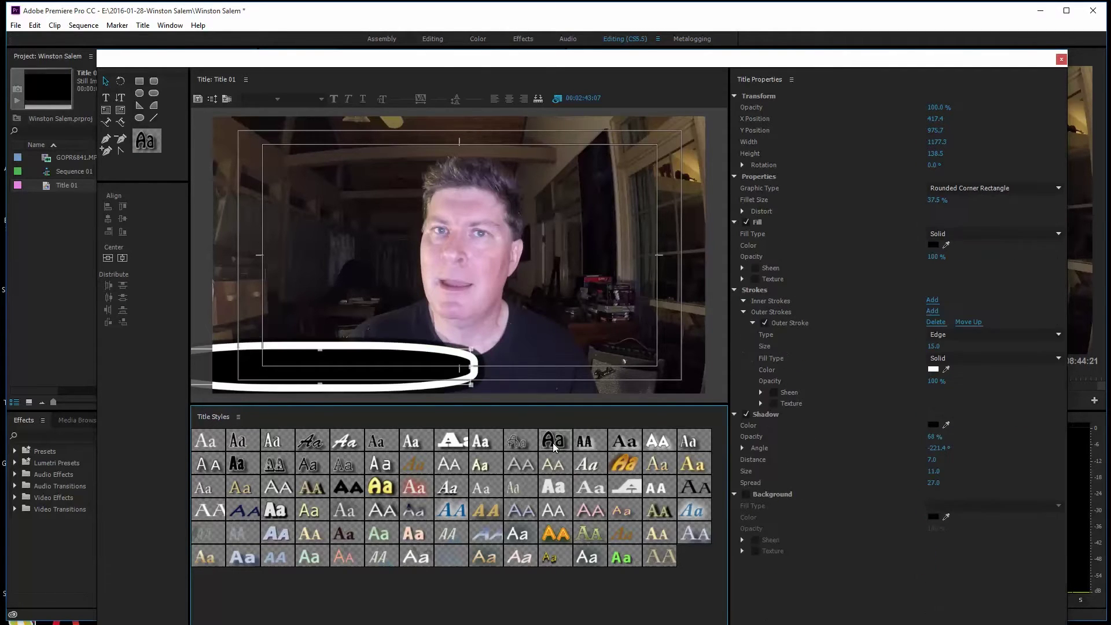
{"action": "left_click", "coordinate": [662, 444]}
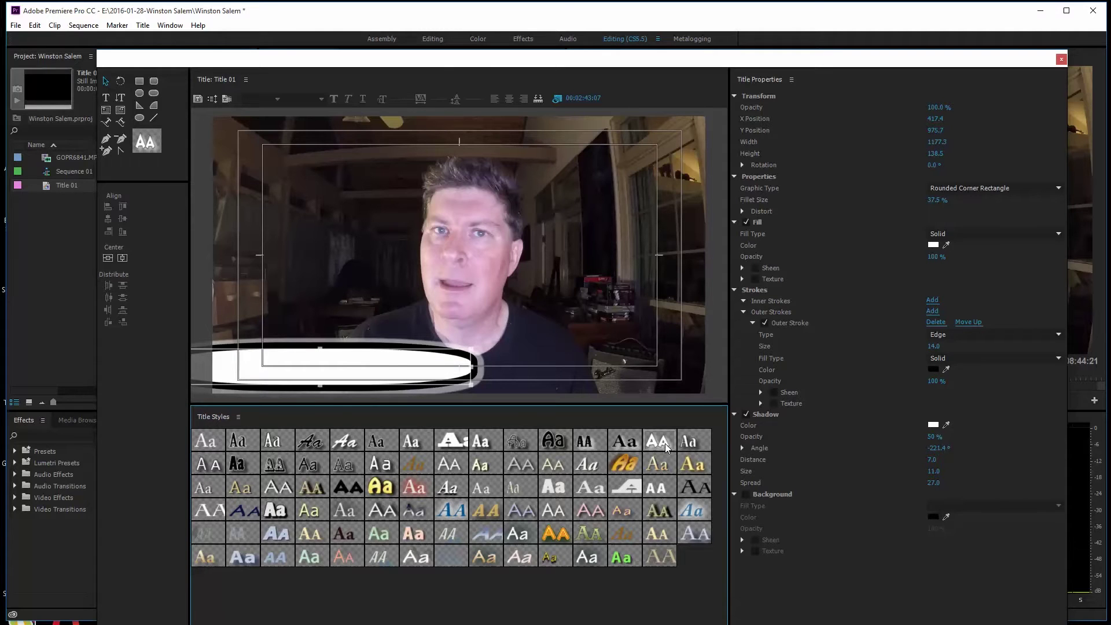
{"action": "left_click", "coordinate": [698, 514]}
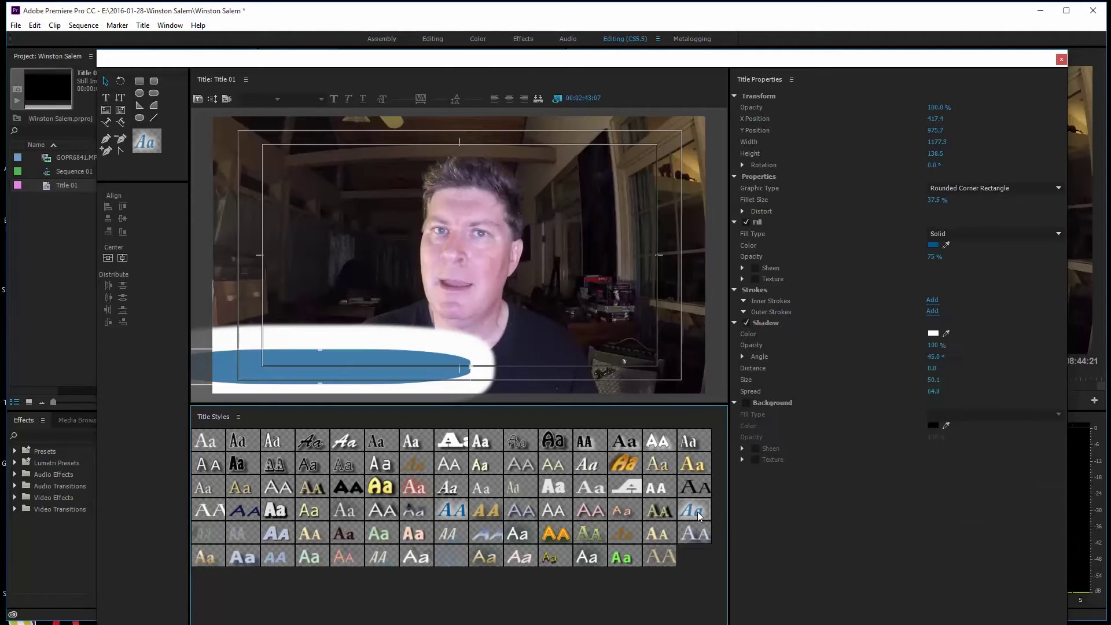
{"action": "left_click", "coordinate": [344, 512]}
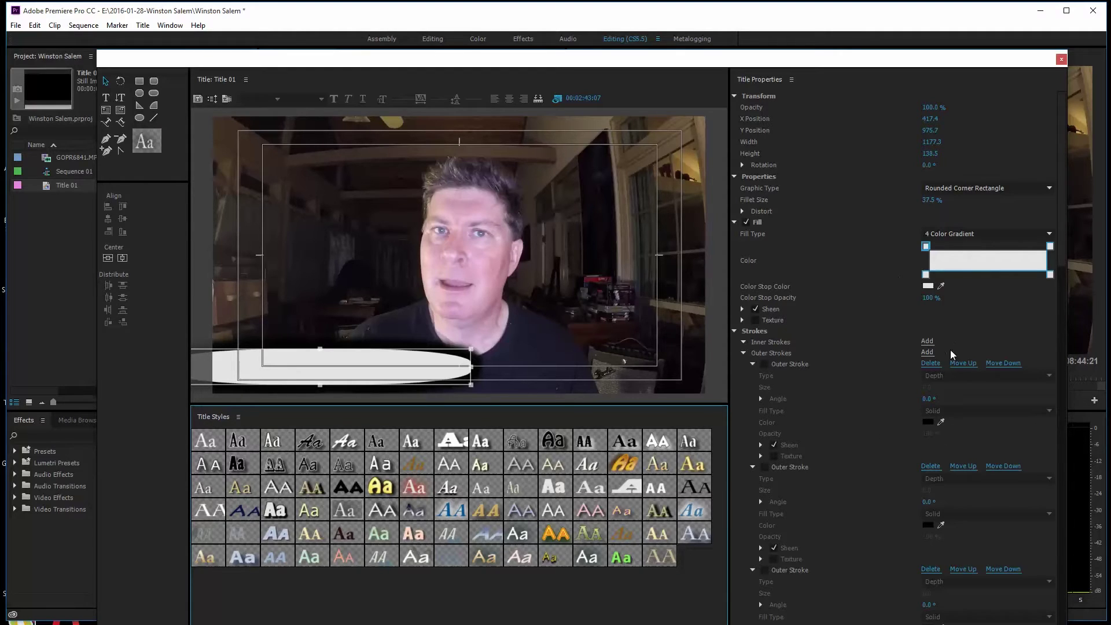
Reduce the rounded rectangle's shadow size to about 3 and its shadow opacity to 49%.
{"action": "scroll", "coordinate": [946, 382], "scroll_direction": "down", "scroll_amount": 3}
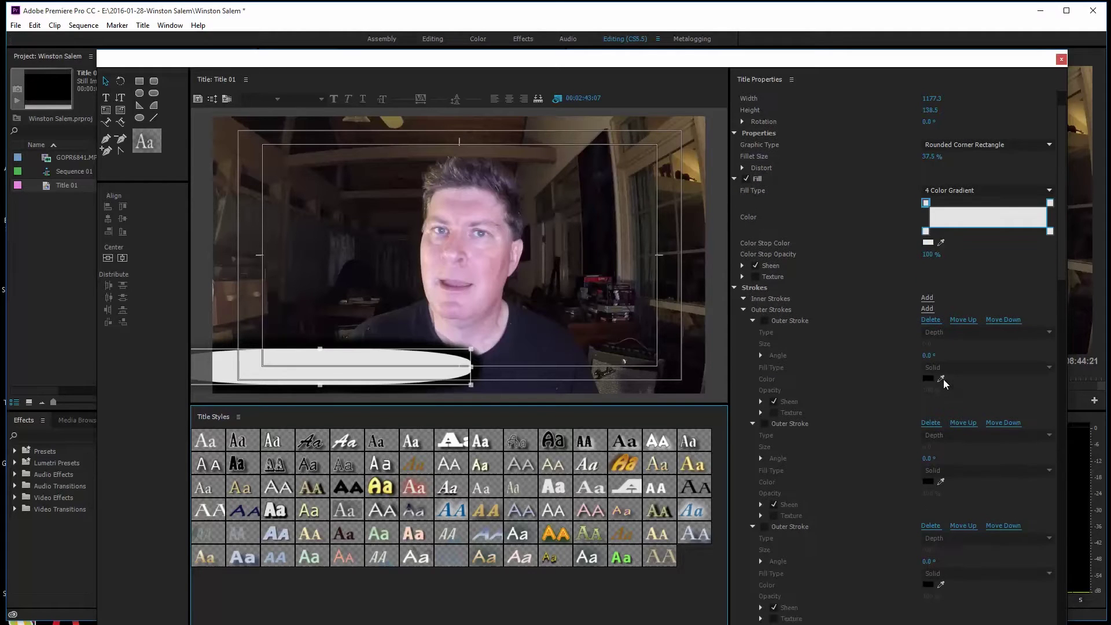
{"action": "left_click_drag", "start_coordinate": [1061, 258], "coordinate": [1050, 404]}
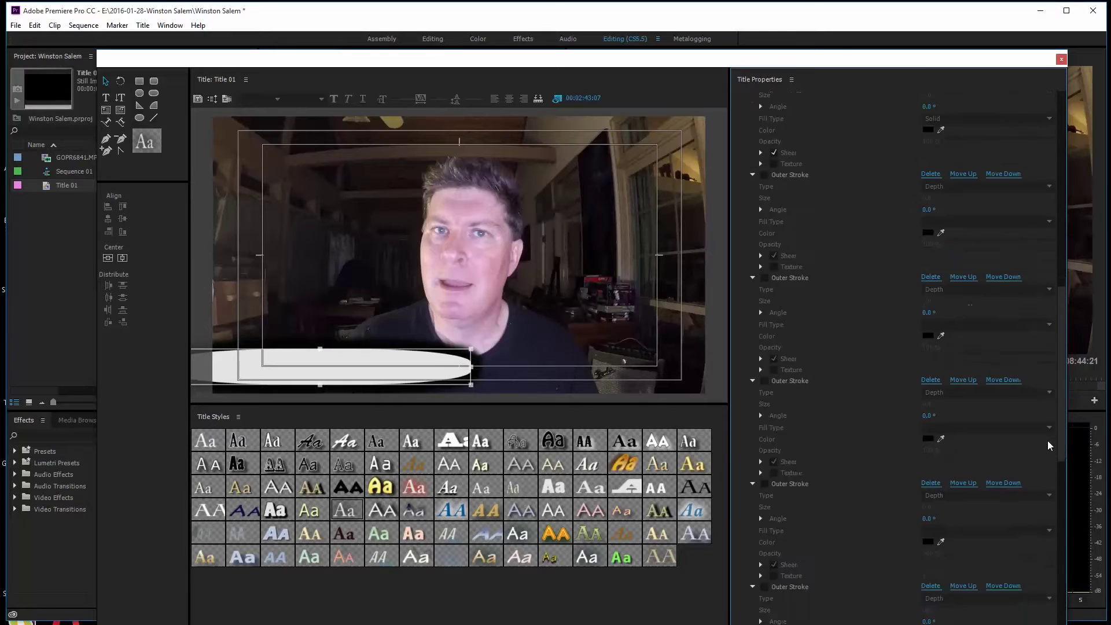
{"action": "left_click_drag", "start_coordinate": [1040, 509], "coordinate": [1039, 584]}
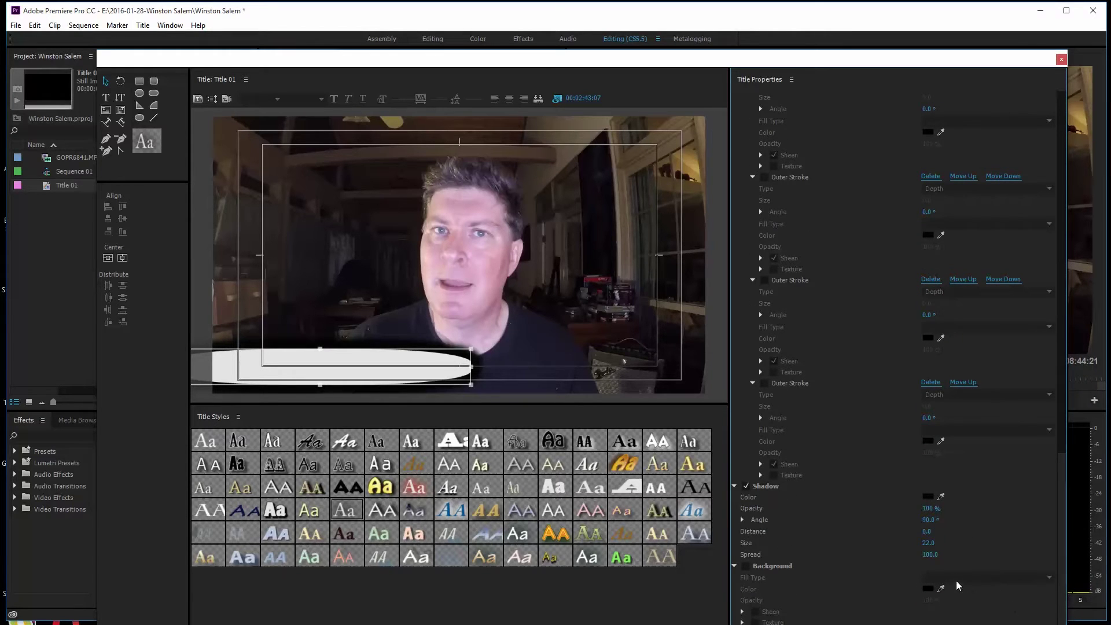
{"action": "left_click_drag", "start_coordinate": [928, 548], "coordinate": [917, 549]}
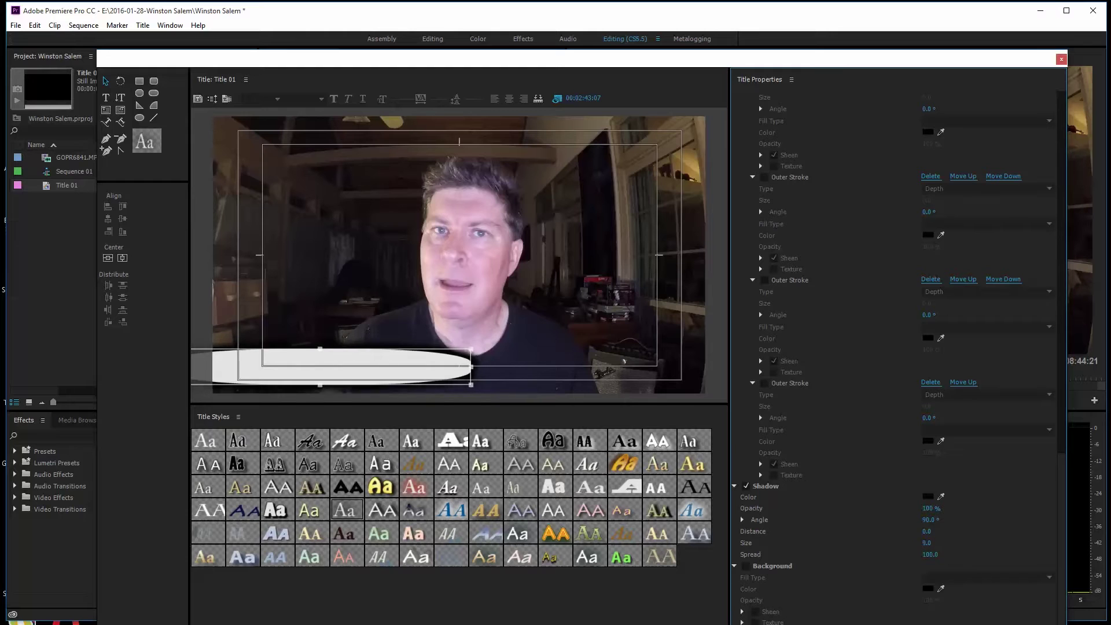
{"action": "mouse_move", "coordinate": [926, 542]}
{"action": "left_mouse_down"}
{"action": "mouse_move", "coordinate": [943, 543]}
{"action": "mouse_move", "coordinate": [919, 542]}
{"action": "left_mouse_up"}
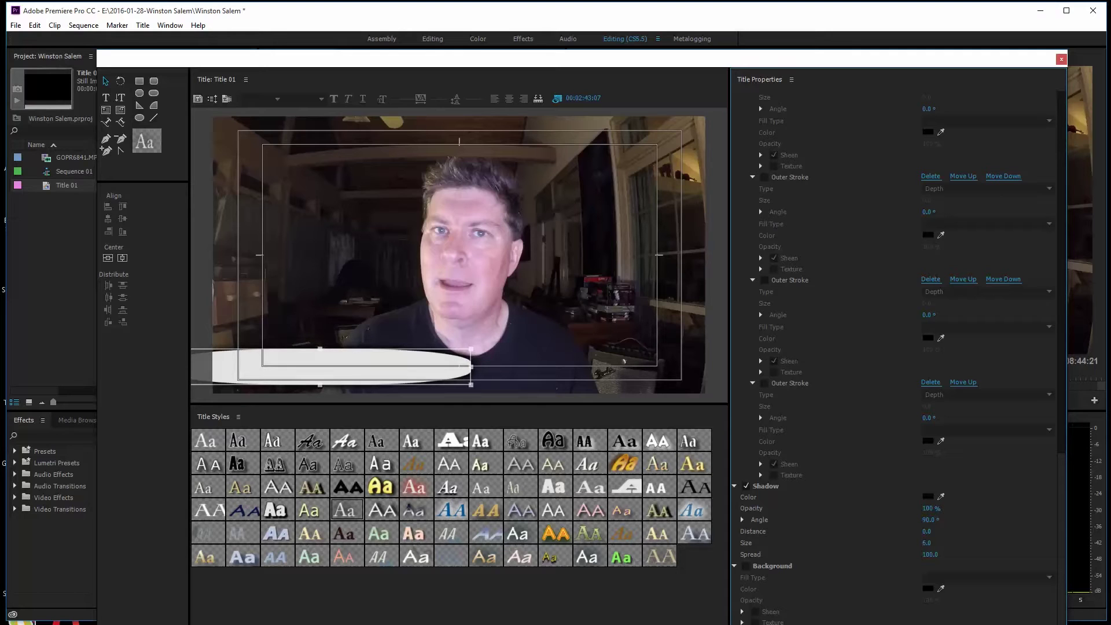
{"action": "left_click_drag", "start_coordinate": [926, 543], "coordinate": [920, 543]}
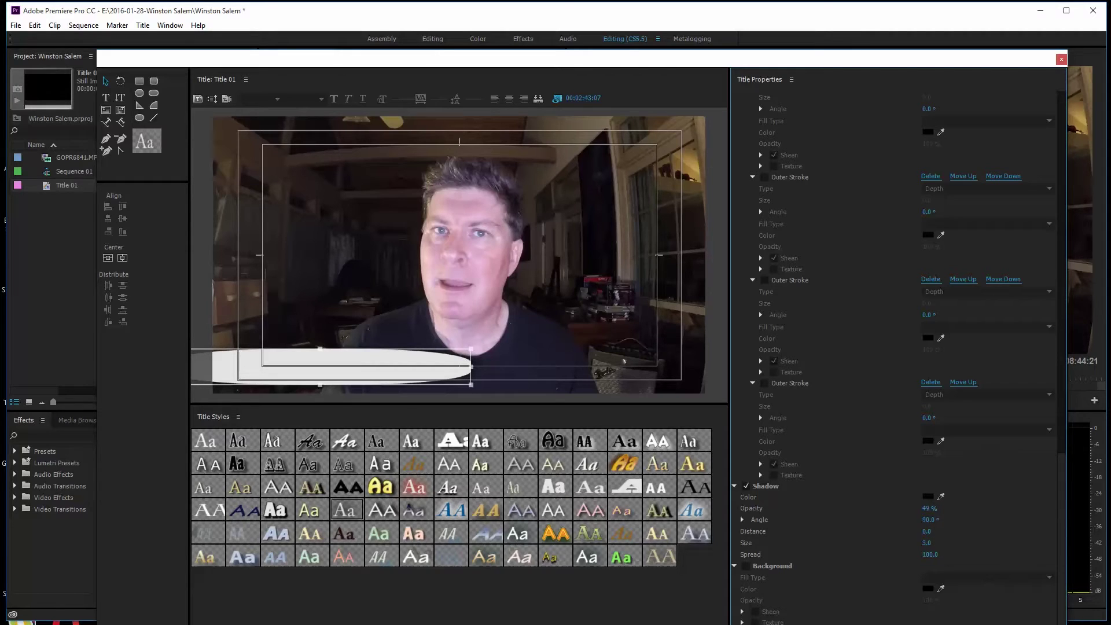
Delete the rounded rectangle and draw a square-cornered rectangle about 1132 wide across the frame's lower left instead.
{"action": "left_click", "coordinate": [140, 83]}
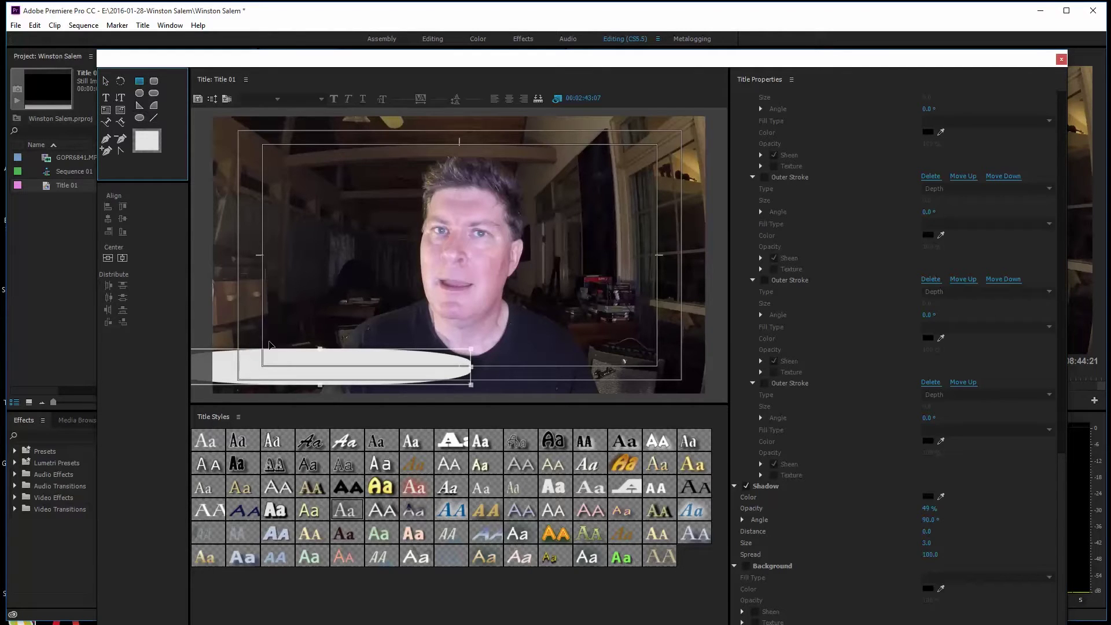
{"action": "left_click", "coordinate": [314, 379]}
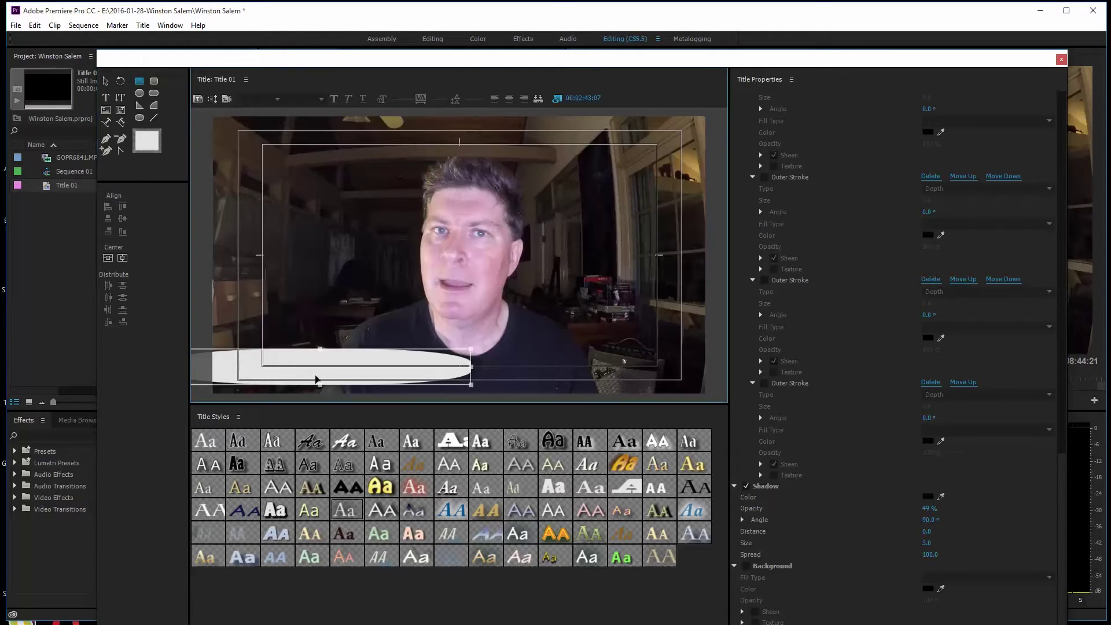
{"action": "key", "text": "Delete"}
{"action": "left_click_drag", "start_coordinate": [205, 343], "coordinate": [496, 385]}
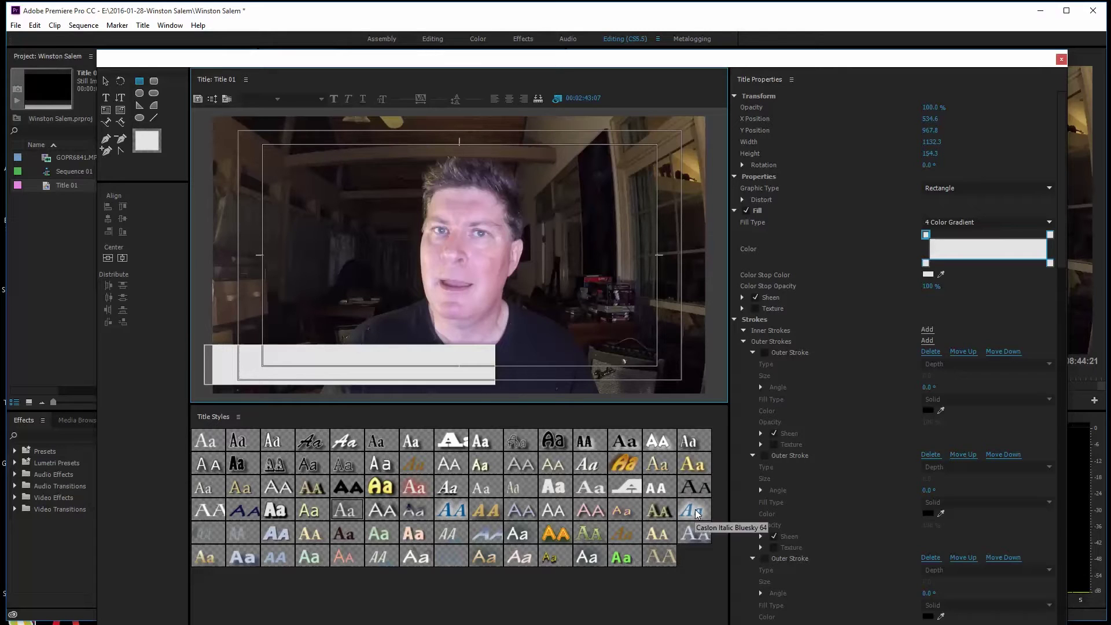
Apply the beveled title style with yellow and brown outlines to the rectangle, setting the yellow outer stroke to 4 and the brown one to 6.
{"action": "left_click", "coordinate": [658, 513]}
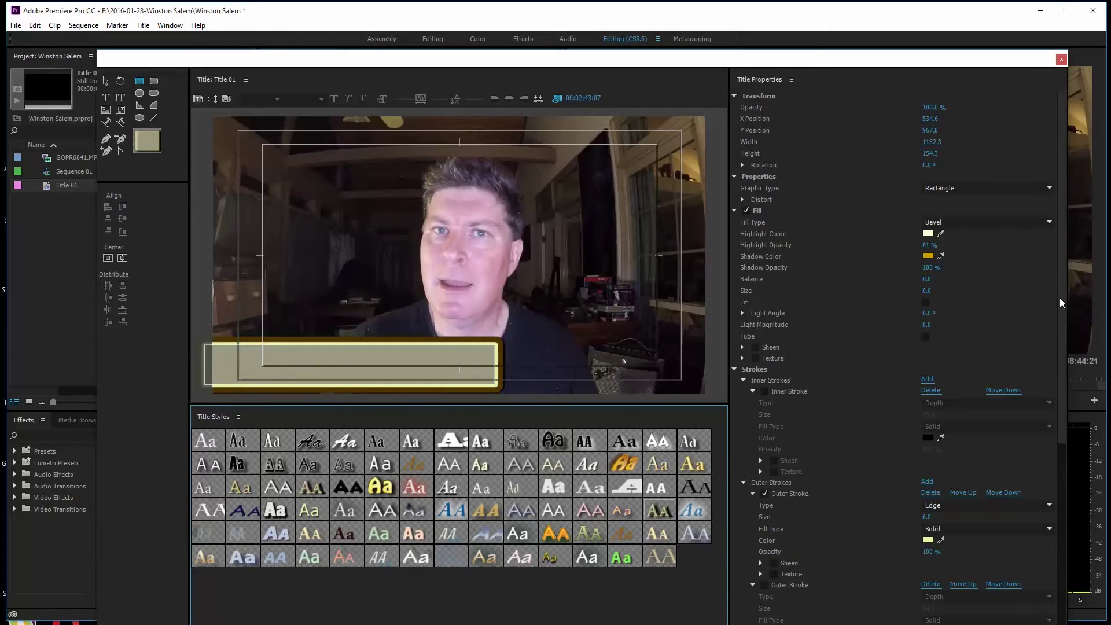
{"action": "left_click_drag", "start_coordinate": [1059, 297], "coordinate": [1047, 401]}
{"action": "scroll", "coordinate": [1047, 402], "scroll_direction": "down", "scroll_amount": 5}
{"action": "left_click_drag", "start_coordinate": [928, 418], "coordinate": [759, 471]}
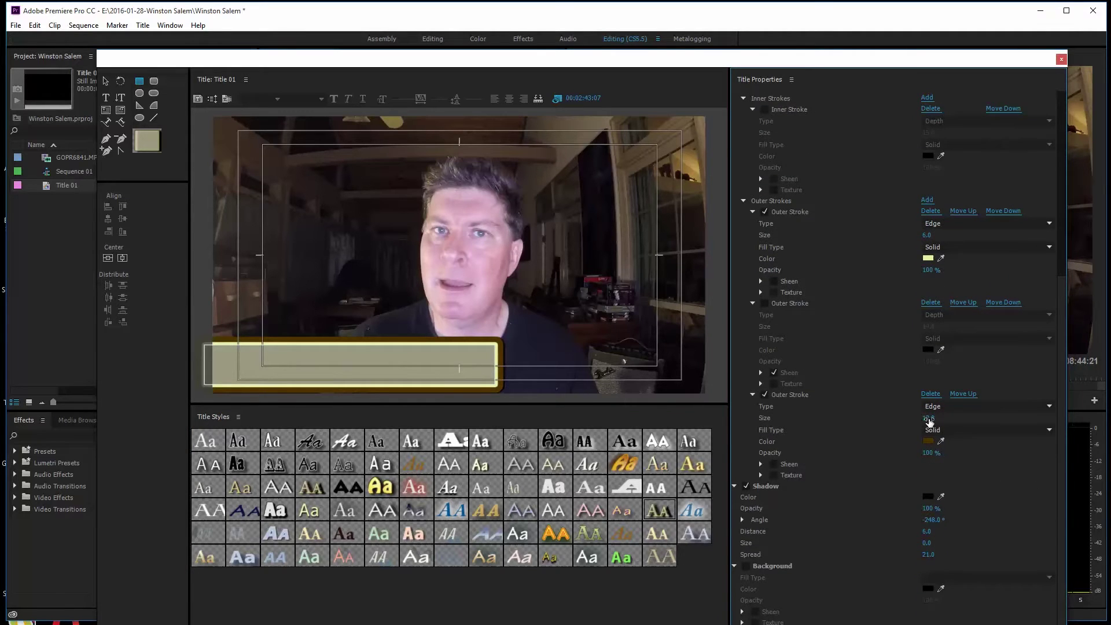
{"action": "left_click_drag", "start_coordinate": [926, 417], "coordinate": [937, 417]}
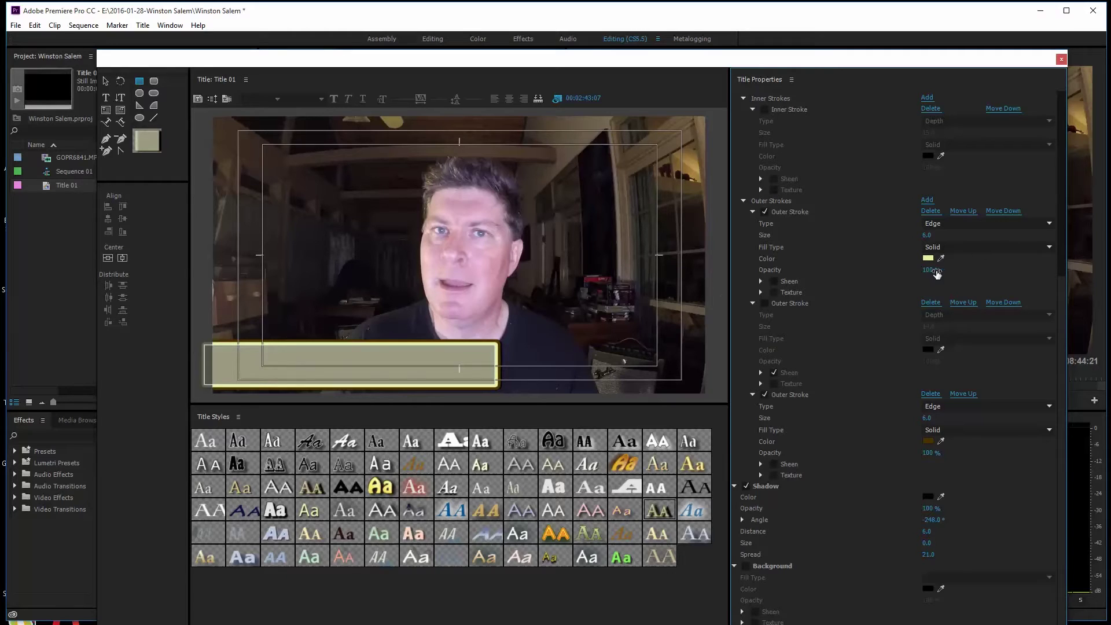
{"action": "mouse_move", "coordinate": [928, 237]}
{"action": "left_mouse_down"}
{"action": "mouse_move", "coordinate": [891, 237]}
{"action": "mouse_move", "coordinate": [954, 234]}
{"action": "mouse_move", "coordinate": [931, 235]}
{"action": "left_mouse_up"}
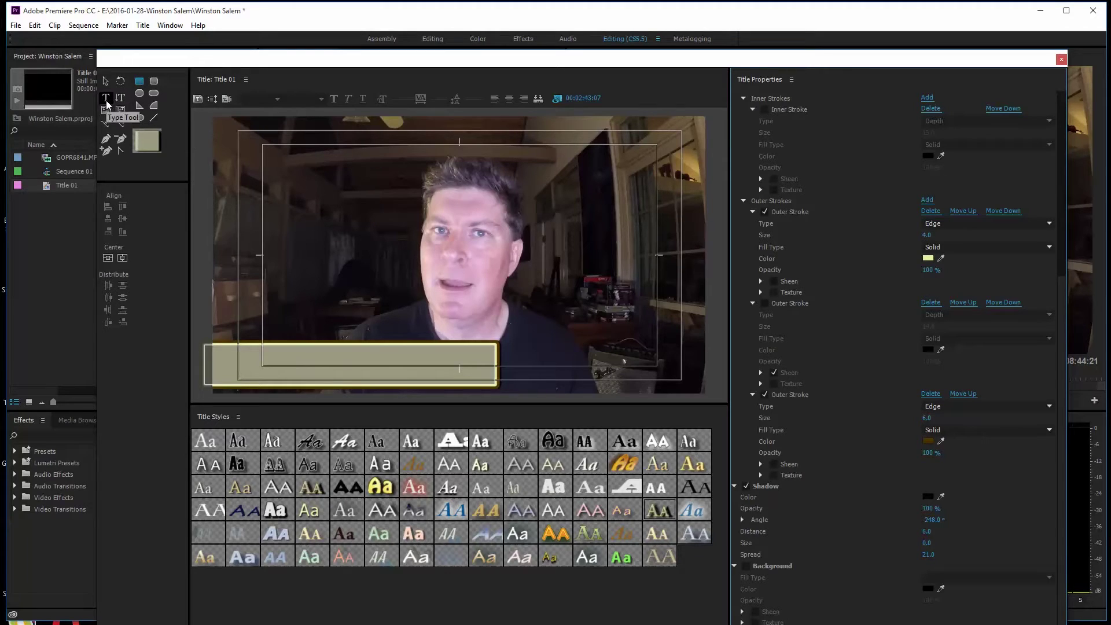
Add an area text box over the rectangle containing the man's first name followed by "Looking Serious".
{"action": "left_click", "coordinate": [106, 100]}
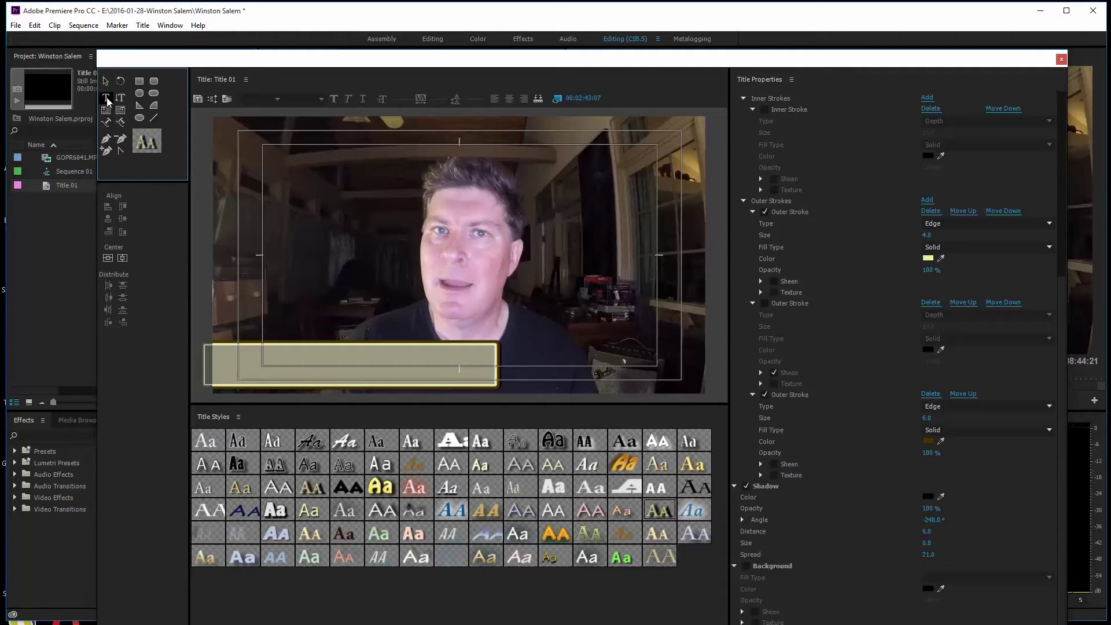
{"action": "left_click", "coordinate": [221, 354]}
{"action": "left_click_drag", "start_coordinate": [390, 382], "coordinate": [486, 377]}
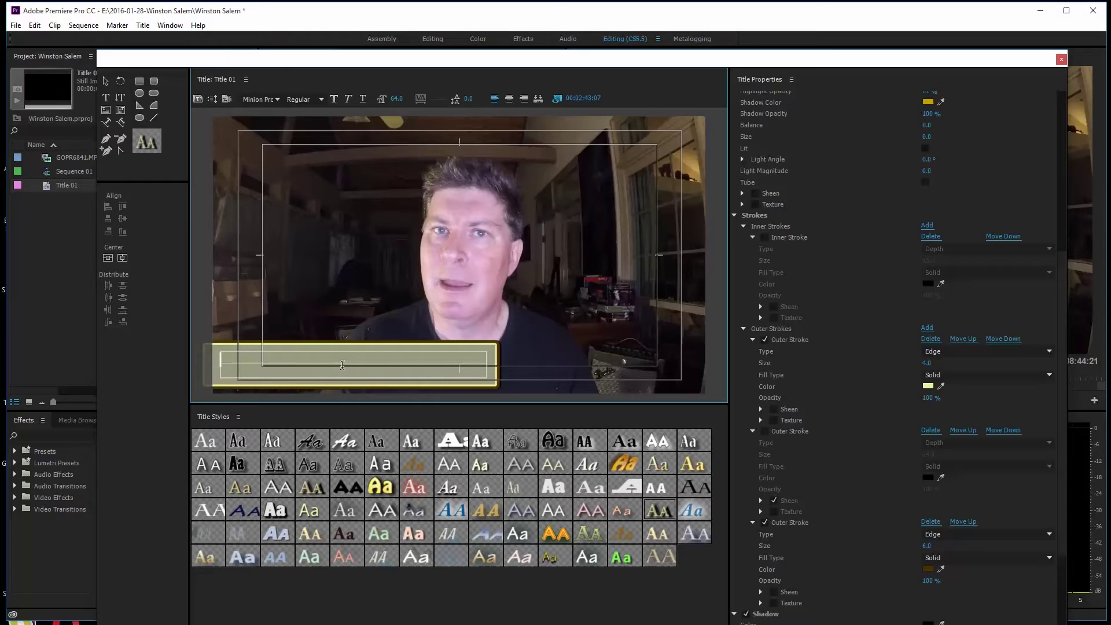
{"action": "type", "text": "TONY Looking Ser"}
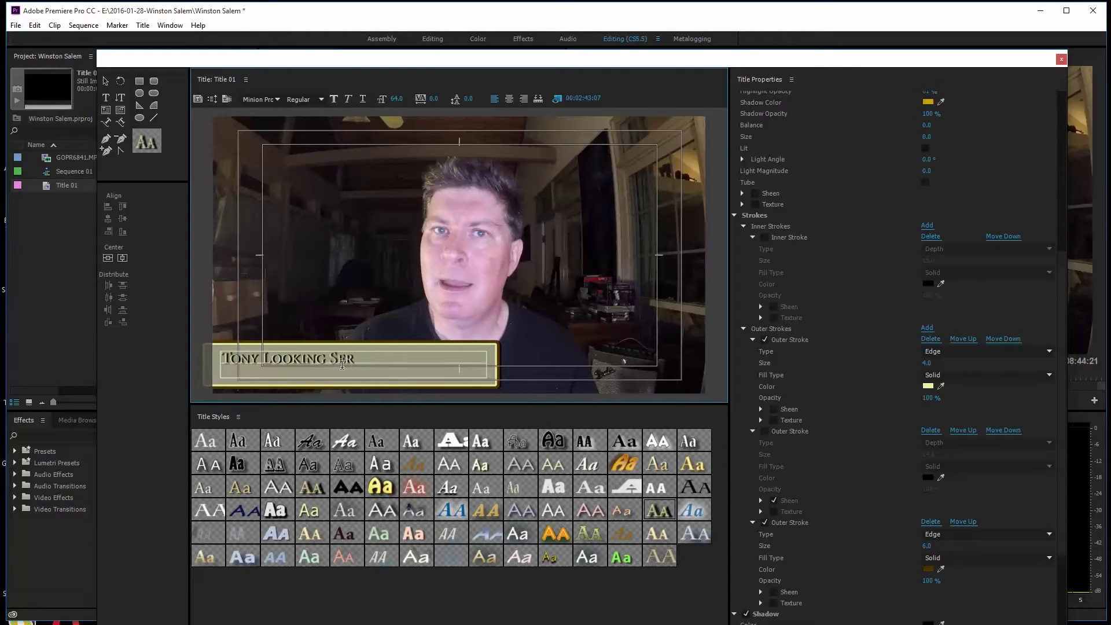
{"action": "type", "text": "ious"}
Give the whole caption the plain white title style in Arial Narrow at font size 75.
{"action": "key", "text": "ctrl+a"}
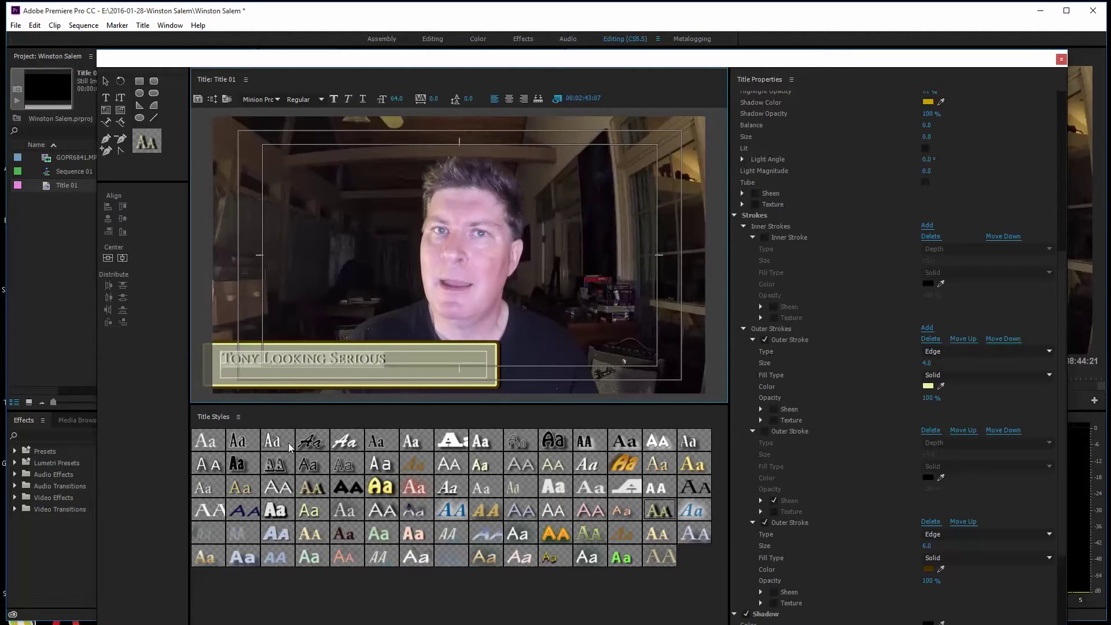
{"action": "left_click", "coordinate": [210, 445]}
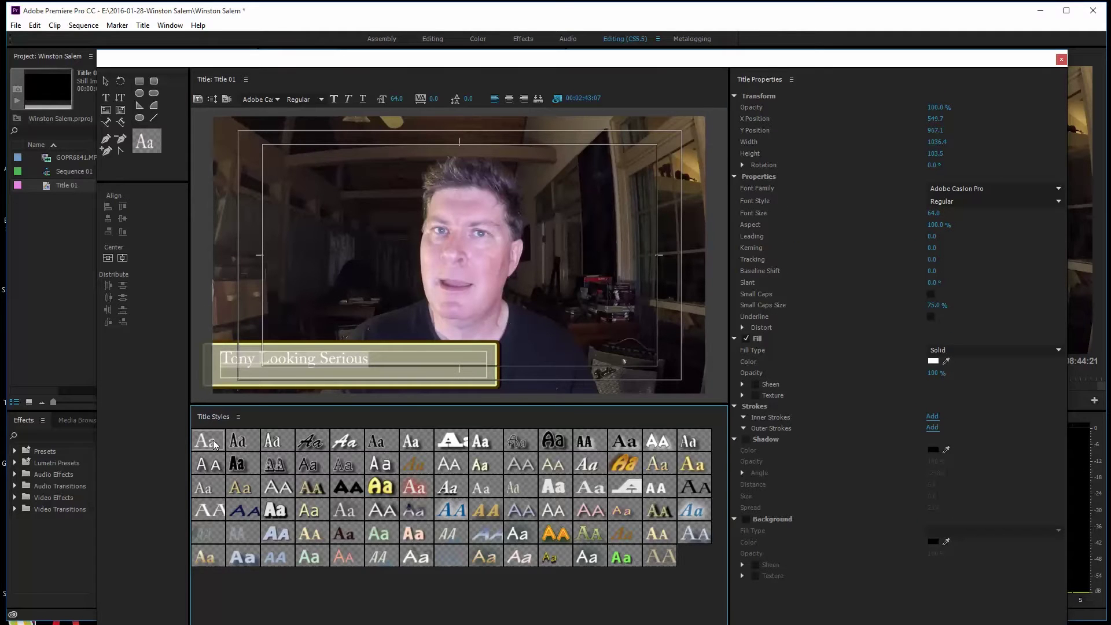
{"action": "left_click", "coordinate": [990, 188]}
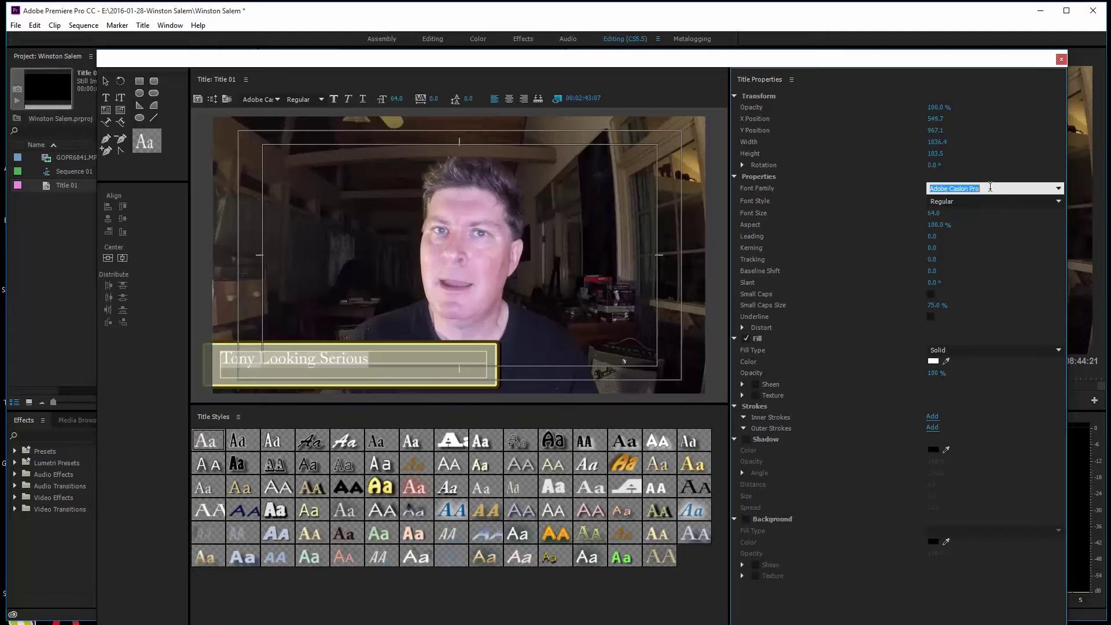
{"action": "type", "text": "Archicoco"}
{"action": "key", "text": "Tab"}
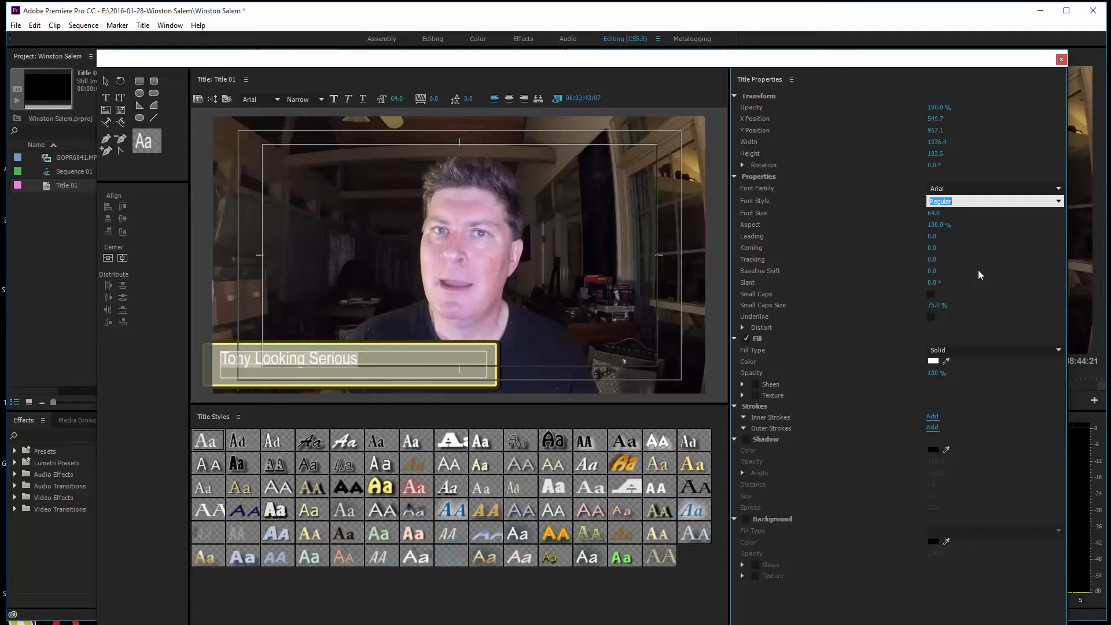
{"action": "left_click_drag", "start_coordinate": [931, 218], "coordinate": [938, 218]}
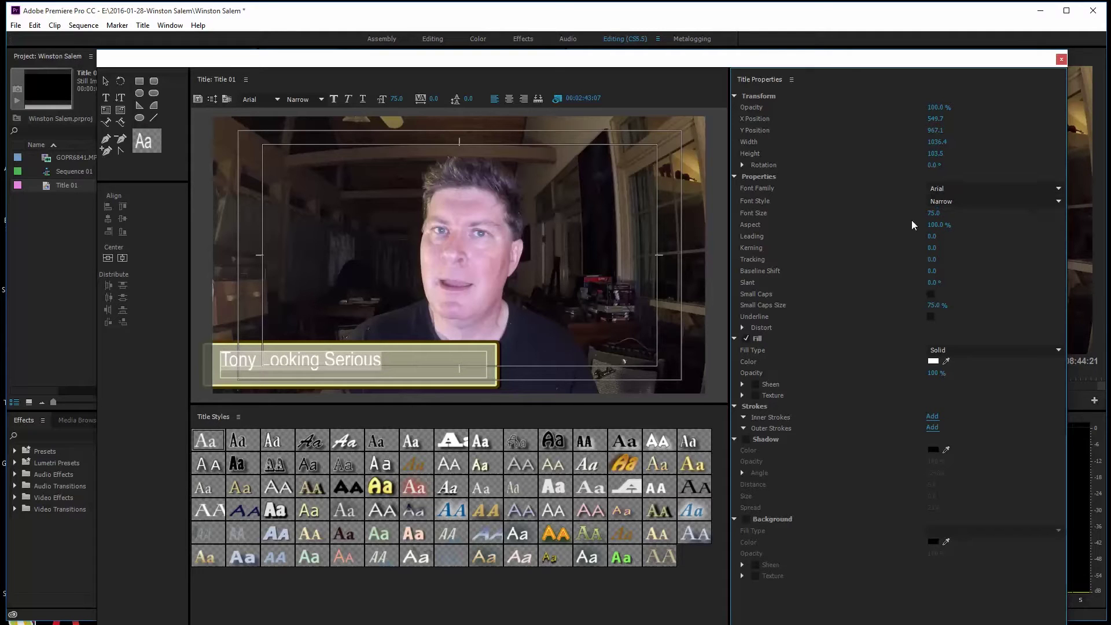
Resize the caption's text box to about 743 by 90 and move it to about X 511, Y 978 within the bar.
{"action": "left_click", "coordinate": [106, 81]}
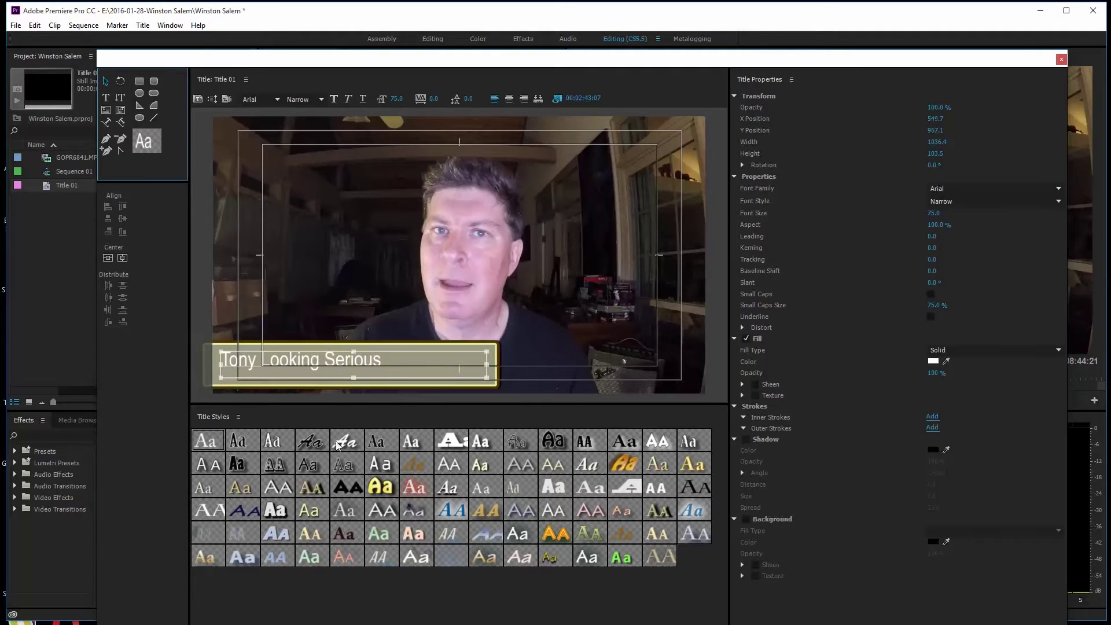
{"action": "left_click_drag", "start_coordinate": [354, 351], "coordinate": [353, 355]}
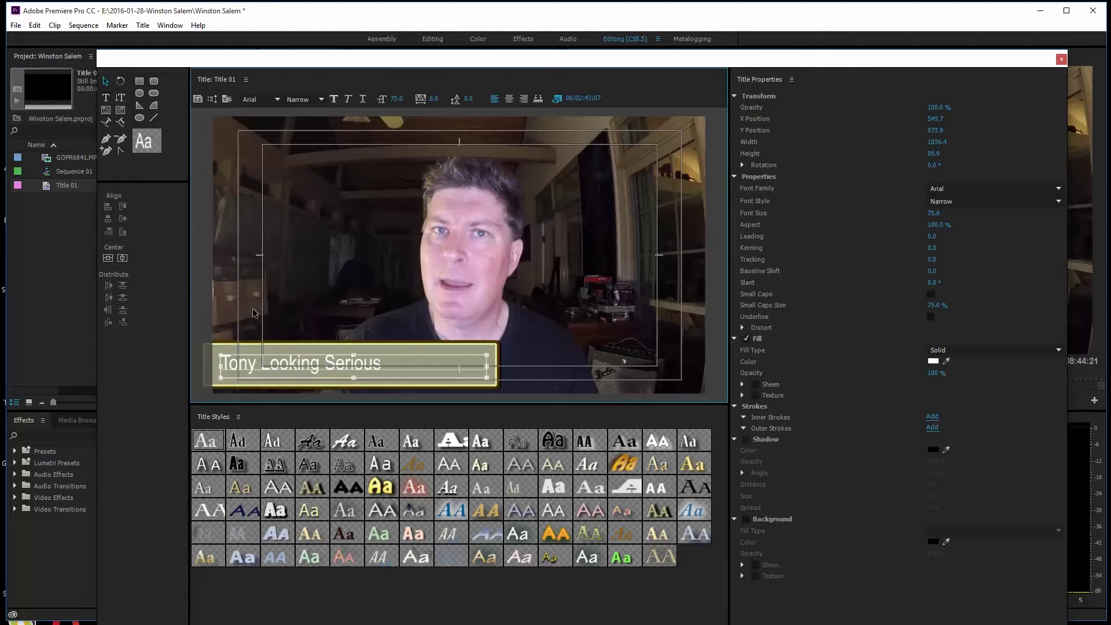
{"action": "left_click_drag", "start_coordinate": [296, 368], "coordinate": [315, 367]}
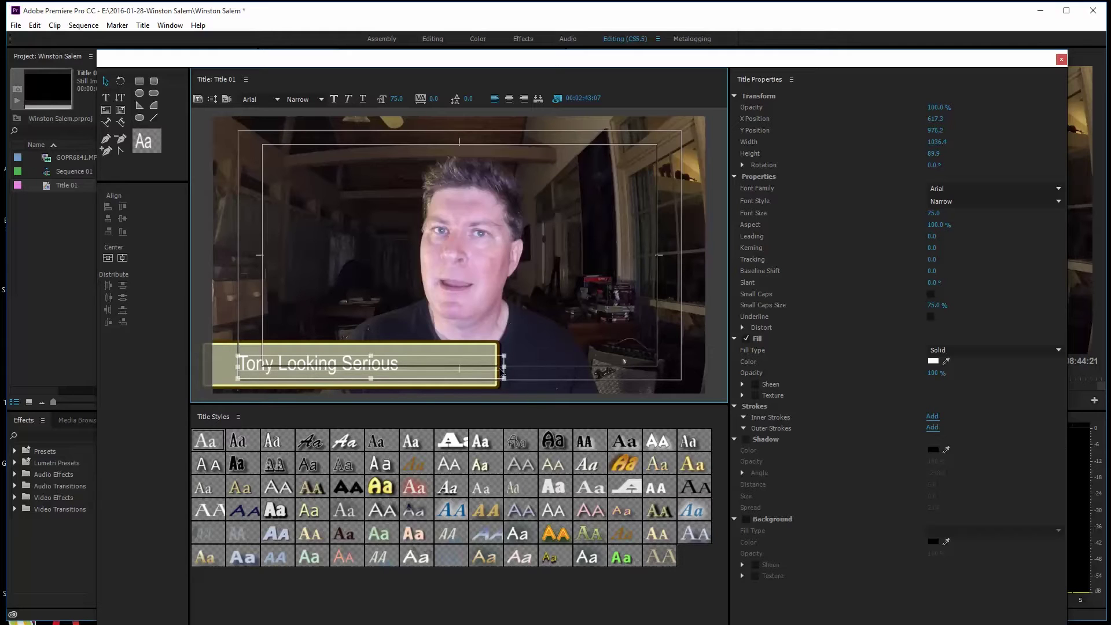
{"action": "left_click_drag", "start_coordinate": [502, 368], "coordinate": [429, 368]}
{"action": "left_click_drag", "start_coordinate": [335, 364], "coordinate": [346, 366]}
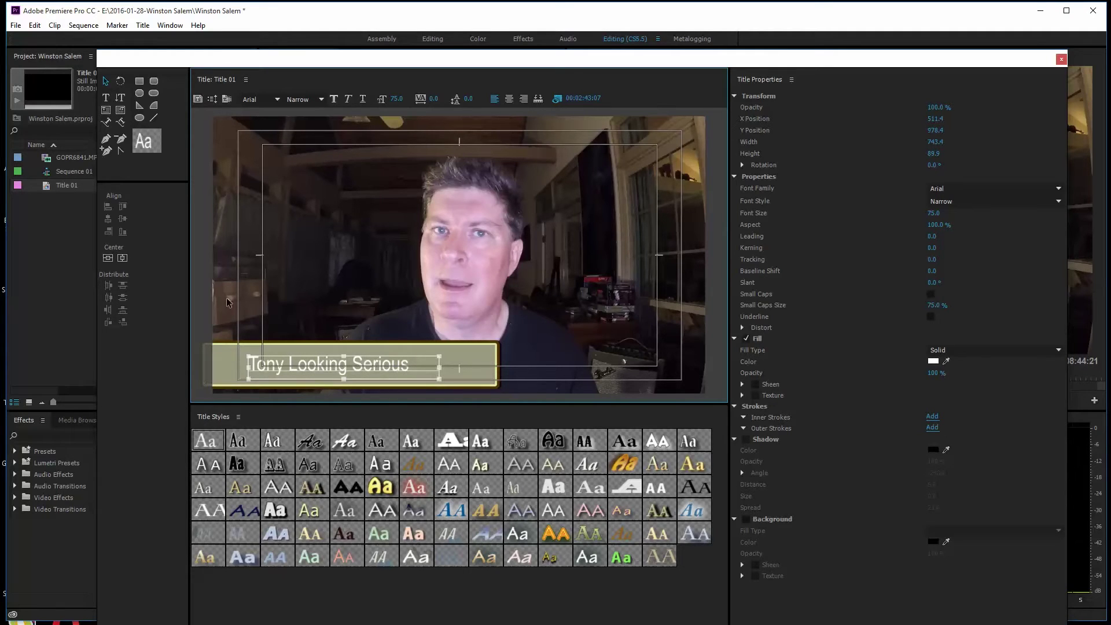
{"action": "left_click", "coordinate": [204, 324]}
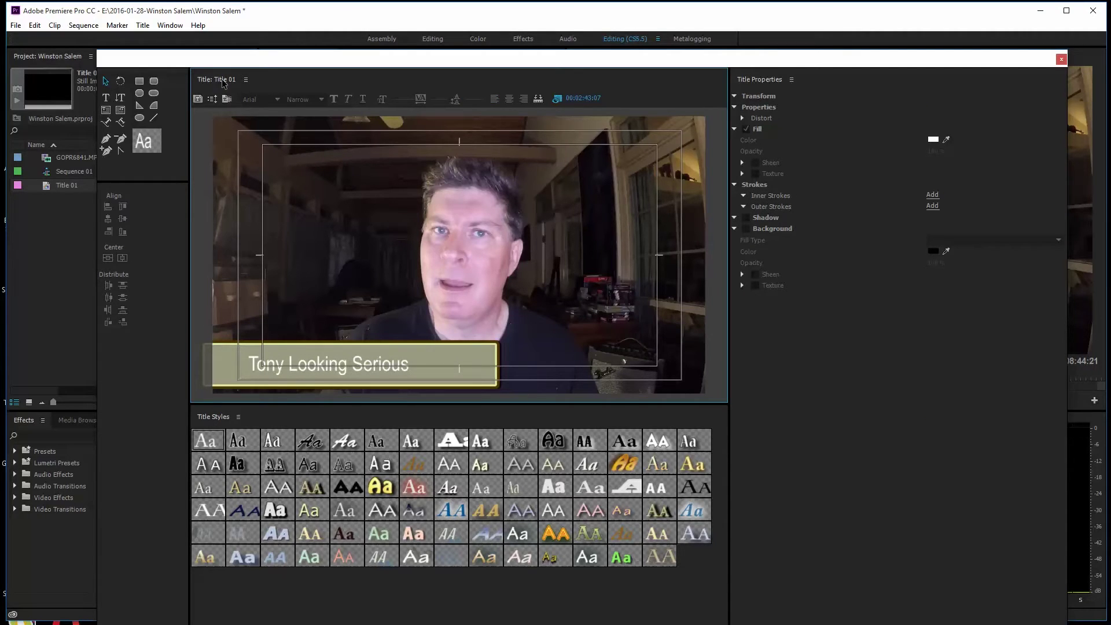
Save the project and create a new title named Title 02 based on the current title.
{"action": "key", "text": "ctrl+s"}
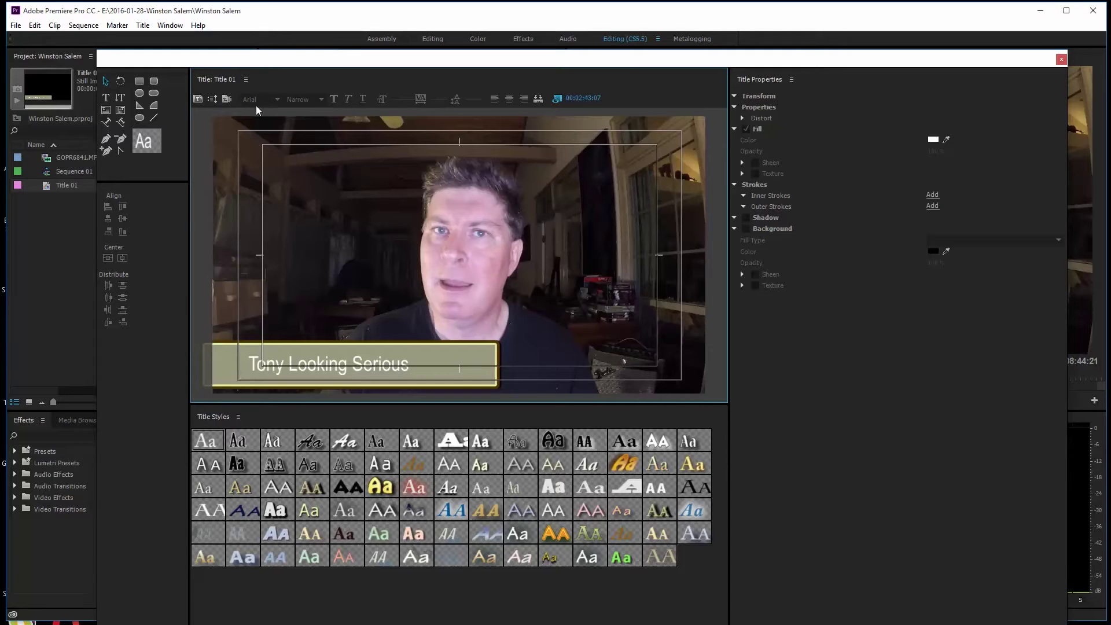
{"action": "left_click", "coordinate": [198, 99]}
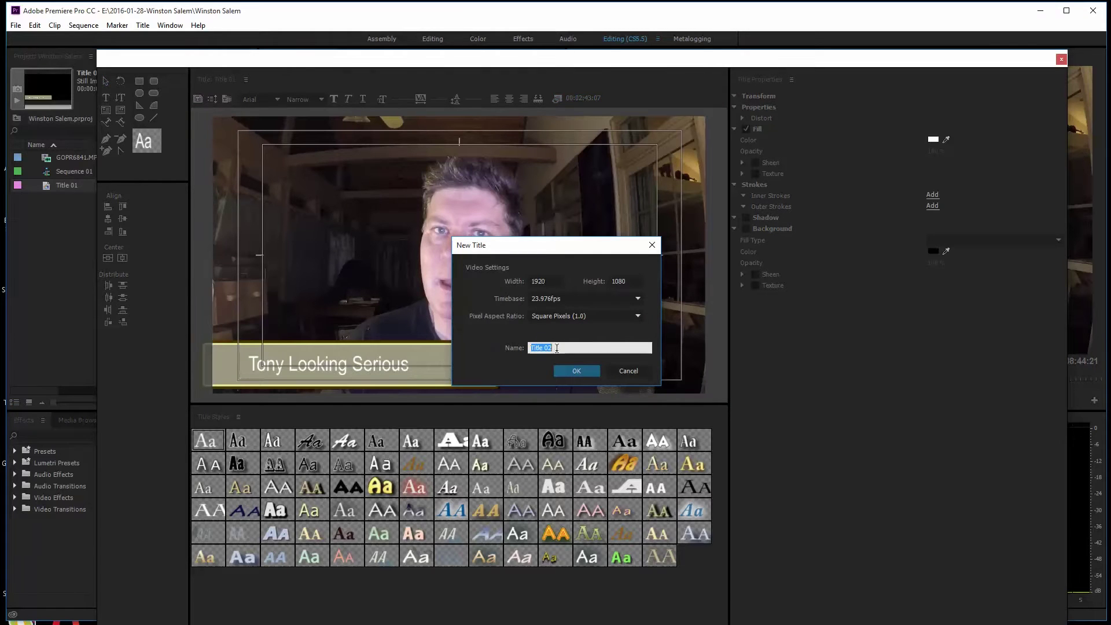
{"action": "left_click", "coordinate": [577, 369]}
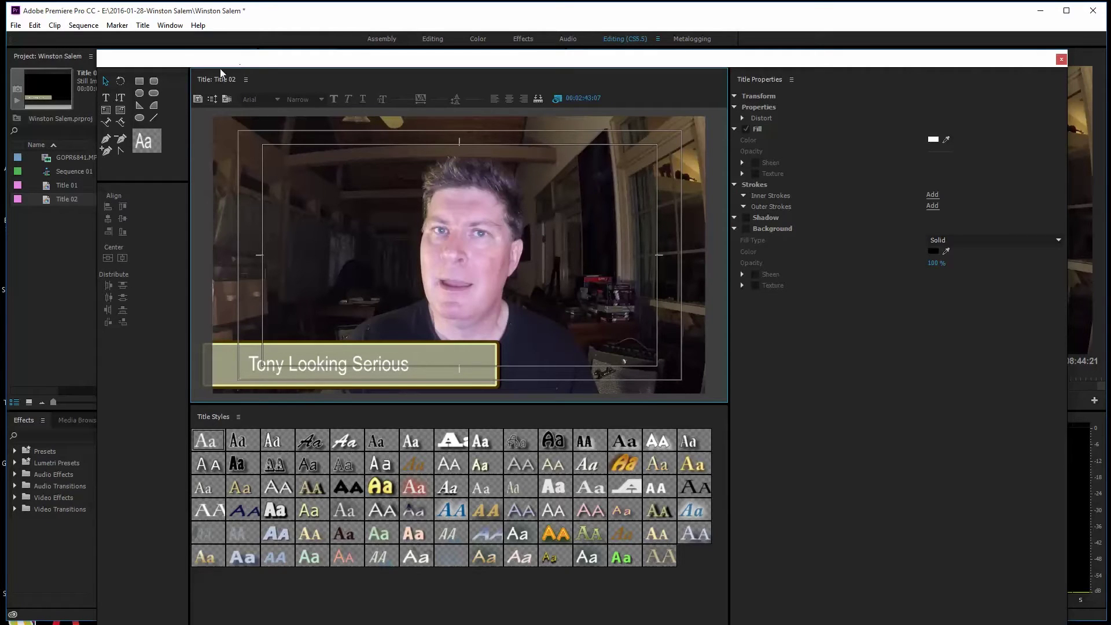
Replace the word "Serious" with "Happy" in Title 02's caption and save the project.
{"action": "left_click", "coordinate": [405, 365]}
{"action": "left_click", "coordinate": [405, 365]}
{"action": "left_click", "coordinate": [106, 97]}
{"action": "left_click", "coordinate": [409, 363]}
{"action": "left_click_drag", "start_coordinate": [409, 362], "coordinate": [353, 363]}
{"action": "type", "text": "happ"}
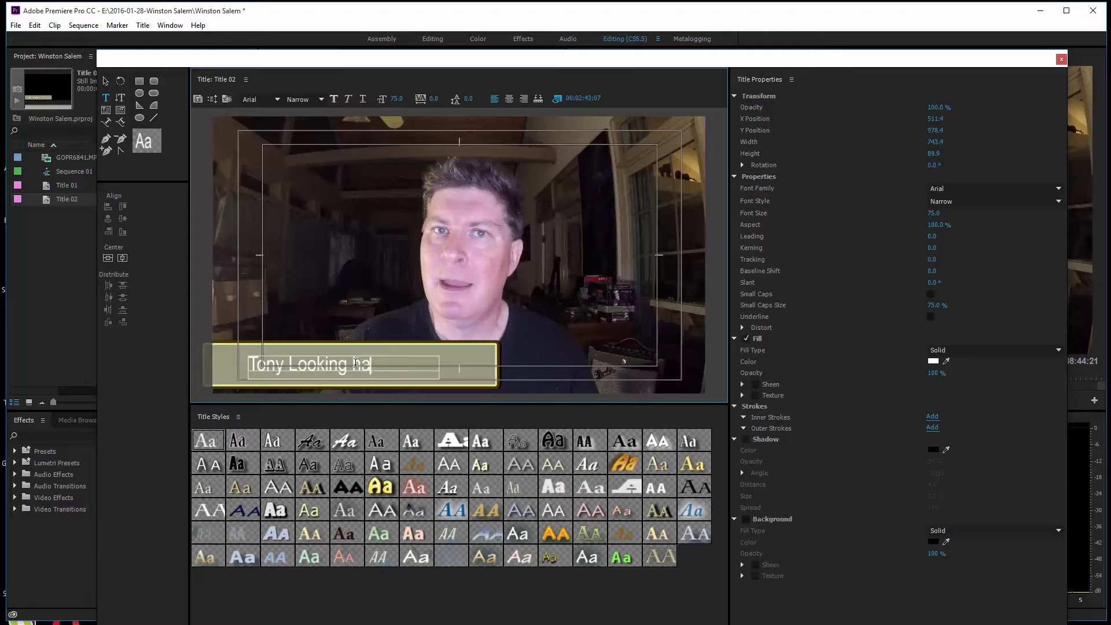
{"action": "key", "text": "BackSpace"}
{"action": "key", "text": "BackSpace"}
{"action": "key", "text": "BackSpace"}
{"action": "key", "text": "BackSpace"}
{"action": "type", "text": "Happy"}
{"action": "key", "text": "ctrl+s"}
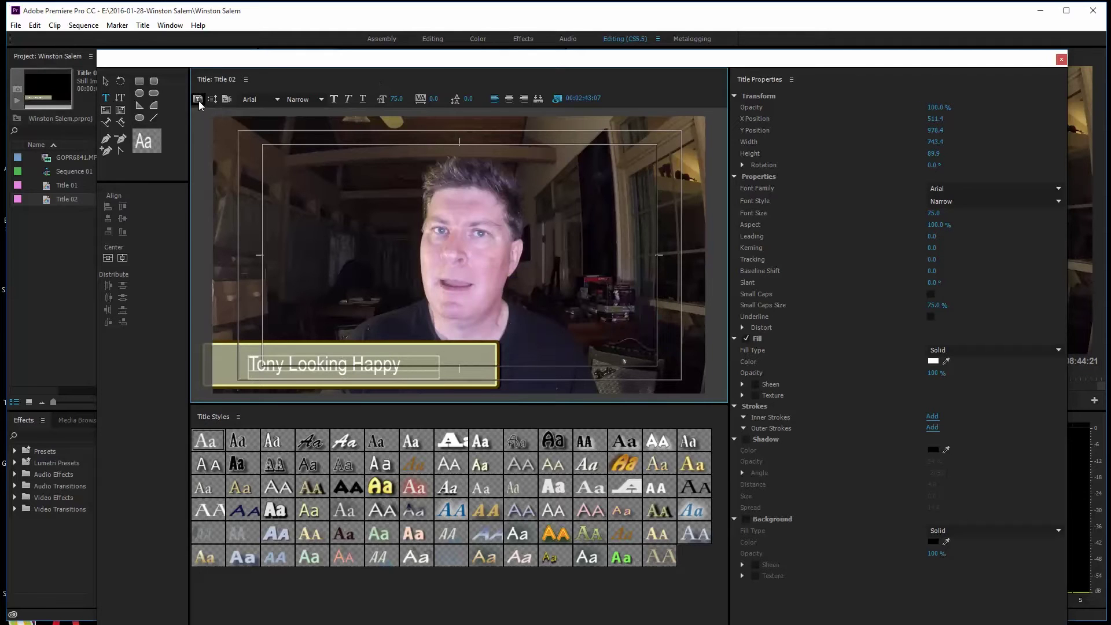
Create Title 03 based on the current title and change its caption to the man's first name followed by "Is Just Weird".
{"action": "left_click", "coordinate": [198, 99]}
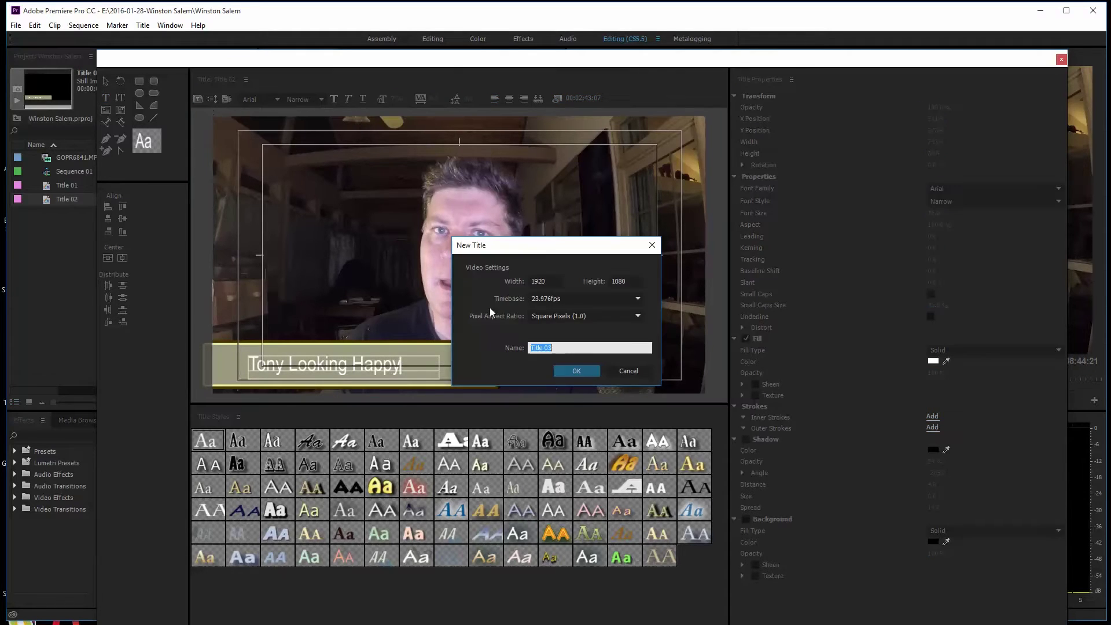
{"action": "left_click", "coordinate": [576, 371]}
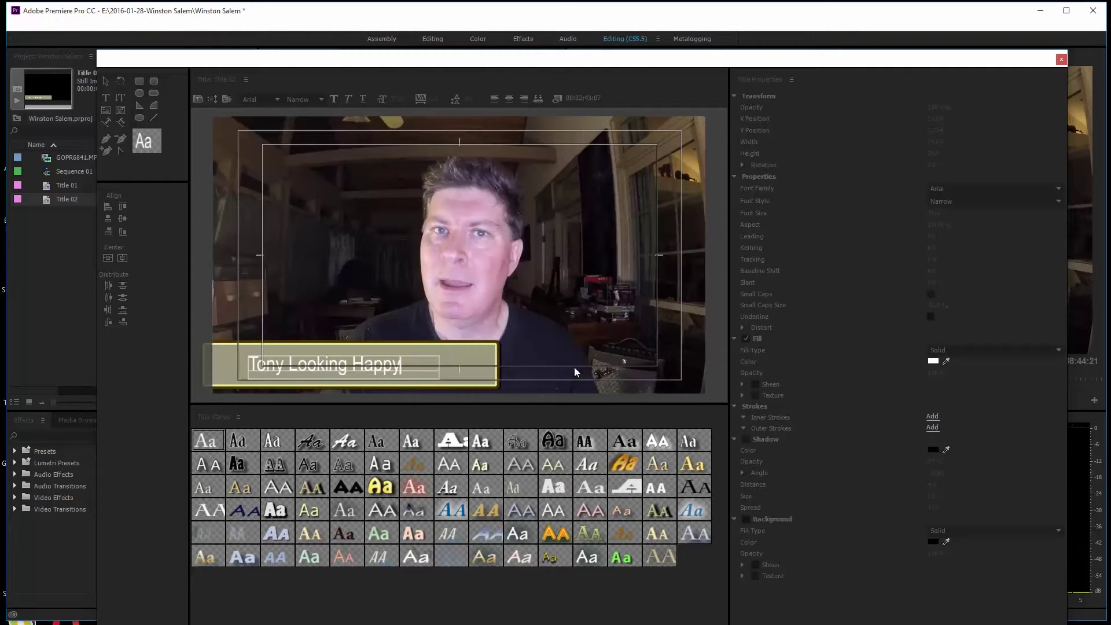
{"action": "left_click_drag", "start_coordinate": [399, 362], "coordinate": [291, 359]}
{"action": "key", "text": "BackSpace"}
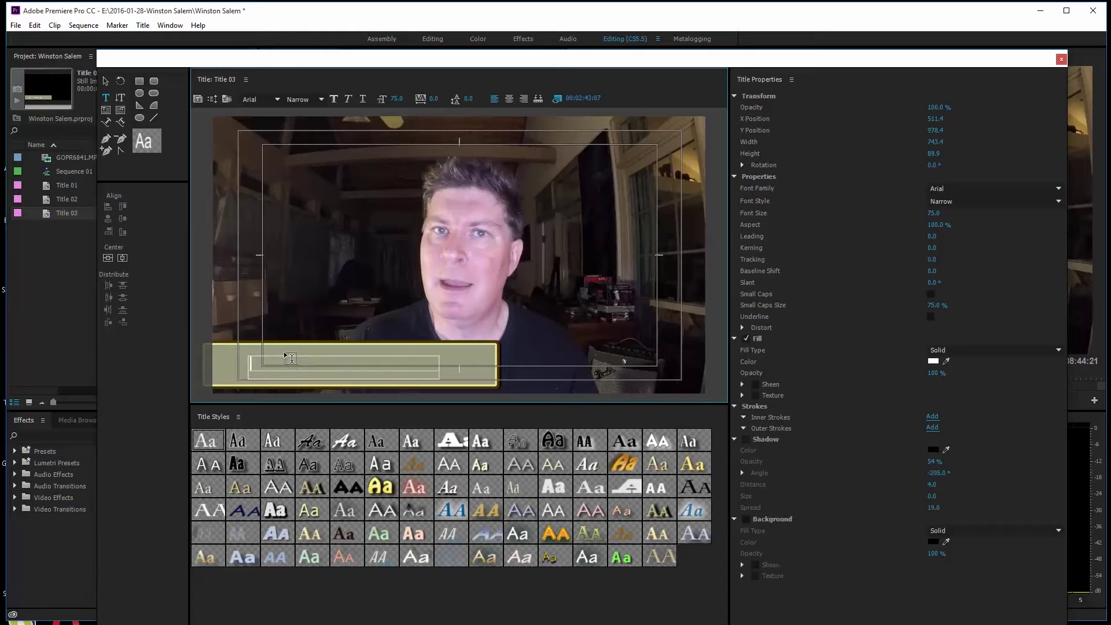
{"action": "type", "text": "Tony T"}
{"action": "type", "text": "'s"}
{"action": "key", "text": "BackSpace"}
{"action": "key", "text": "BackSpace"}
{"action": "type", "text": "s Just Weird"}
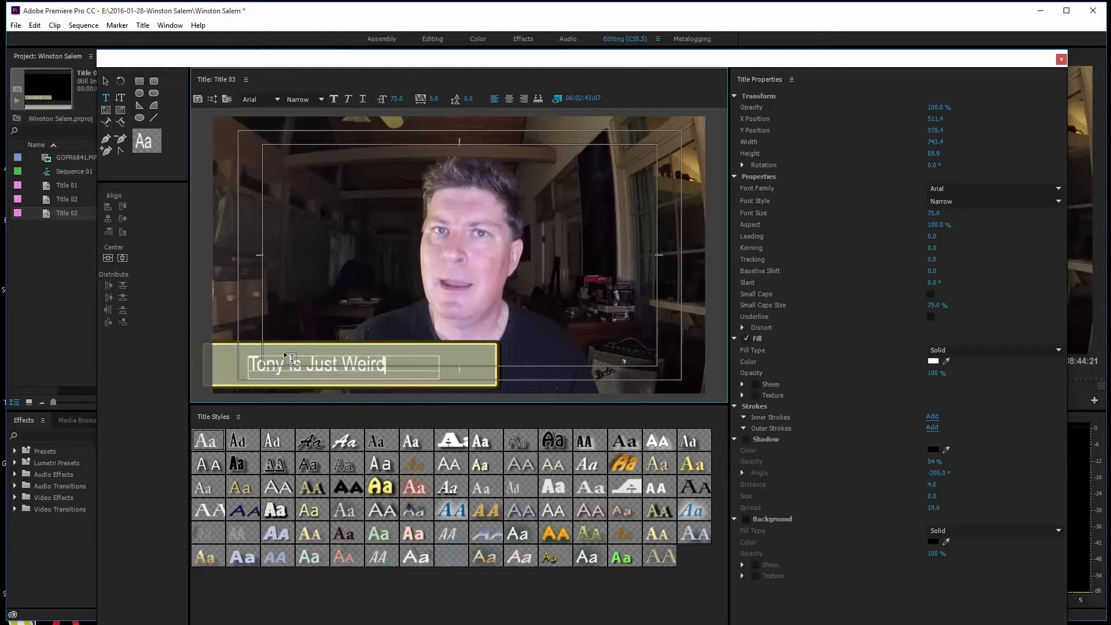
Save the project with the finished Title 03 and close the title designer.
{"action": "key", "text": "Escape"}
{"action": "key", "text": "ctrl+s"}
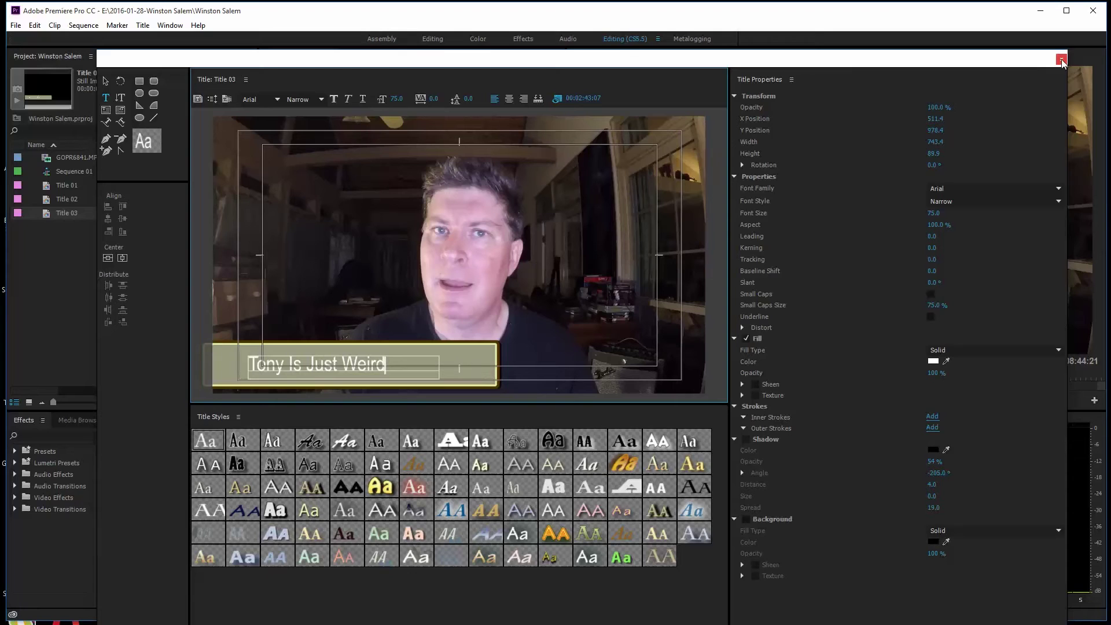
{"action": "left_click", "coordinate": [1061, 59]}
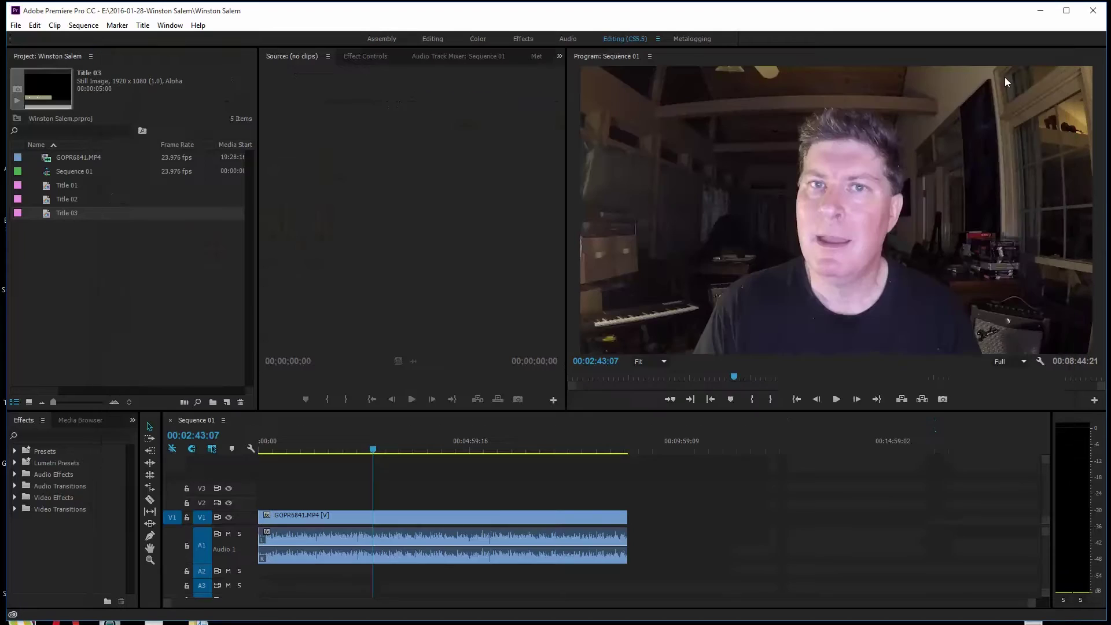
Place Title 01, Title 02 and Title 03 back to back on track V2, starting at the playhead.
{"action": "left_click", "coordinate": [46, 188]}
{"action": "left_click", "coordinate": [46, 199], "text": "ctrl"}
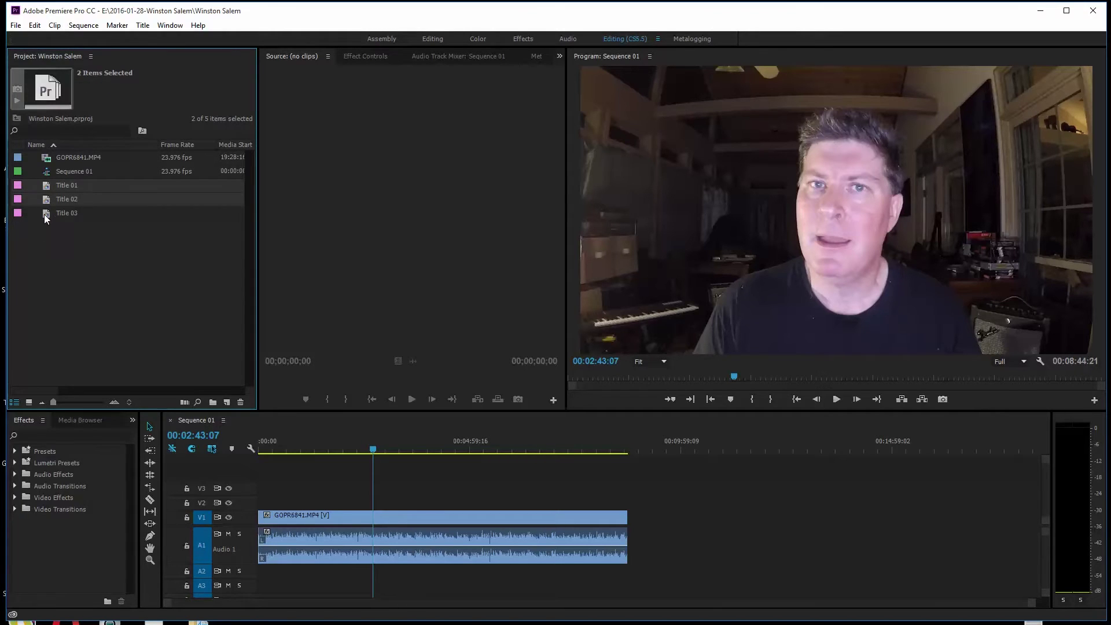
{"action": "left_click", "coordinate": [47, 214], "text": "ctrl"}
{"action": "left_click", "coordinate": [48, 190]}
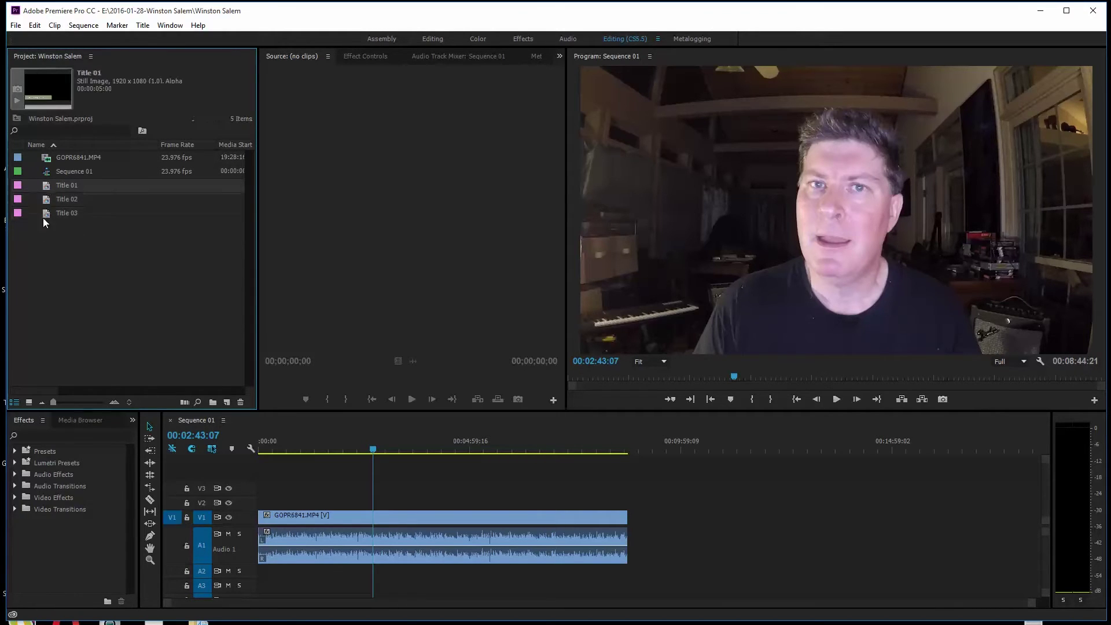
{"action": "left_click", "coordinate": [47, 185]}
{"action": "left_click", "coordinate": [47, 213], "text": "shift"}
{"action": "left_click_drag", "start_coordinate": [48, 188], "coordinate": [384, 502]}
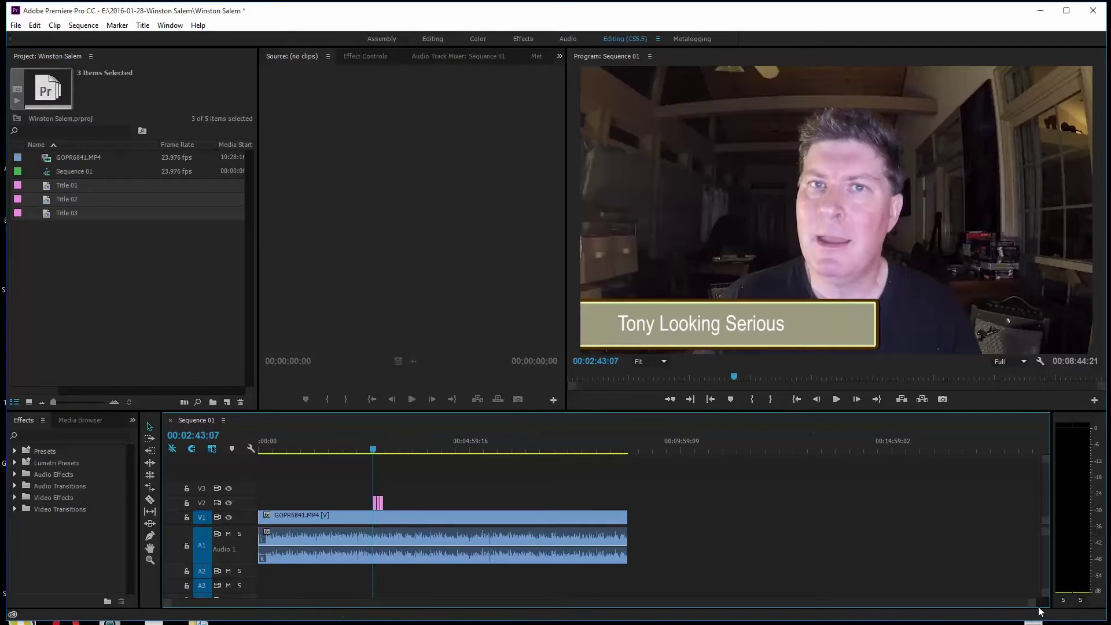
Apply the default transition to the cuts between Title 01 and Title 02 and between Title 02 and Title 03.
{"action": "left_click_drag", "start_coordinate": [1030, 605], "coordinate": [678, 567]}
{"action": "left_click", "coordinate": [677, 564]}
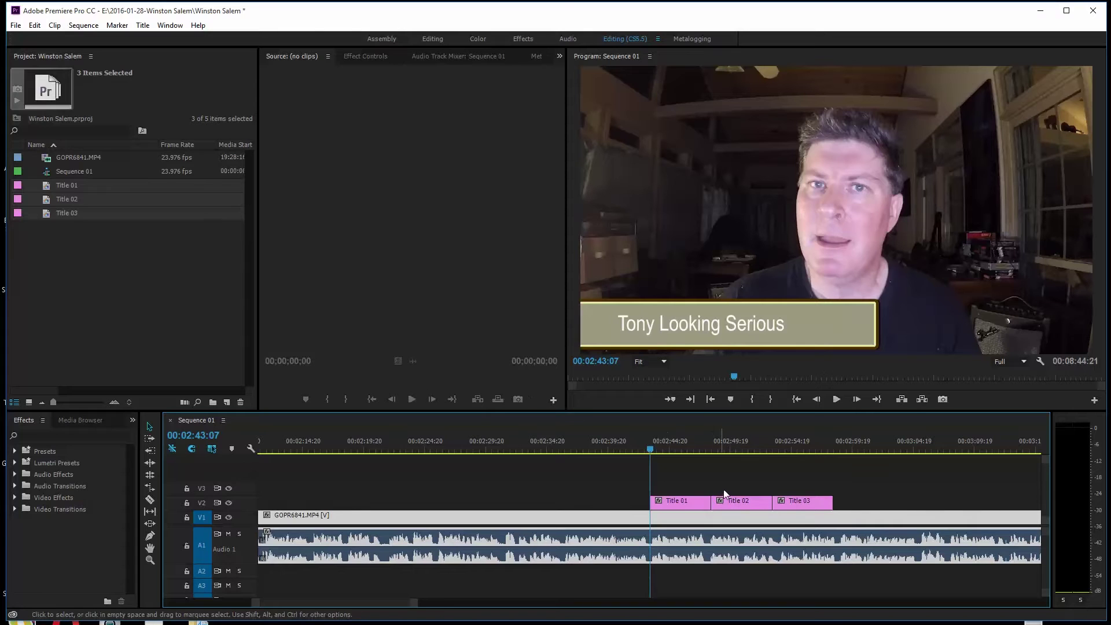
{"action": "left_click", "coordinate": [710, 500]}
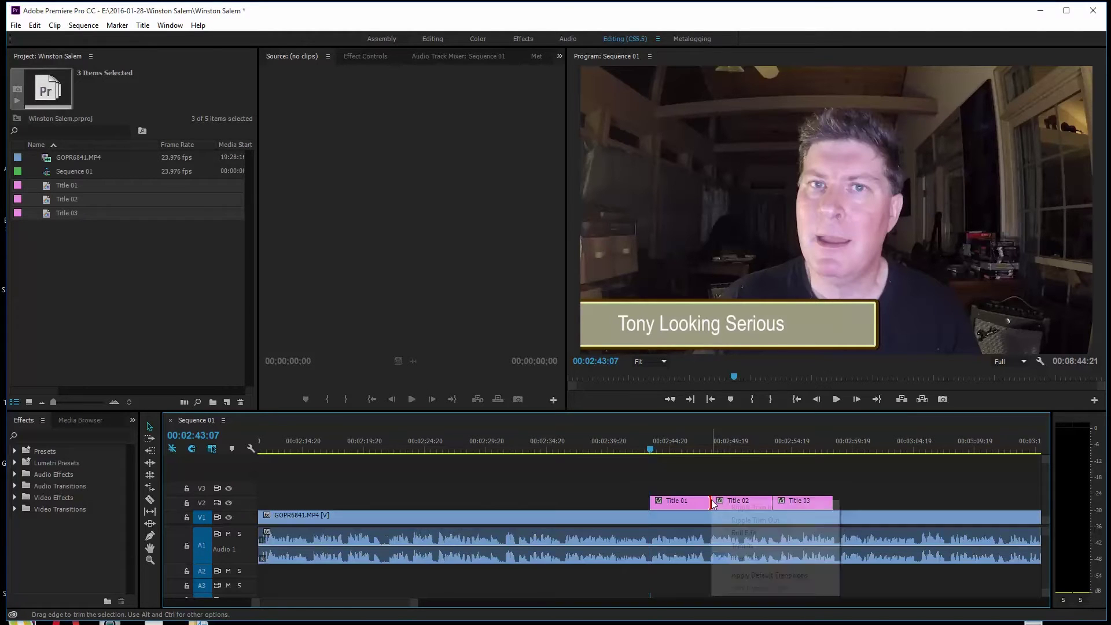
{"action": "right_click", "coordinate": [710, 500]}
{"action": "left_click", "coordinate": [780, 575]}
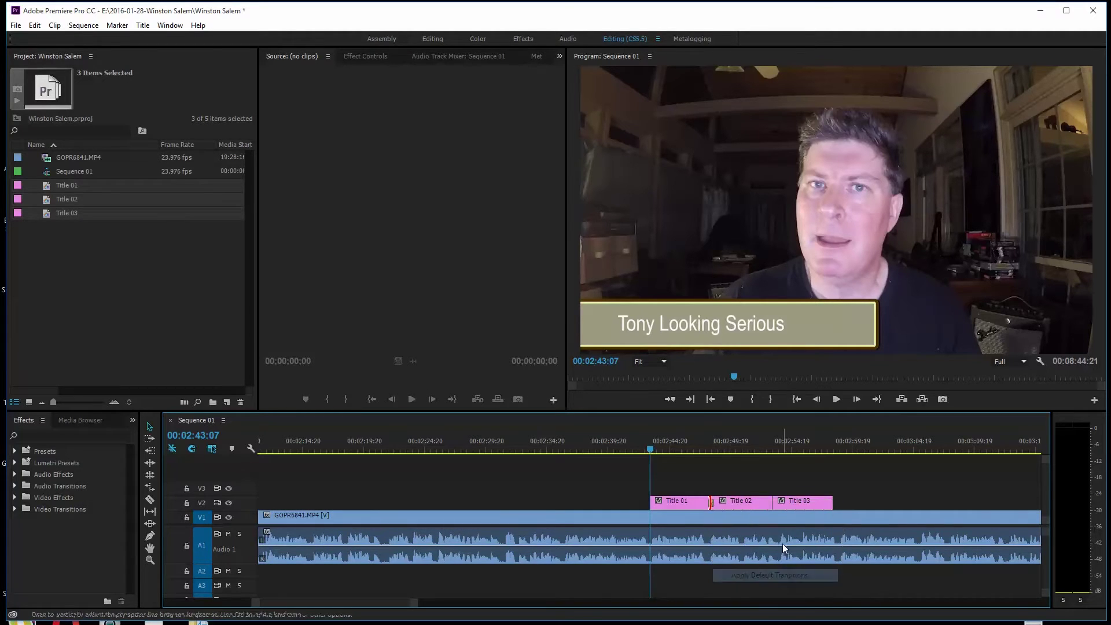
{"action": "right_click", "coordinate": [768, 500]}
{"action": "left_click", "coordinate": [805, 577]}
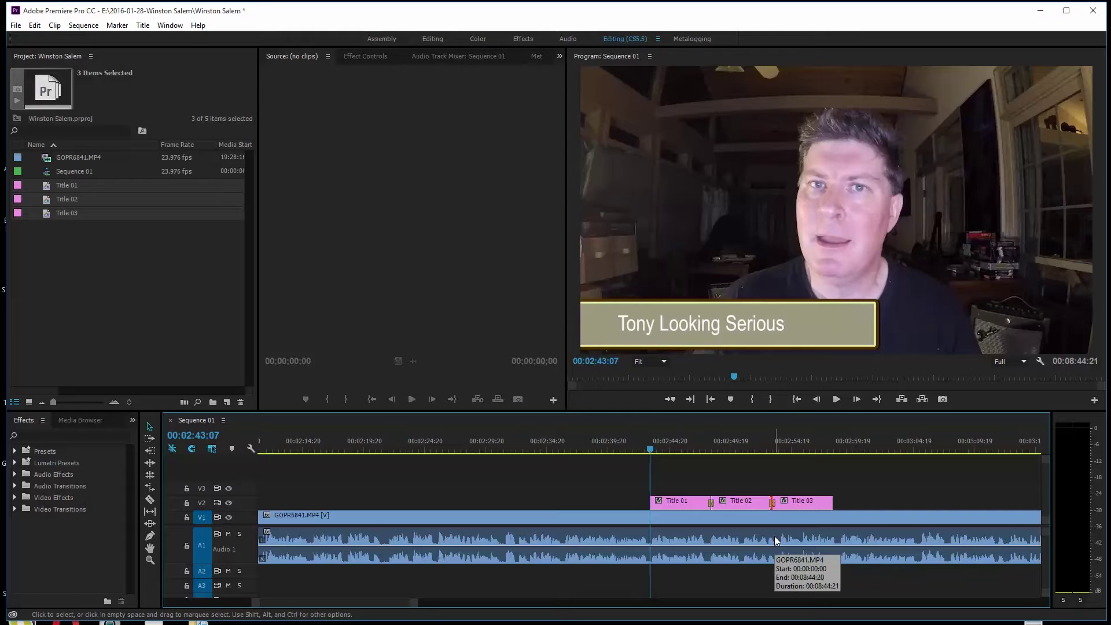
Play the sequence through the title changes and remove both transitions between the titles.
{"action": "key", "text": "space"}
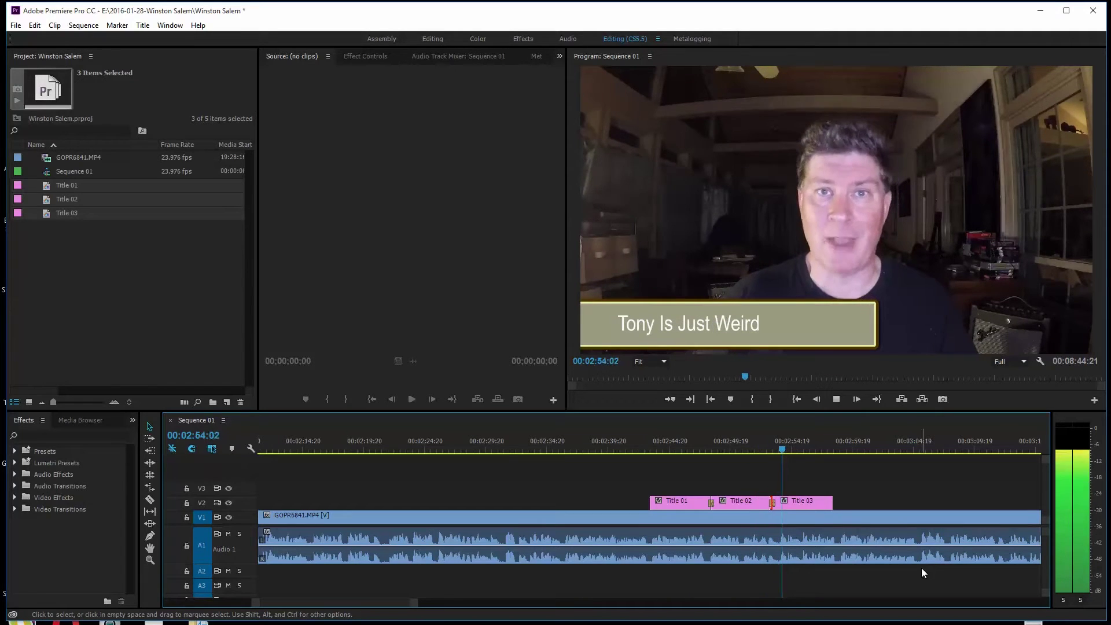
{"action": "key", "text": "space"}
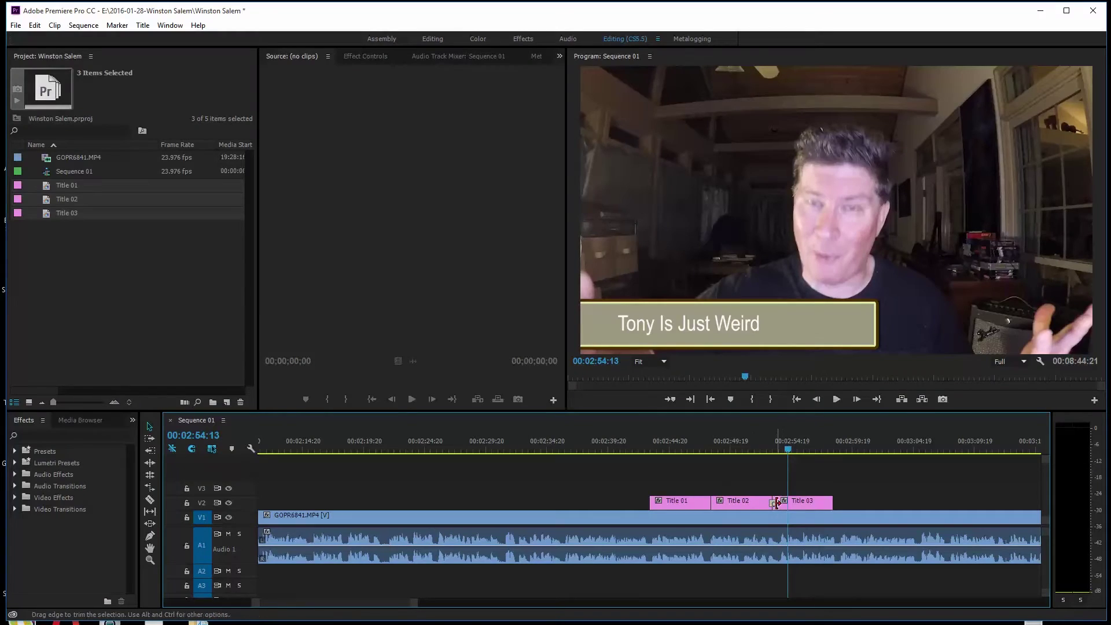
{"action": "left_click_drag", "start_coordinate": [776, 502], "coordinate": [778, 503]}
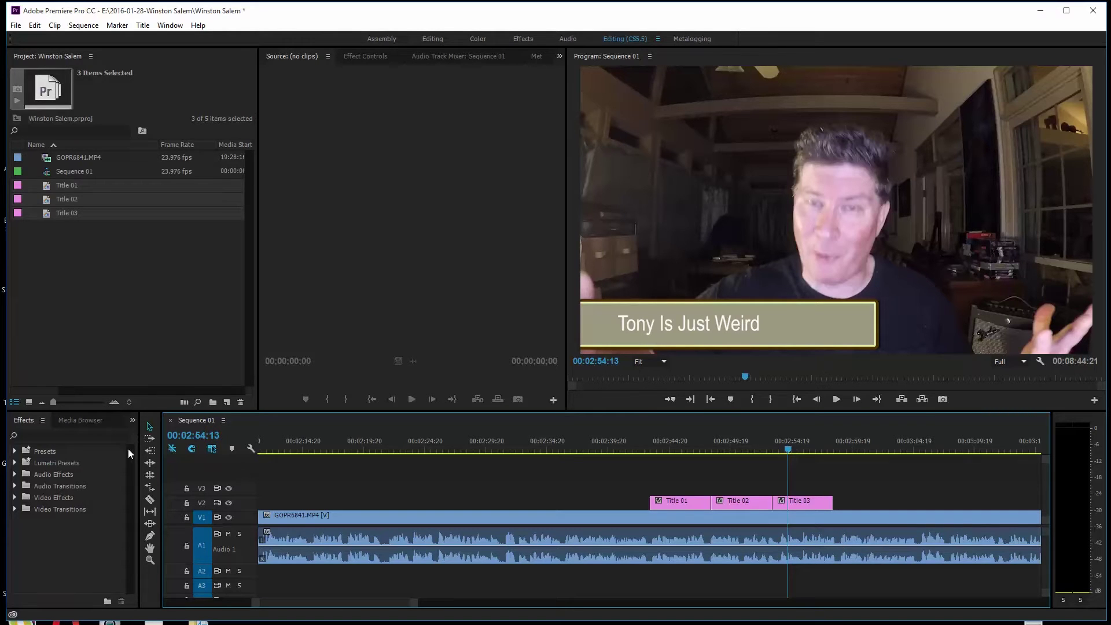
Search the effects for "cub", apply Cube Spin to the cut between Title 01 and Title 02, and play across it.
{"action": "left_click", "coordinate": [39, 434]}
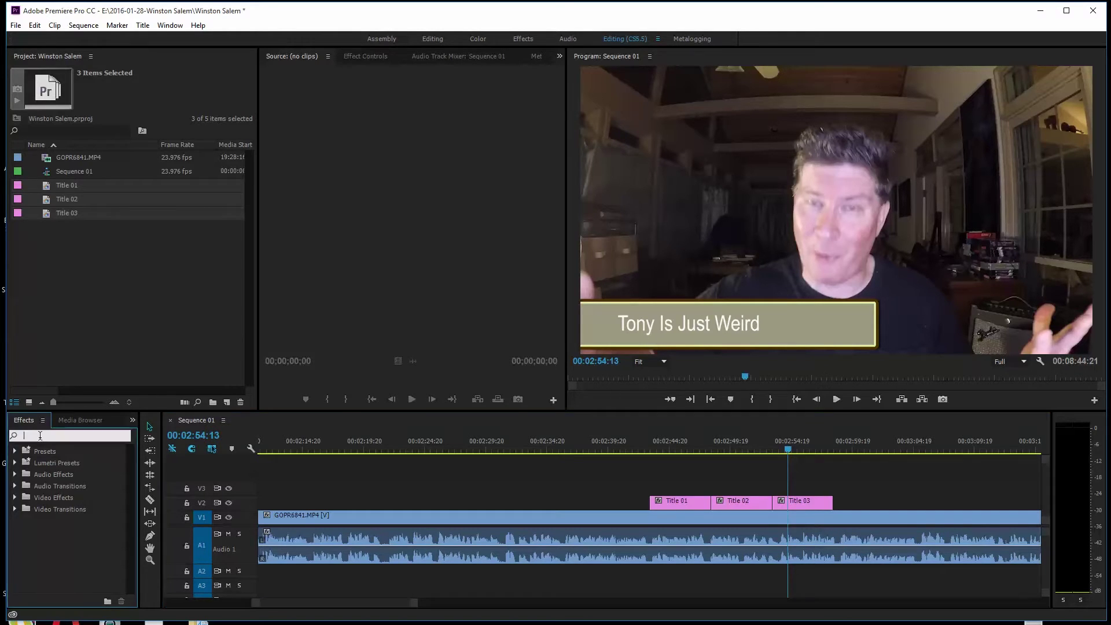
{"action": "type", "text": "cu"}
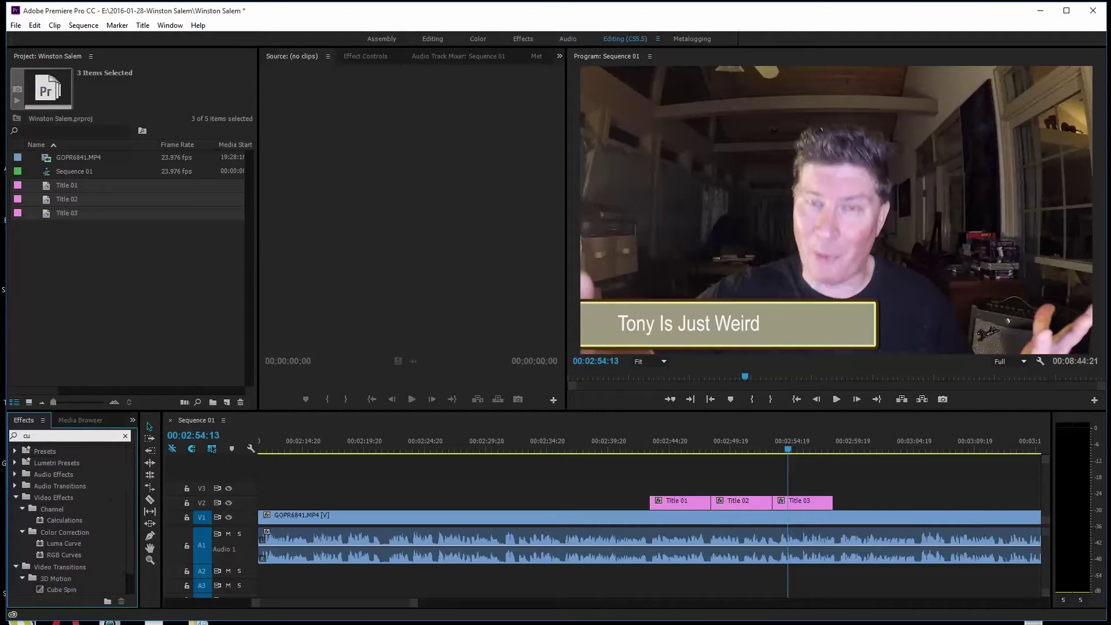
{"action": "type", "text": "b"}
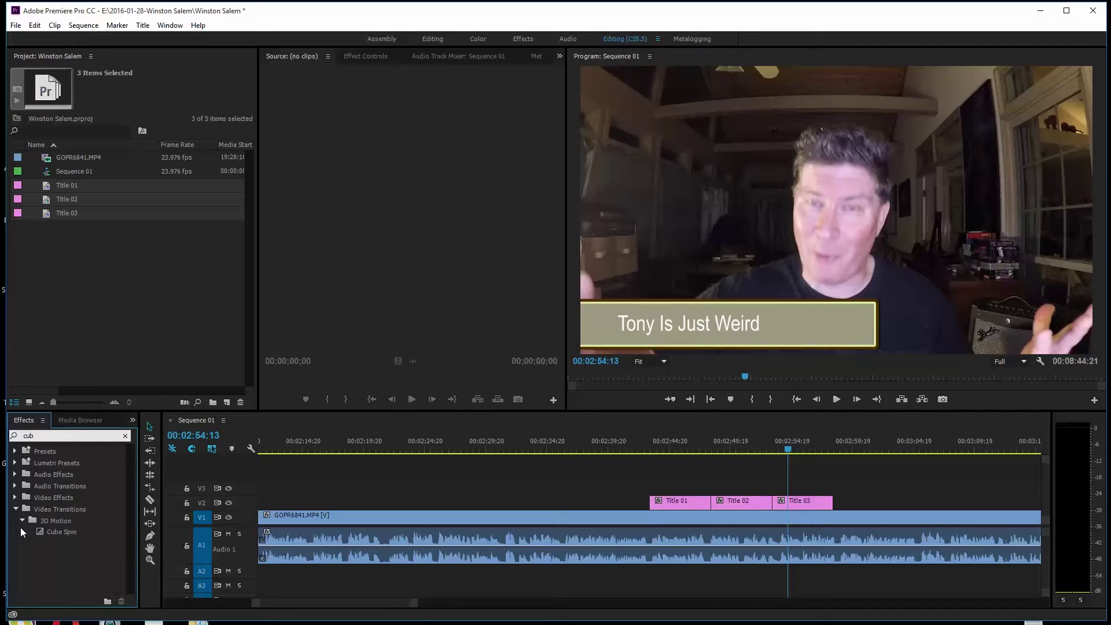
{"action": "left_click_drag", "start_coordinate": [40, 531], "coordinate": [713, 506]}
{"action": "left_click", "coordinate": [706, 449]}
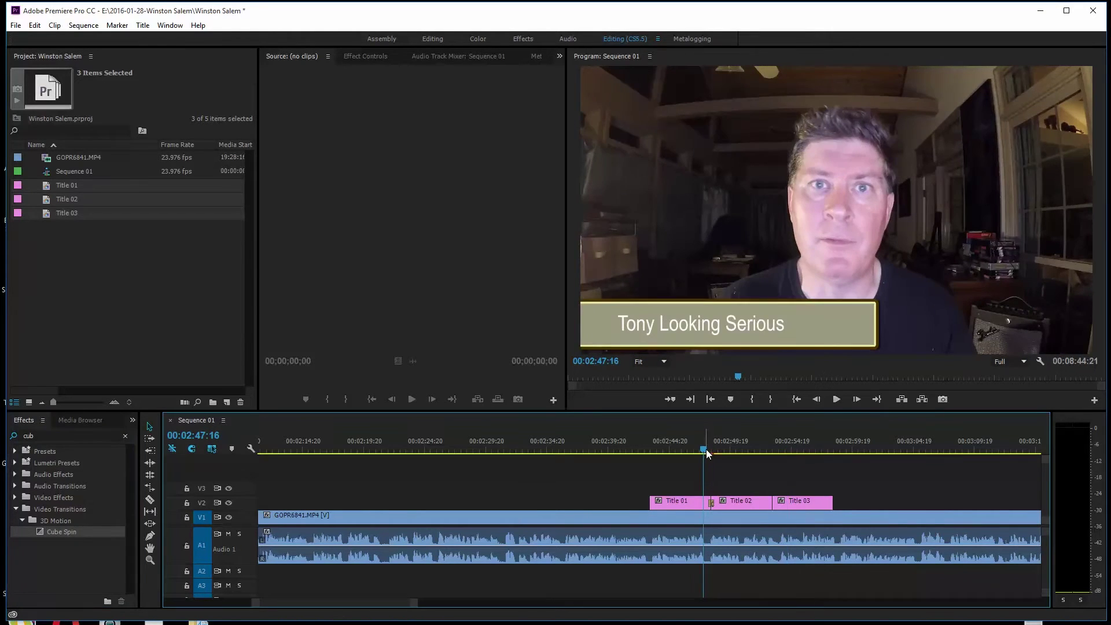
{"action": "key", "text": "space"}
{"action": "key", "text": "space"}
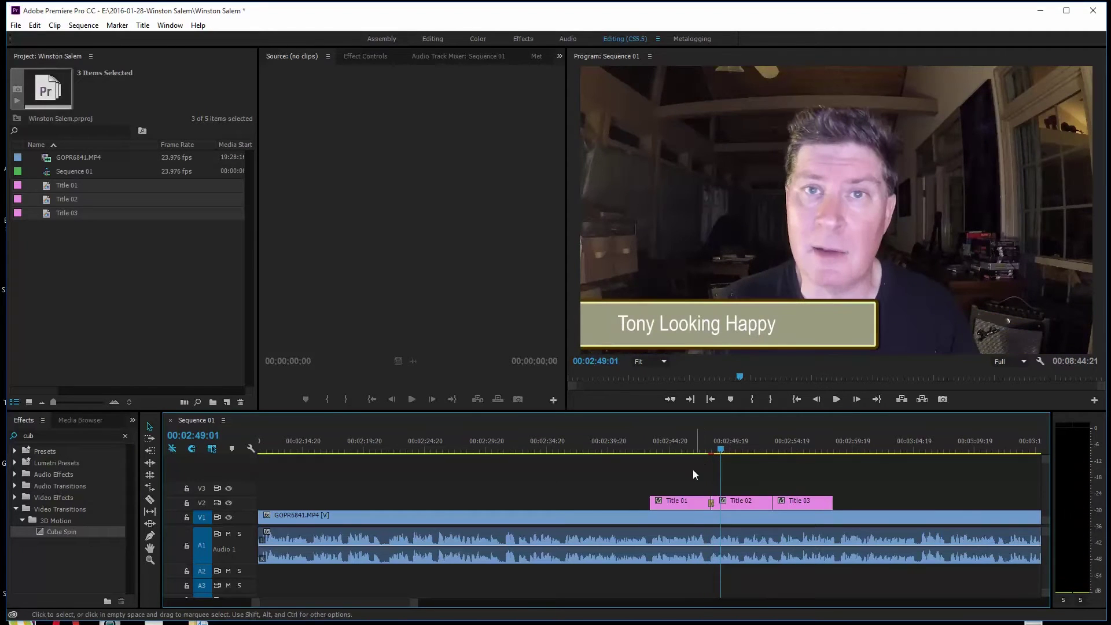
Apply Cube Spin to the cut between Title 02 and Title 03 and play the sequence through both transitions.
{"action": "left_click_drag", "start_coordinate": [39, 532], "coordinate": [773, 507]}
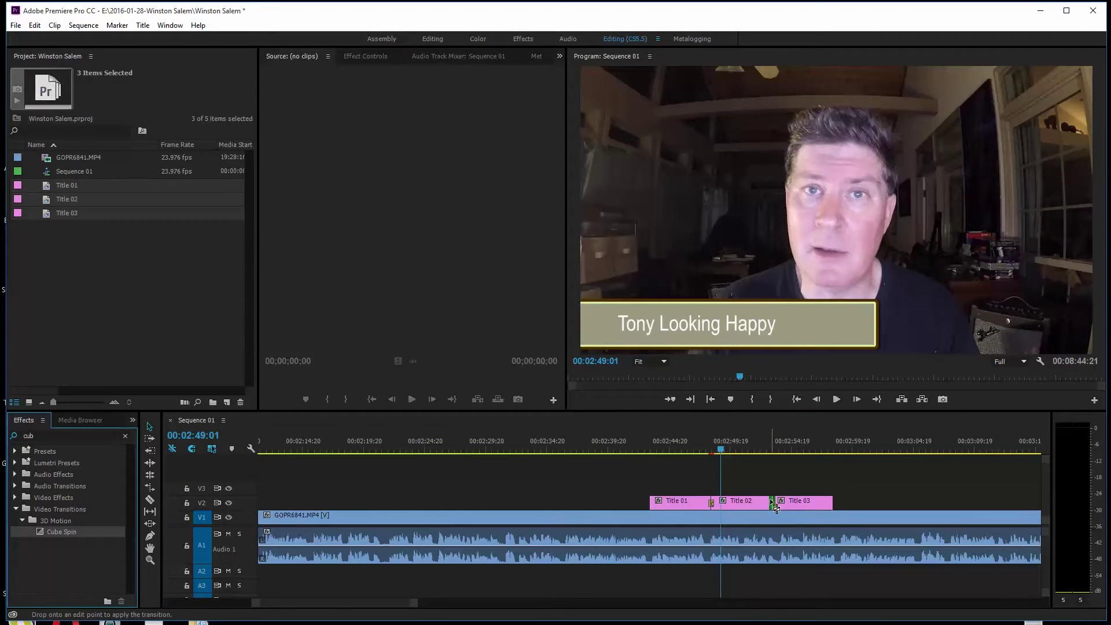
{"action": "left_click_drag", "start_coordinate": [723, 457], "coordinate": [701, 458]}
{"action": "key", "text": "space"}
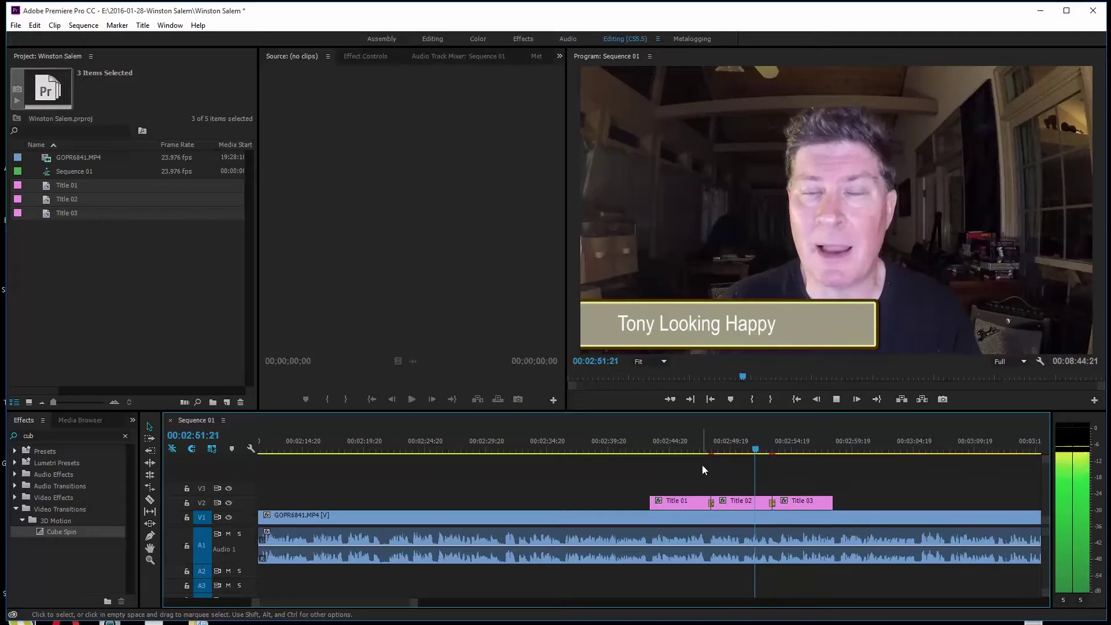
{"action": "key", "text": "space"}
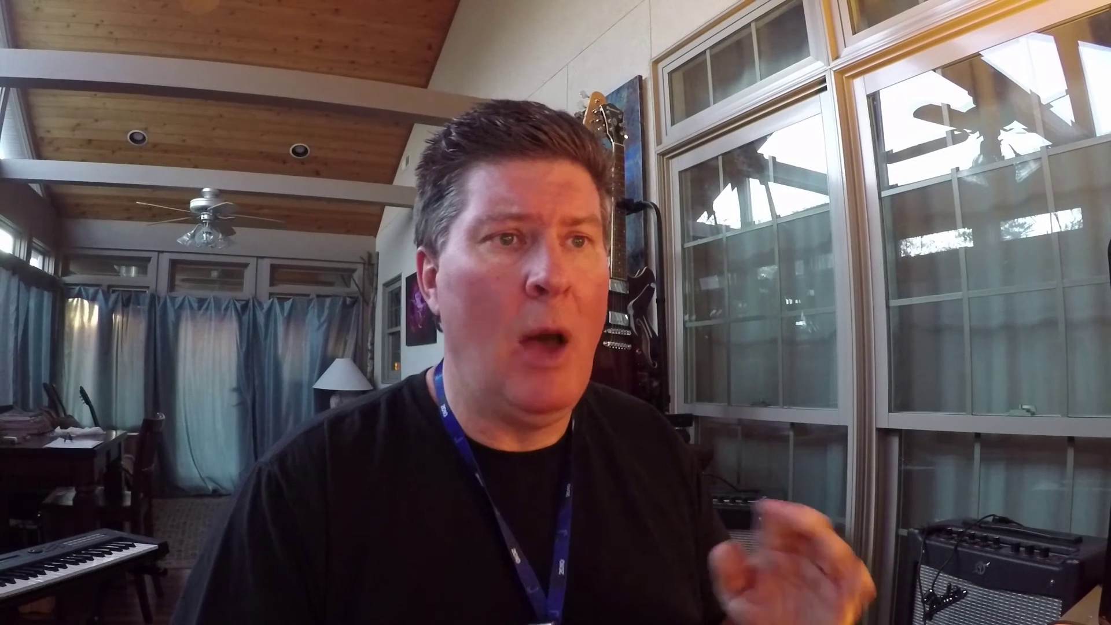
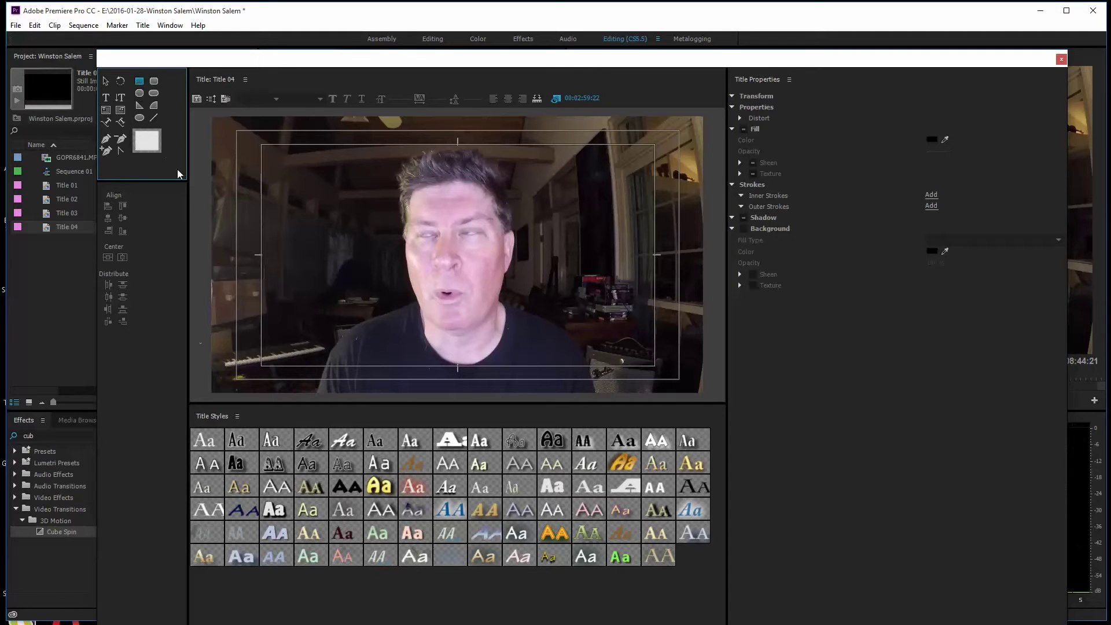
Draw a rectangular lower-third bar about 1345 wide and 168 high in Title 04, starting just outside the frame's left edge.
{"action": "left_click_drag", "start_coordinate": [200, 325], "coordinate": [544, 368]}
{"action": "left_click_drag", "start_coordinate": [403, 347], "coordinate": [406, 363]}
{"action": "left_click", "coordinate": [745, 371]}
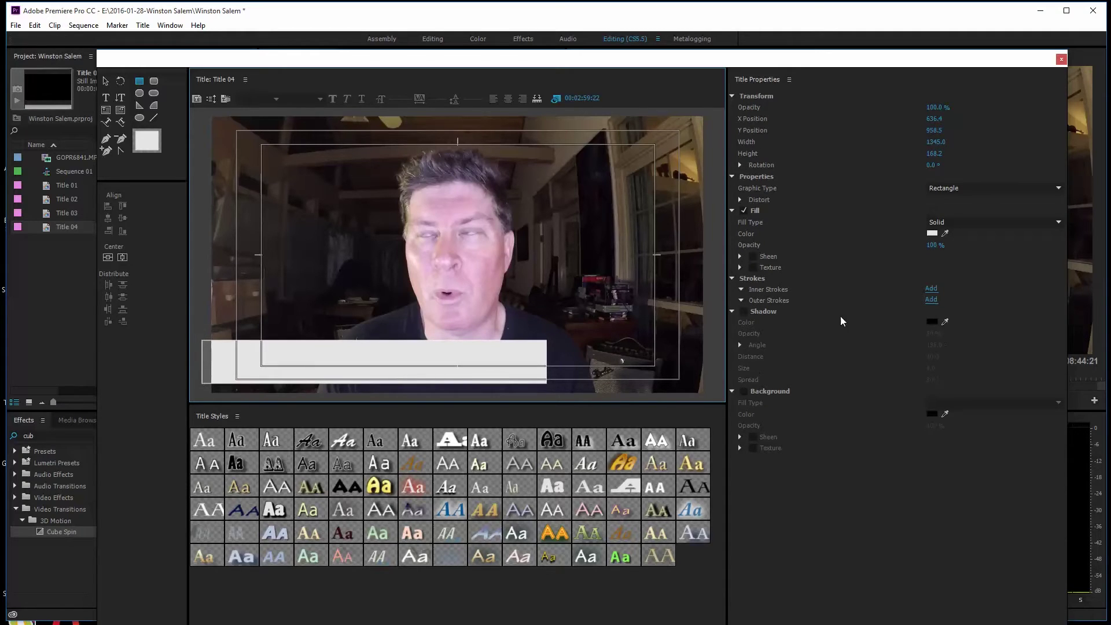
Fill the bar with brown 926F38 sampled from the video frame and set its fill opacity to 88%.
{"action": "left_click", "coordinate": [931, 233]}
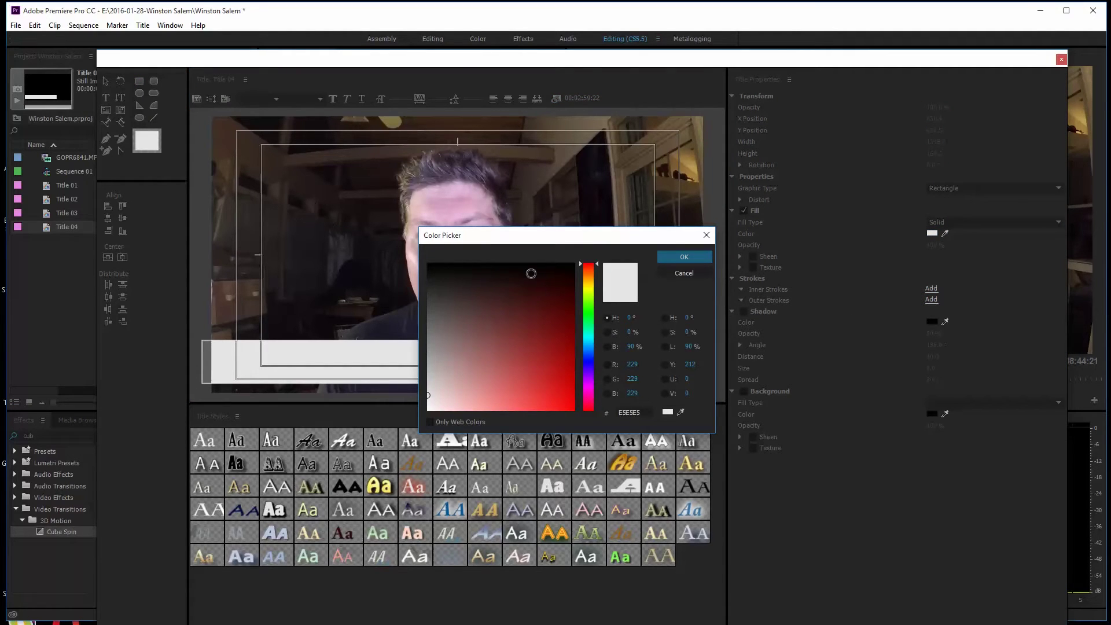
{"action": "left_click", "coordinate": [684, 411]}
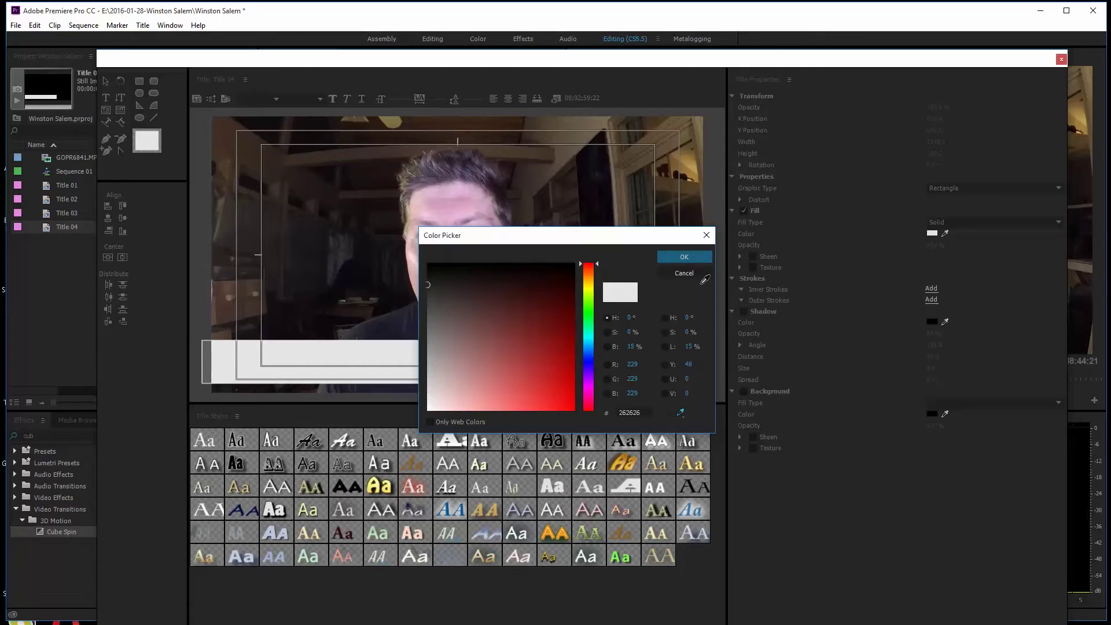
{"action": "left_click", "coordinate": [687, 163]}
{"action": "left_click", "coordinate": [688, 163]}
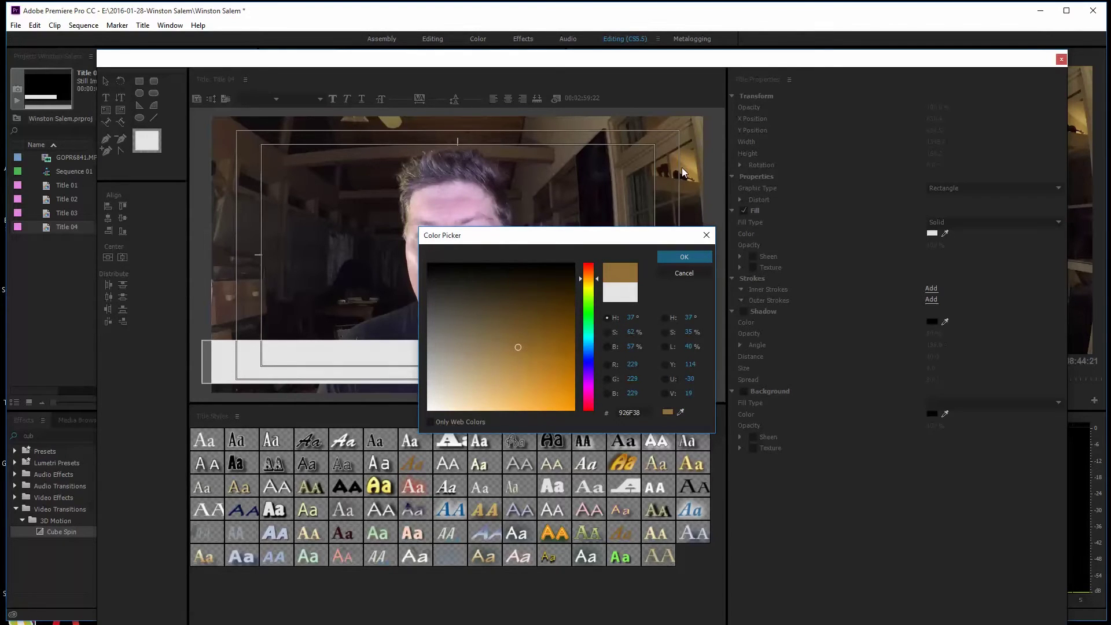
{"action": "left_click", "coordinate": [684, 256]}
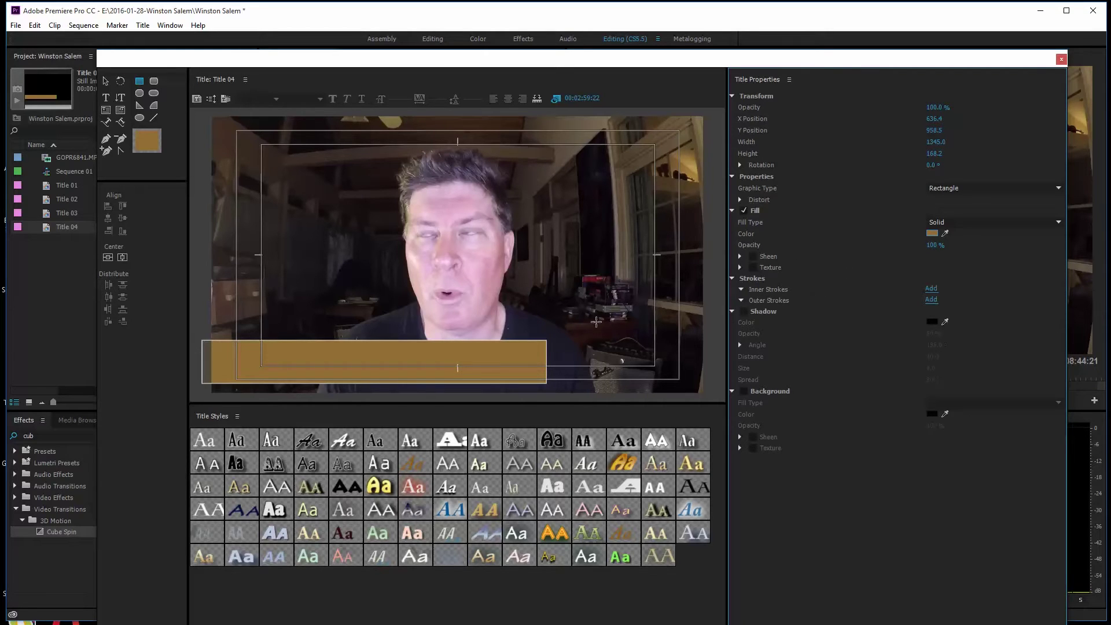
{"action": "left_click_drag", "start_coordinate": [932, 246], "coordinate": [924, 245]}
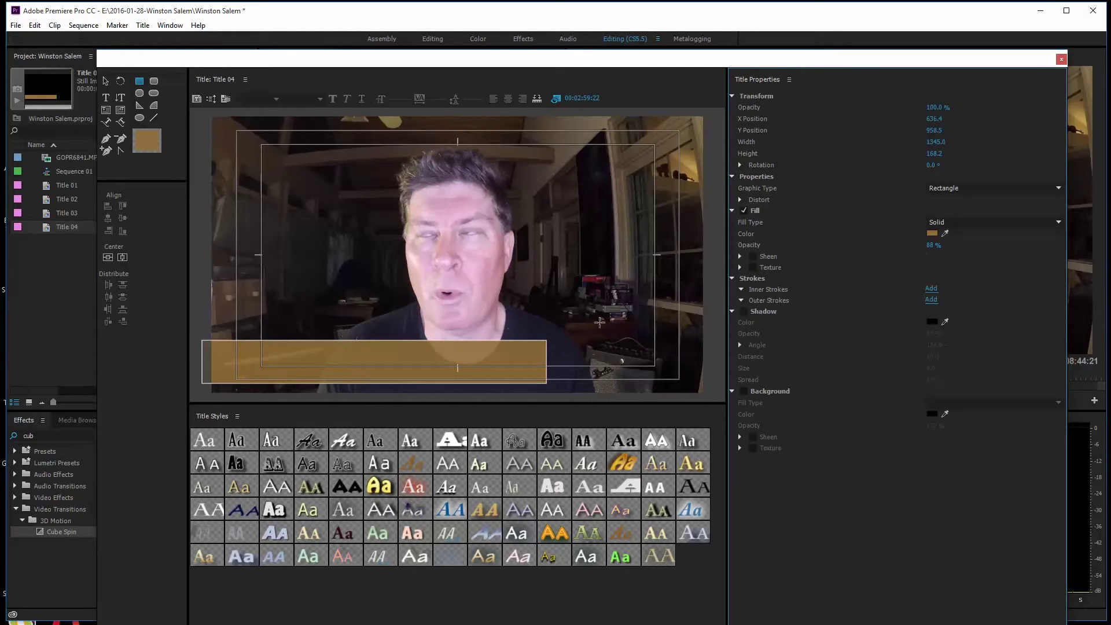
Save the project with the finished bar in Title 04 and close the title designer.
{"action": "left_click", "coordinate": [105, 80]}
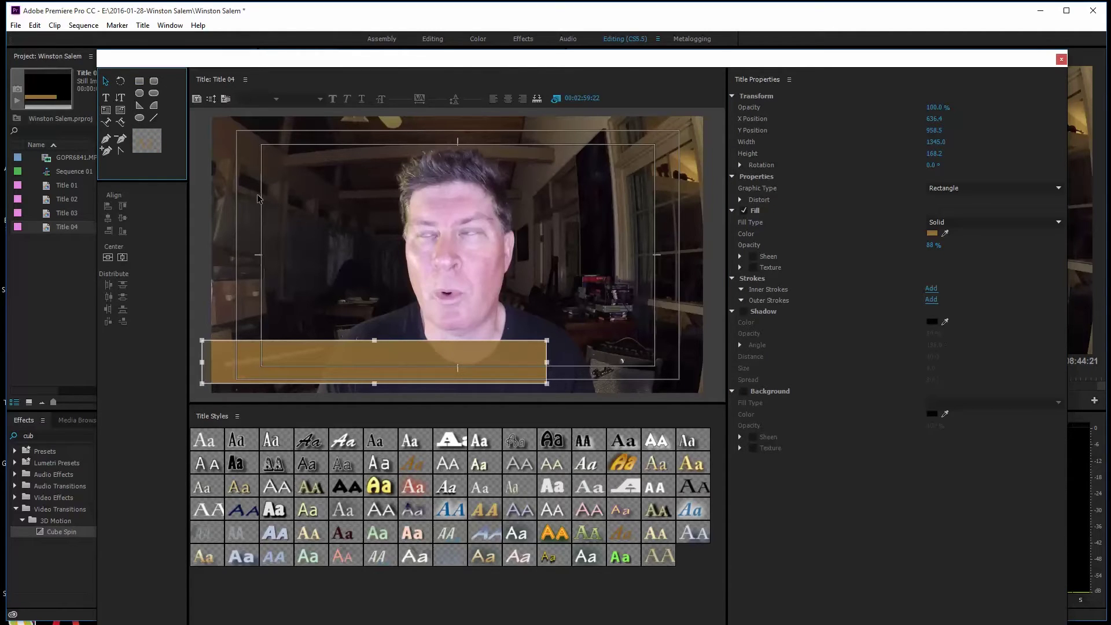
{"action": "key", "text": "ctrl+s"}
{"action": "left_click", "coordinate": [1060, 60]}
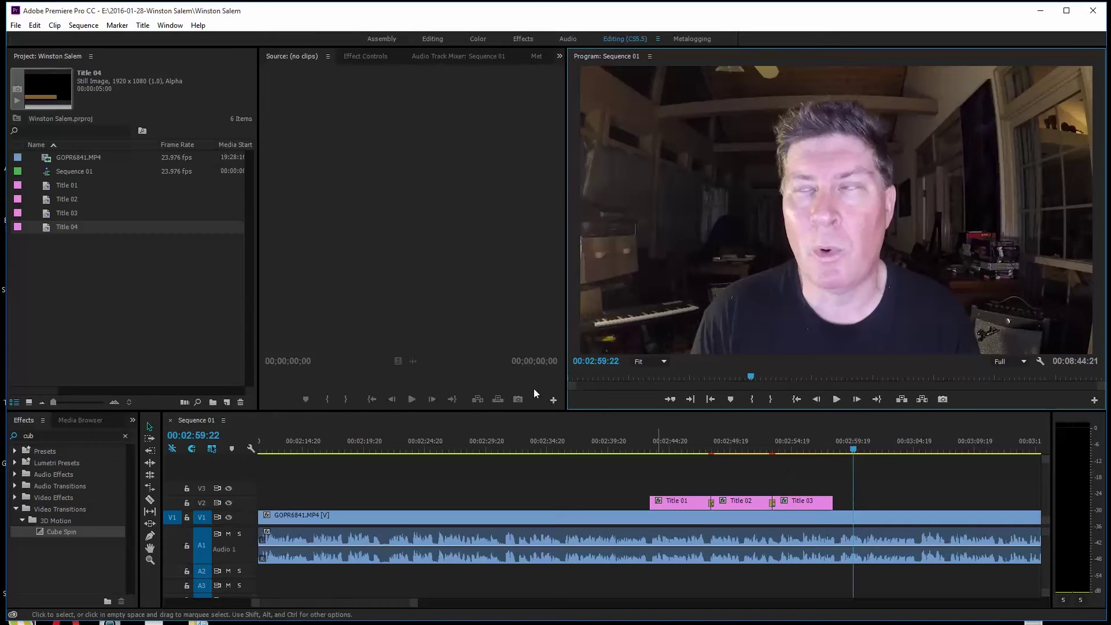
Place Title 04 on track V2 at the playhead, extend it to about 14 seconds, and scrub over it.
{"action": "left_click_drag", "start_coordinate": [47, 231], "coordinate": [1019, 500]}
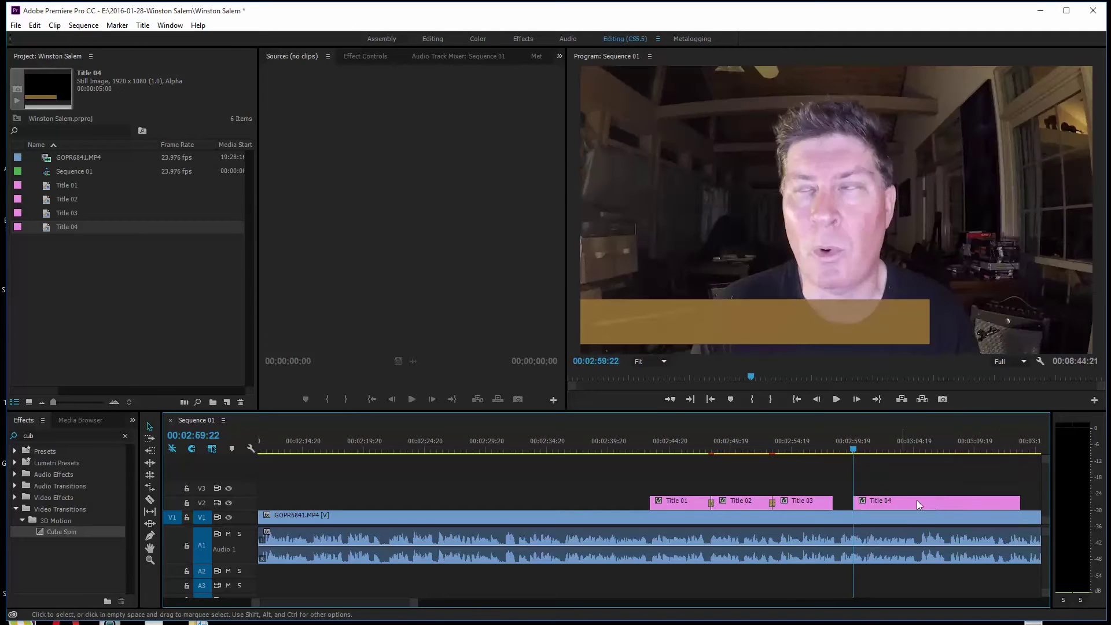
{"action": "left_click_drag", "start_coordinate": [853, 452], "coordinate": [883, 450]}
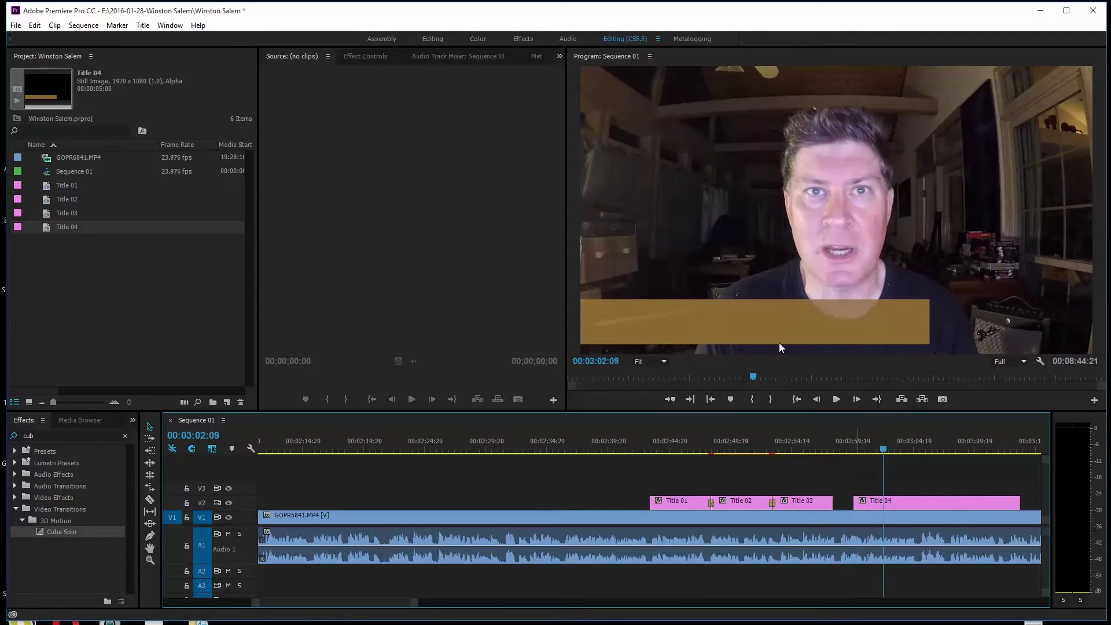
{"action": "left_click_drag", "start_coordinate": [883, 450], "coordinate": [855, 469]}
Create a new title, Title 05, and add the text "This is Title 1" in a text area over the brown bar.
{"action": "left_click", "coordinate": [15, 25]}
{"action": "mouse_move", "coordinate": [37, 39]}
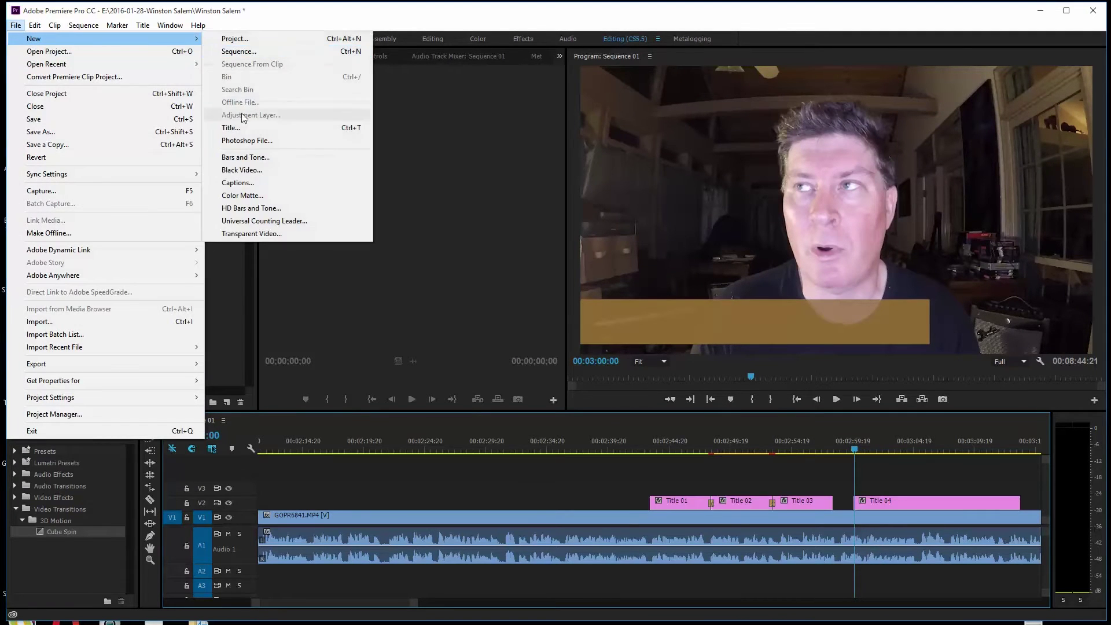
{"action": "left_click", "coordinate": [232, 128]}
{"action": "left_click", "coordinate": [576, 370]}
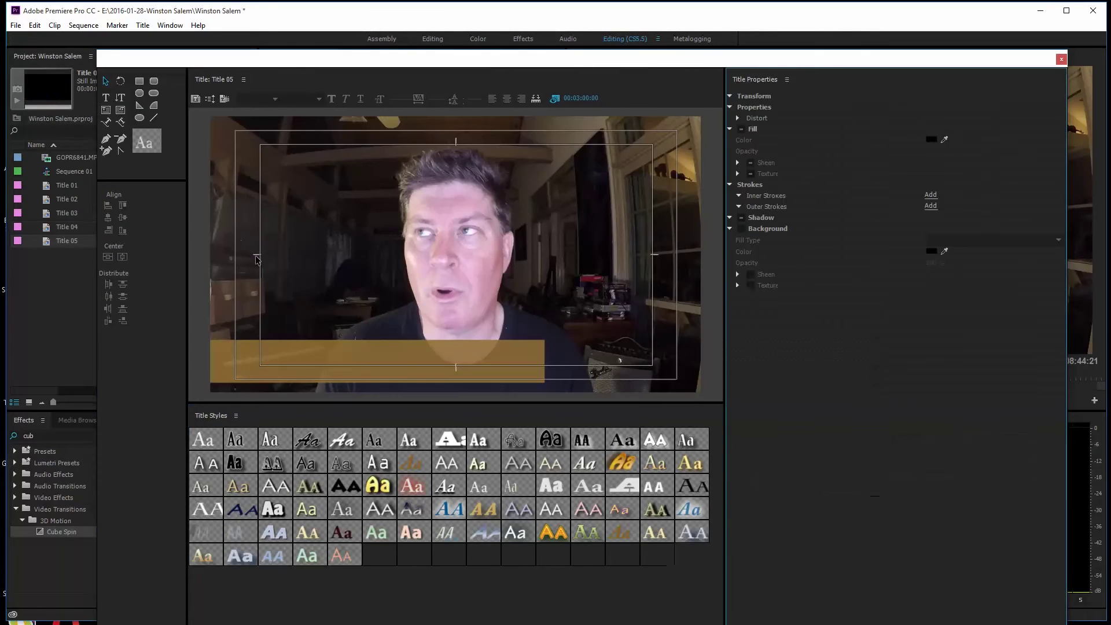
{"action": "left_click", "coordinate": [105, 97]}
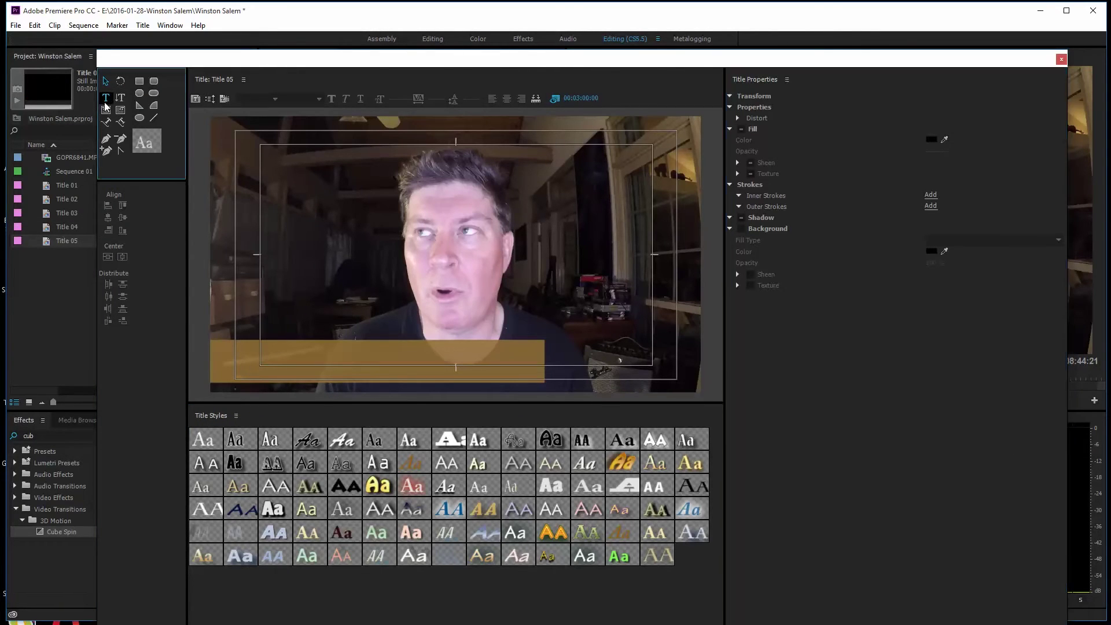
{"action": "left_click", "coordinate": [412, 369]}
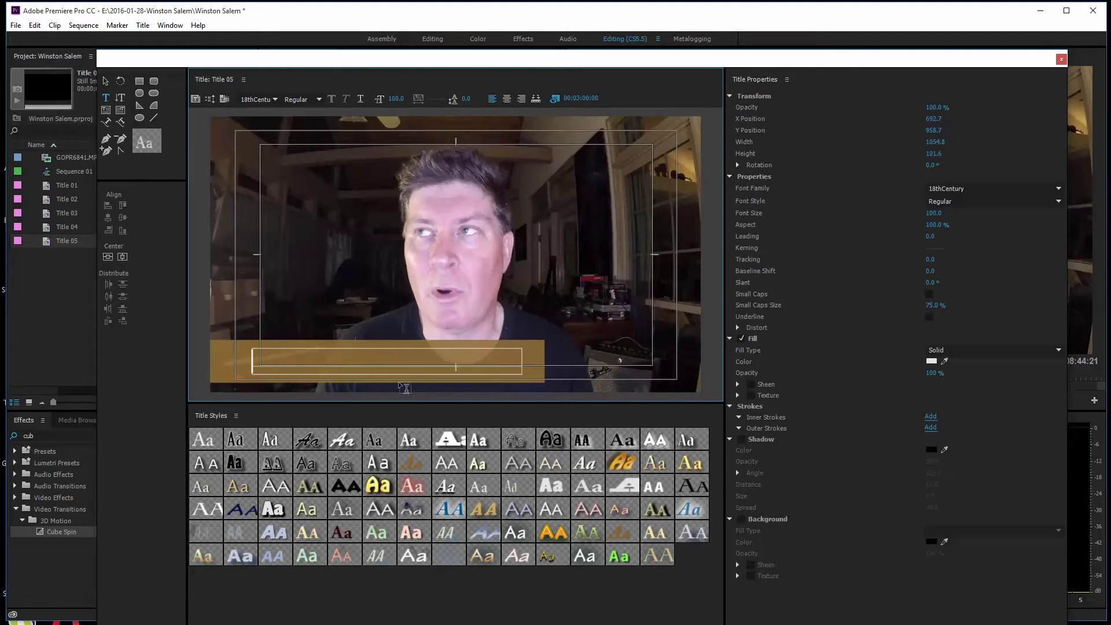
{"action": "type", "text": "This"}
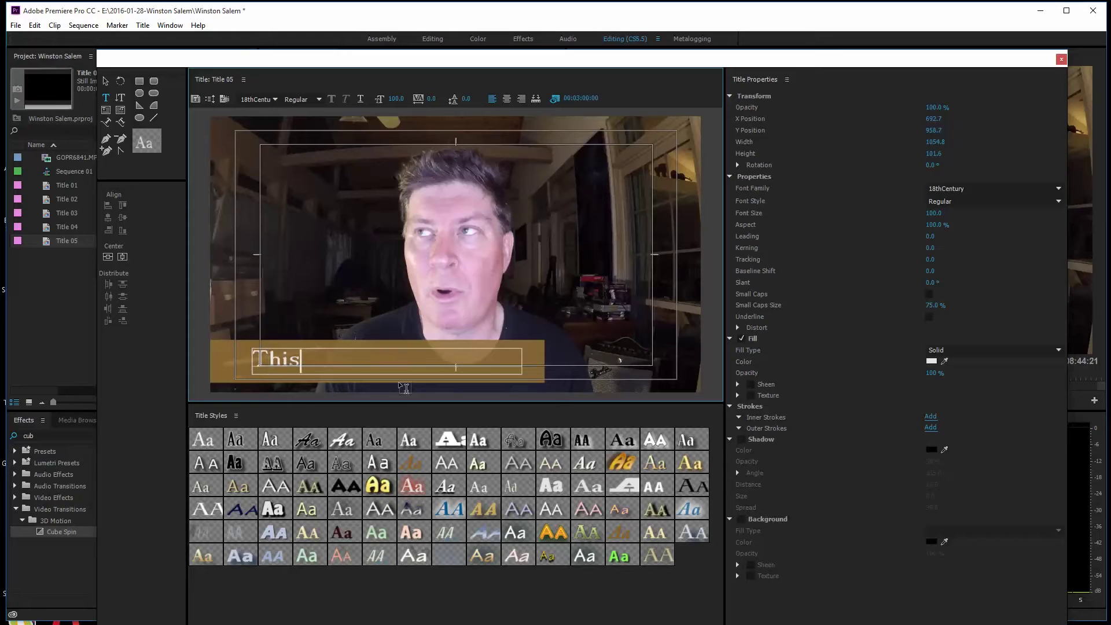
{"action": "type", "text": " is Title r"}
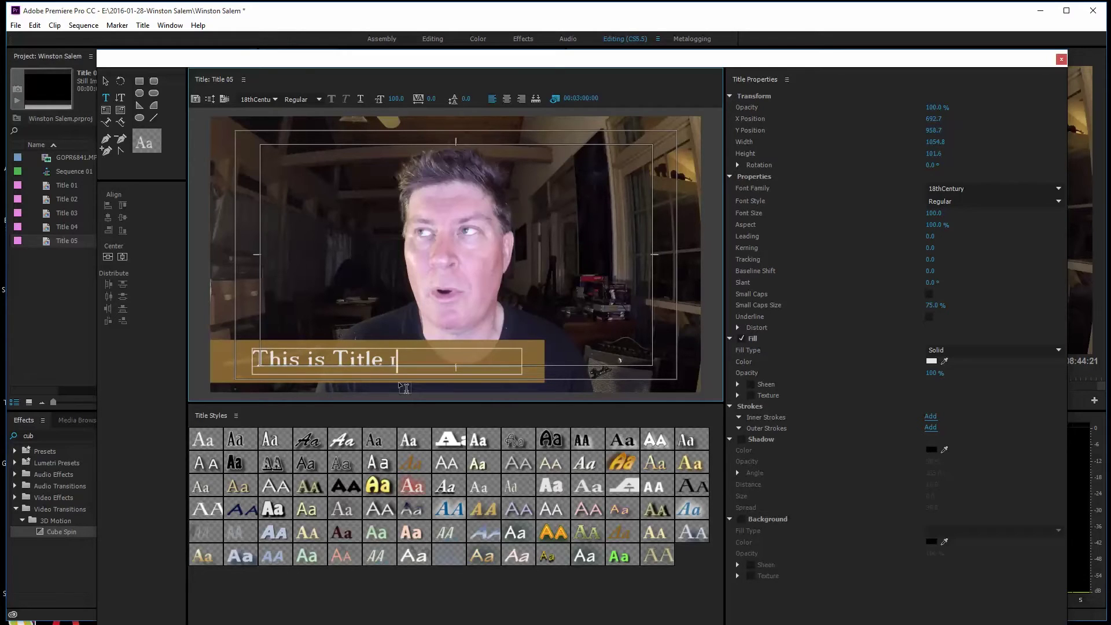
Set the whole "This is Title 1" text to Myriad Pro Regular and save the project.
{"action": "left_click_drag", "start_coordinate": [399, 363], "coordinate": [243, 365]}
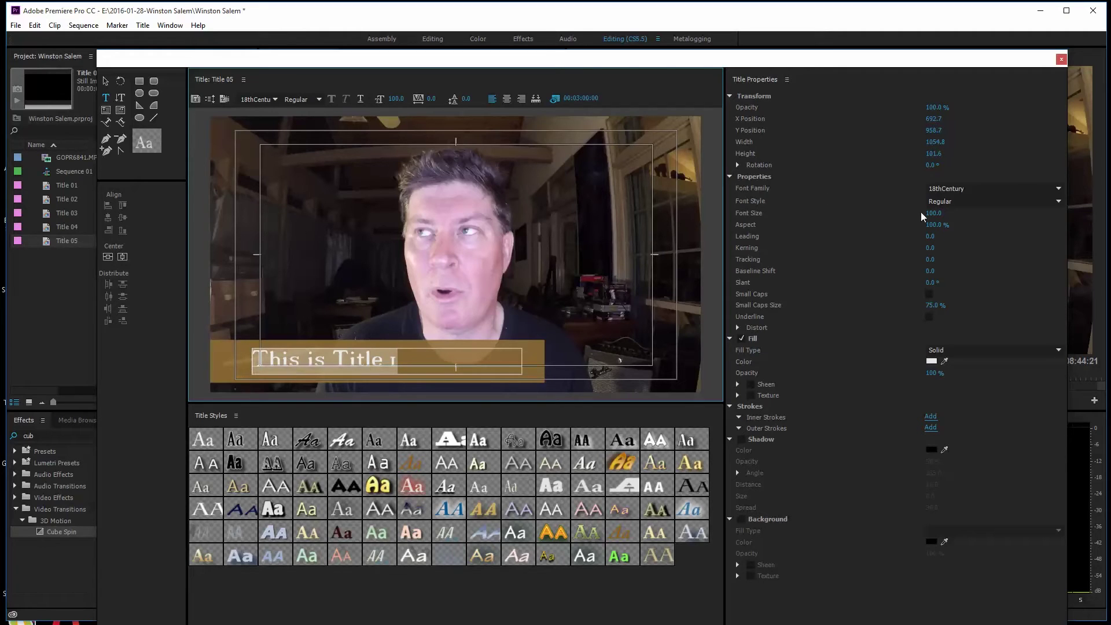
{"action": "left_click", "coordinate": [1050, 188]}
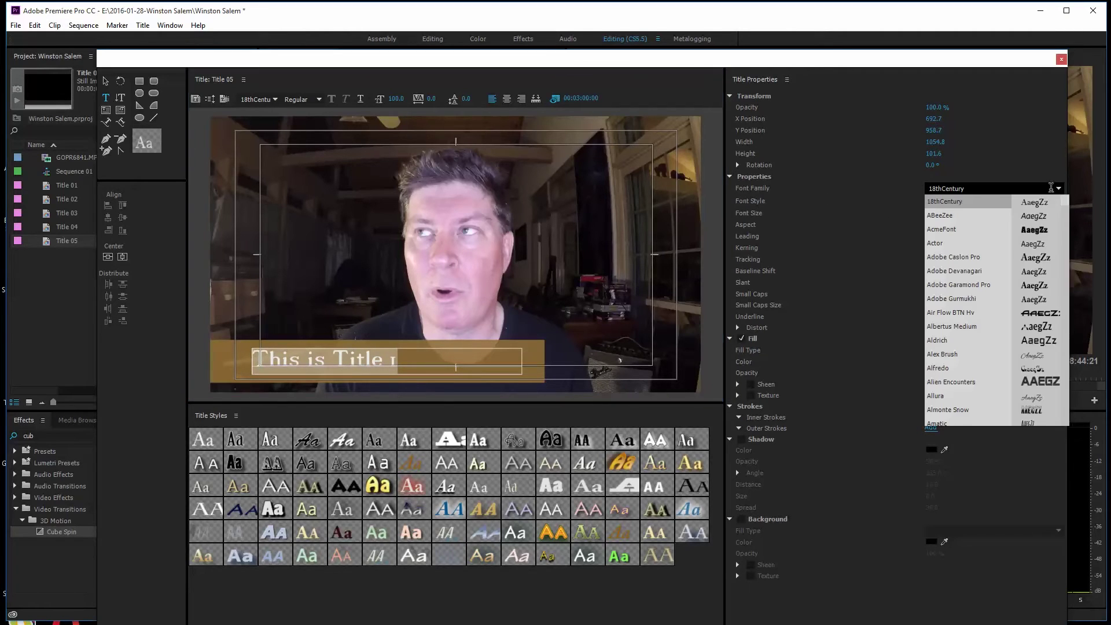
{"action": "left_click", "coordinate": [958, 284]}
{"action": "type", "text": "Myriad Pro"}
{"action": "key", "text": "Tab"}
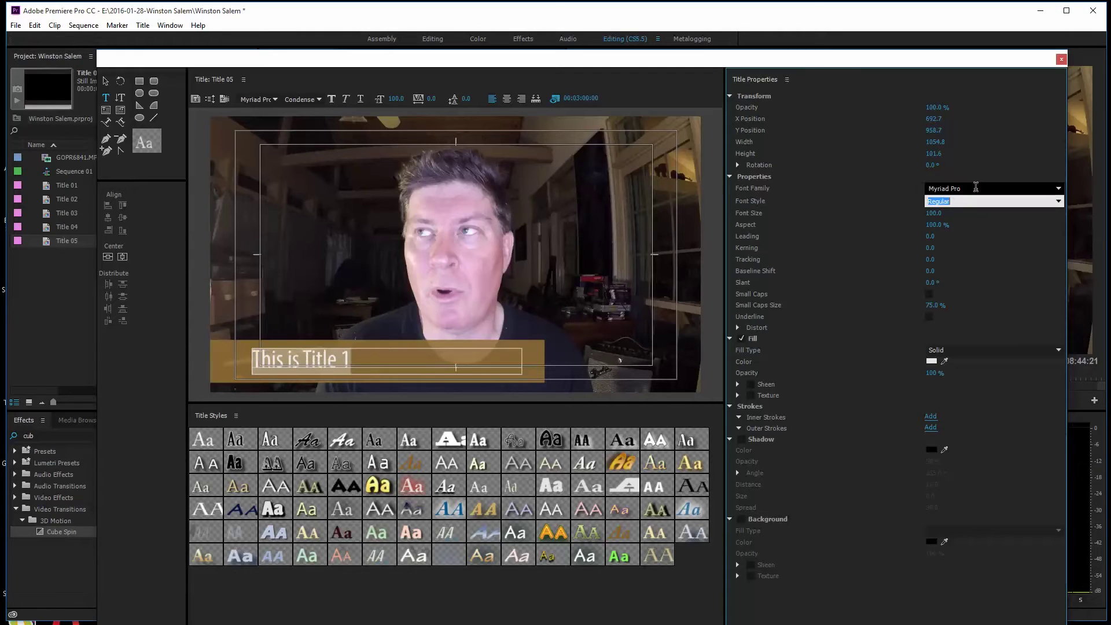
{"action": "left_click", "coordinate": [1060, 207]}
{"action": "left_click", "coordinate": [938, 316]}
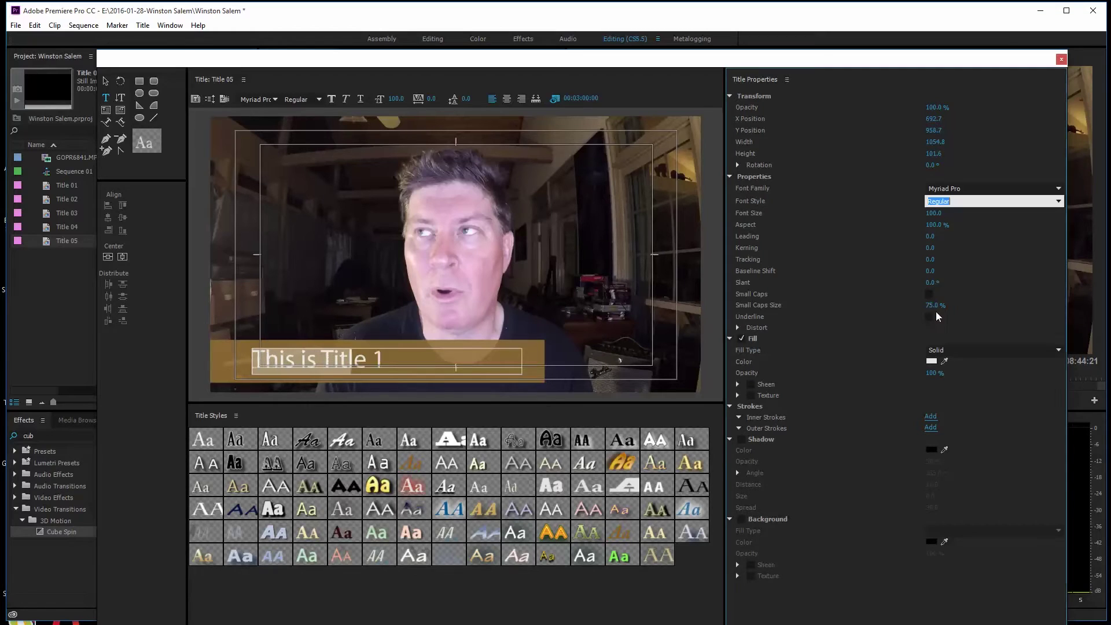
{"action": "left_click", "coordinate": [390, 371]}
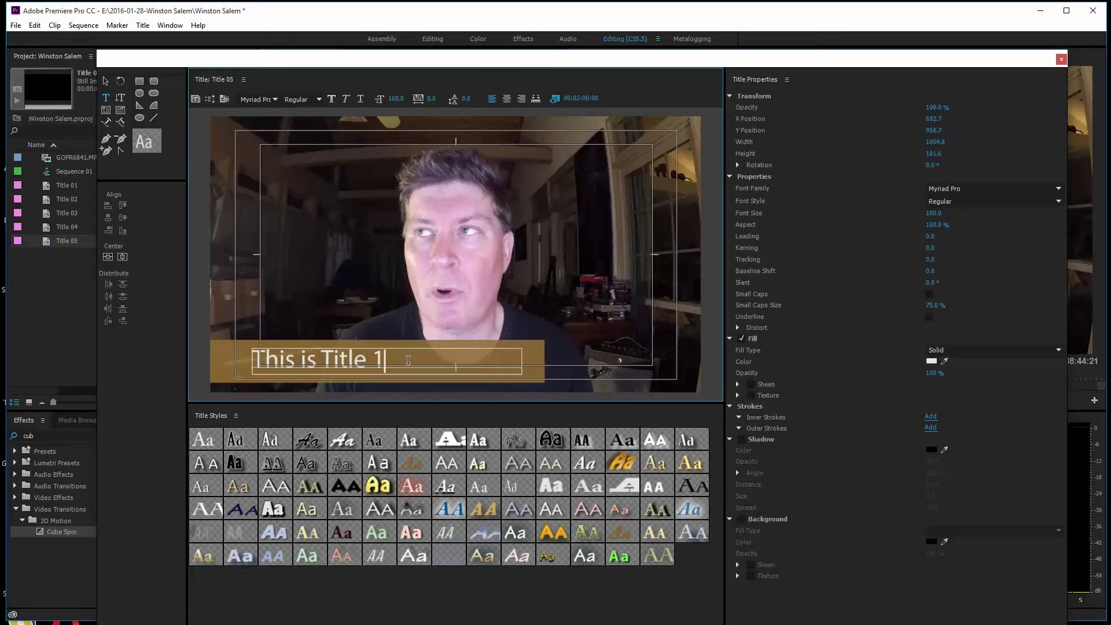
{"action": "key", "text": "ctrl+s"}
Create Title 06 based on the current title, change its text to "This is Title 2", and save the project.
{"action": "left_click", "coordinate": [196, 100]}
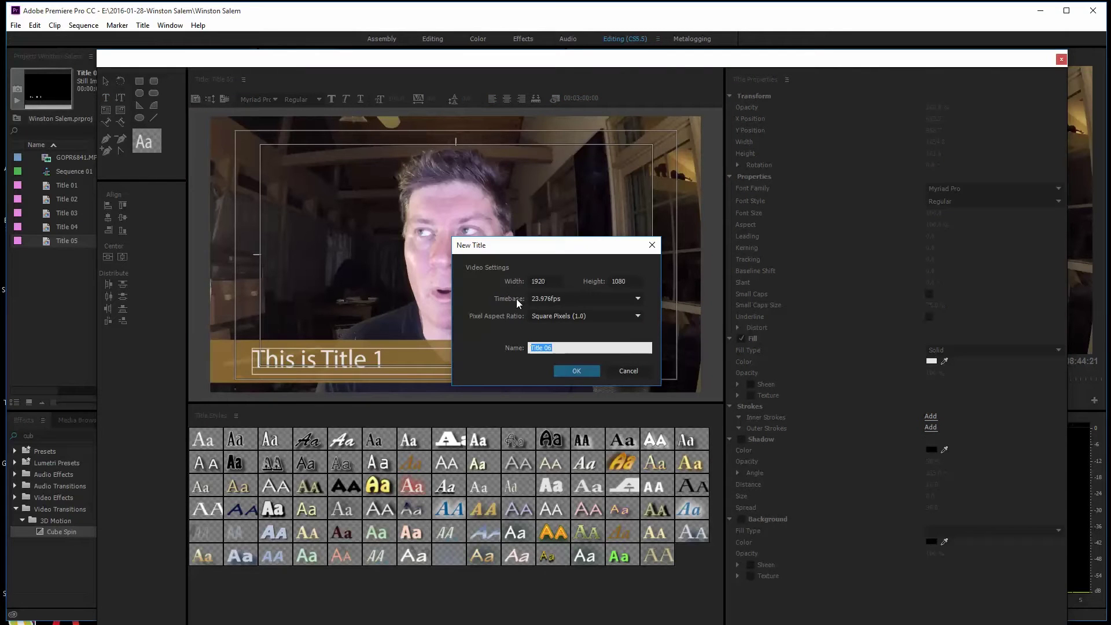
{"action": "left_click", "coordinate": [576, 371]}
{"action": "double_click", "coordinate": [377, 362]}
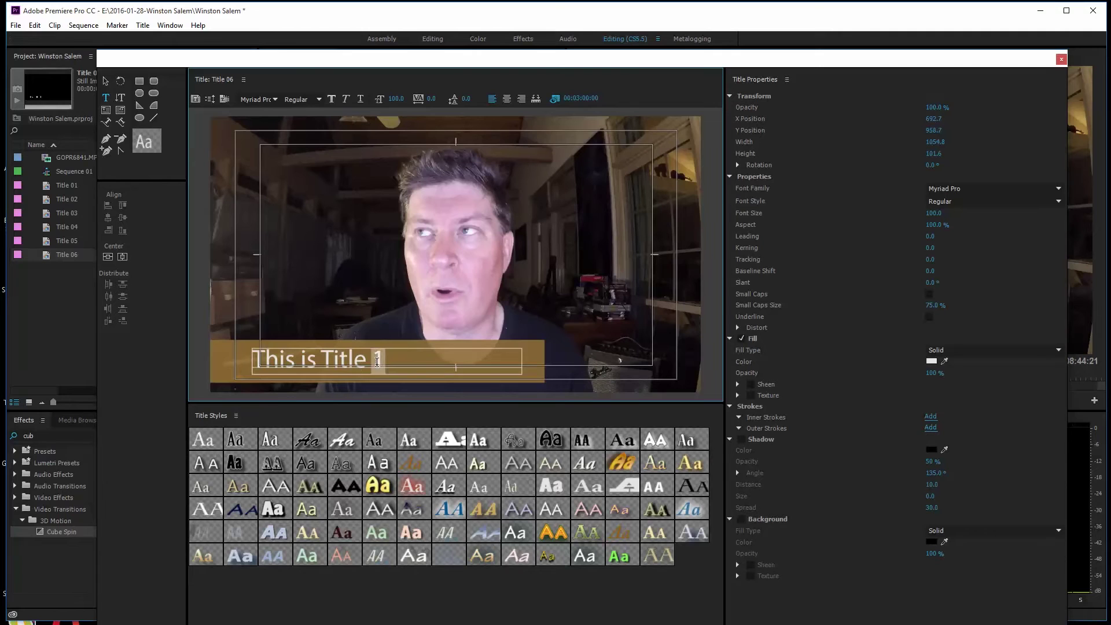
{"action": "type", "text": "2"}
{"action": "key", "text": "ctrl+s"}
Create Title 07 based on the current title, change its text to "This is last title", and save the project.
{"action": "left_click", "coordinate": [195, 99]}
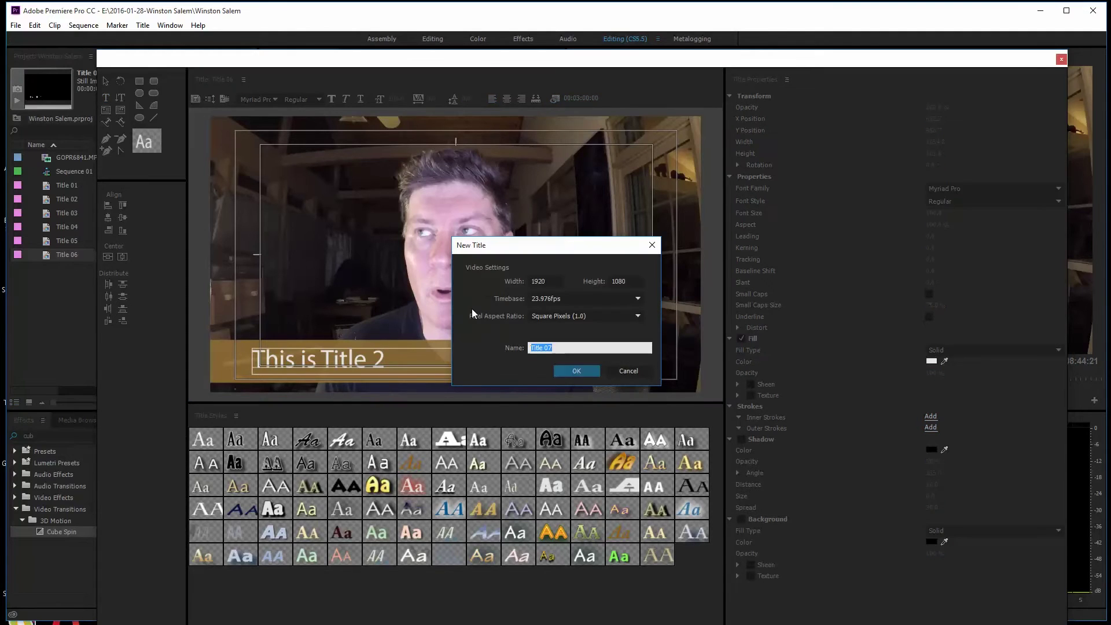
{"action": "left_click", "coordinate": [574, 371]}
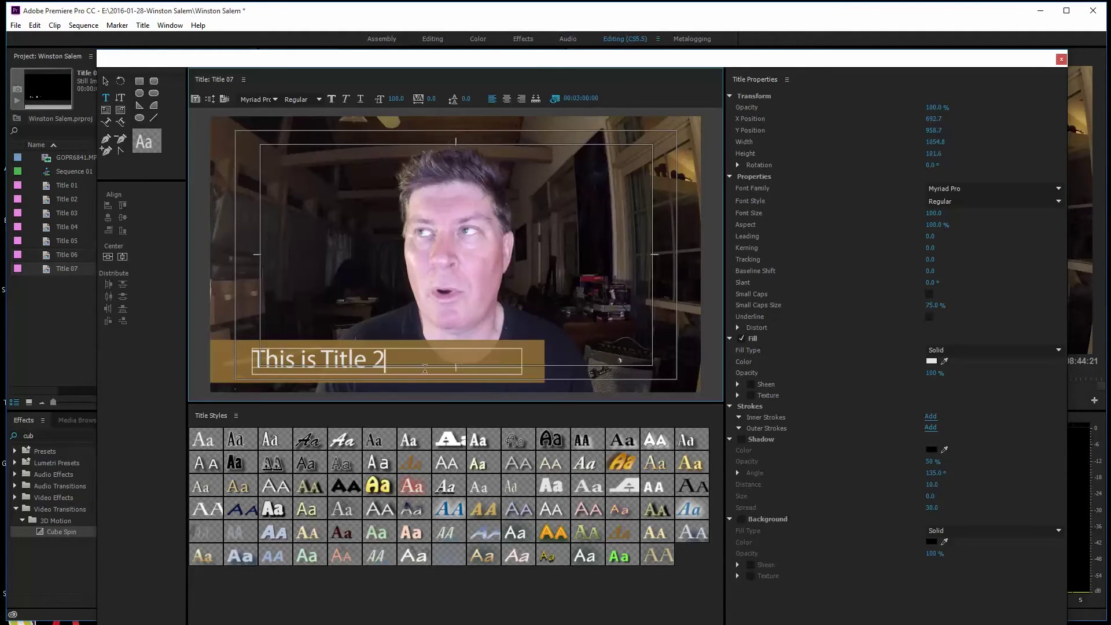
{"action": "key", "text": "ctrl+a"}
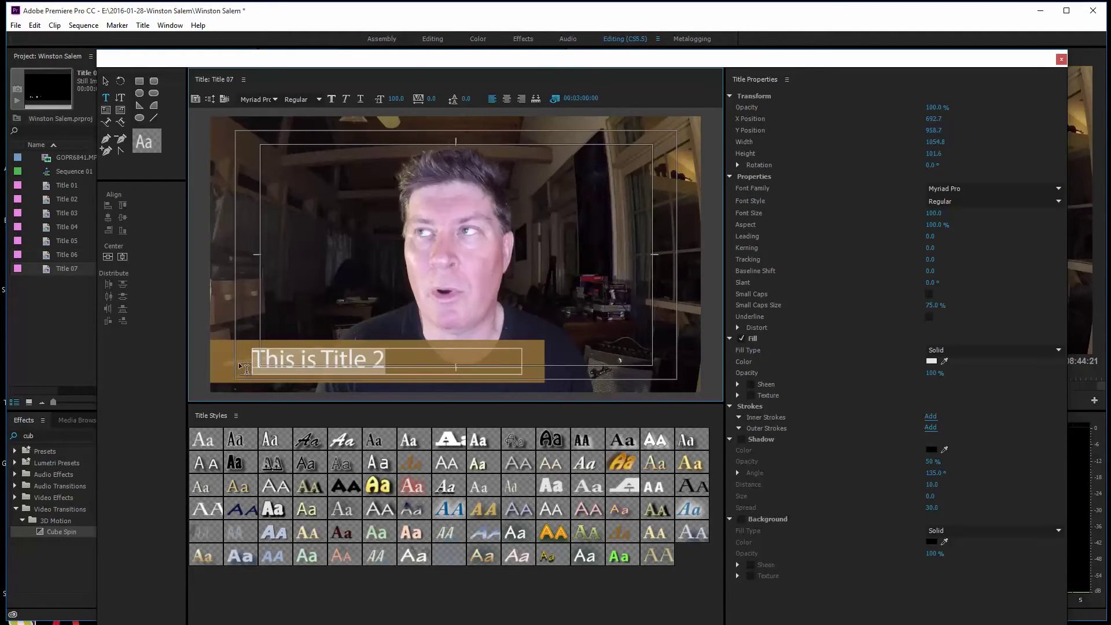
{"action": "type", "text": "This is last "}
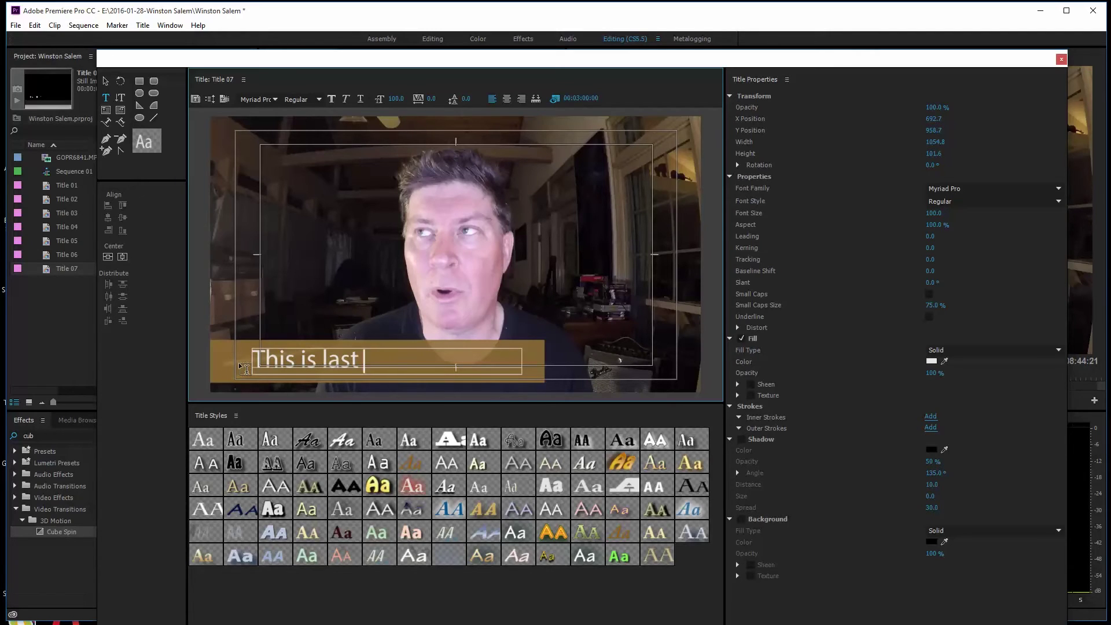
{"action": "type", "text": "title"}
{"action": "key", "text": "ctrl+s"}
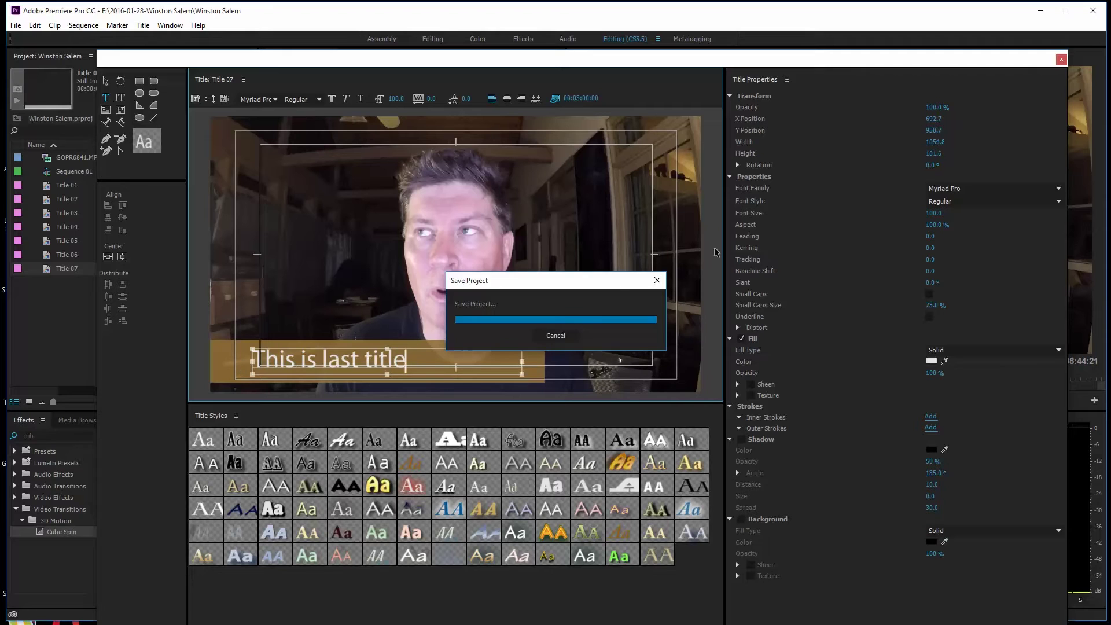
Place Title 05, Title 06 and Title 07 in sequence on track V3 above Title 04, and extend Title 04 to match their end.
{"action": "left_click", "coordinate": [1060, 59]}
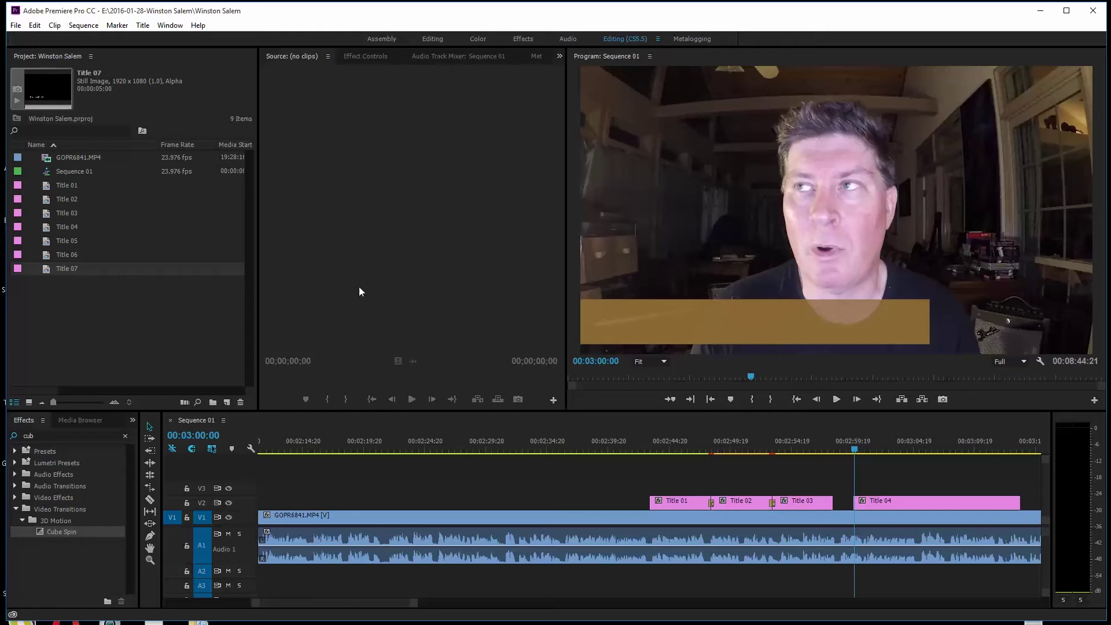
{"action": "left_click", "coordinate": [68, 238]}
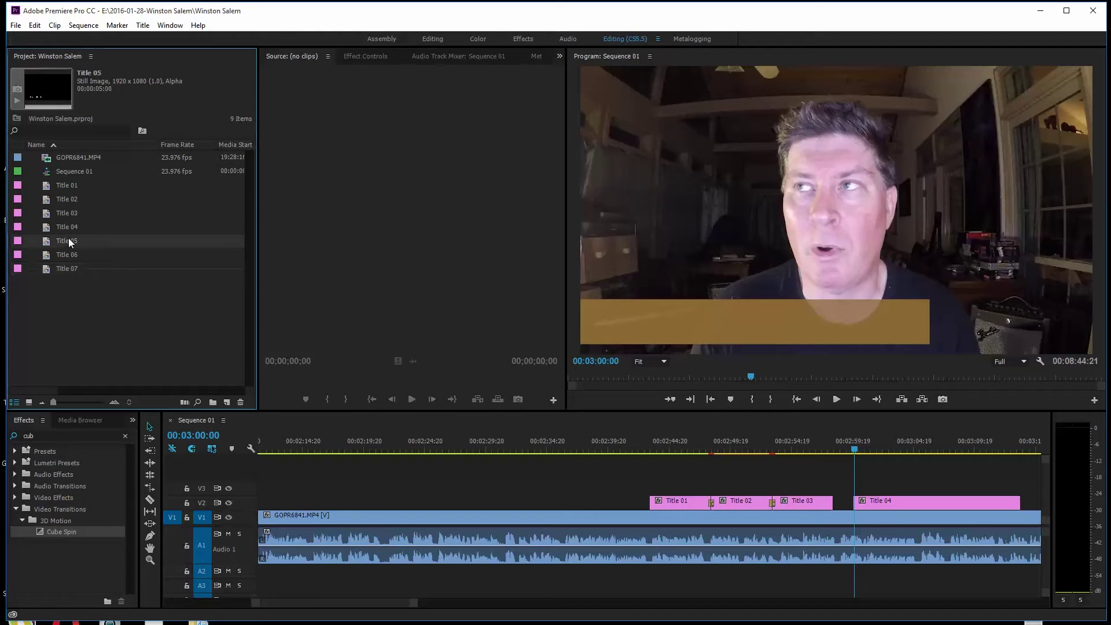
{"action": "left_click", "coordinate": [72, 269], "text": "shift"}
{"action": "left_click_drag", "start_coordinate": [58, 249], "coordinate": [952, 490]}
{"action": "left_click_drag", "start_coordinate": [1019, 500], "coordinate": [1035, 501]}
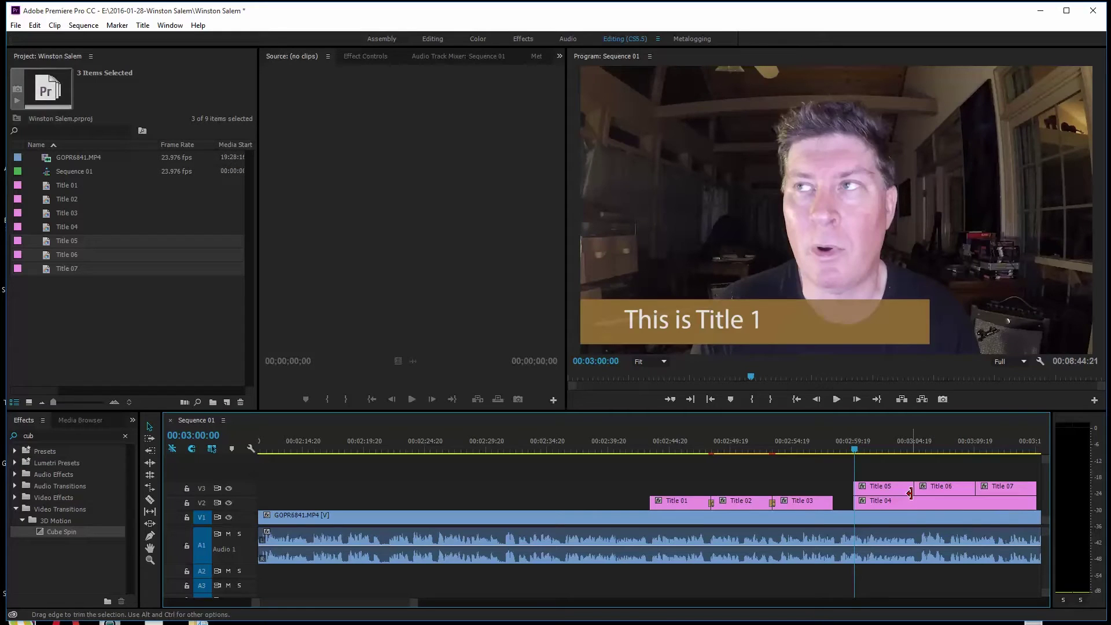
Scrub through the text titles on track V3 to check them over the background bar.
{"action": "left_click_drag", "start_coordinate": [1019, 476], "coordinate": [959, 488]}
{"action": "left_click", "coordinate": [904, 449]}
{"action": "left_click_drag", "start_coordinate": [906, 449], "coordinate": [904, 449]}
{"action": "left_click_drag", "start_coordinate": [994, 485], "coordinate": [953, 490]}
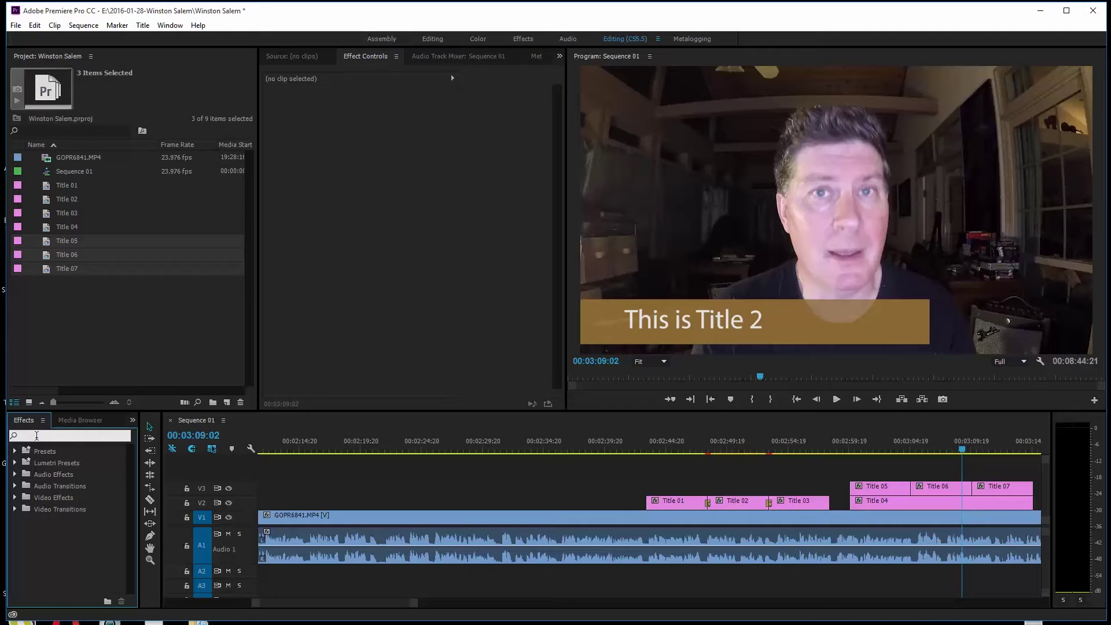
Search the effects for "slide", apply the Push transition between Title 05 and Title 06, and play across it.
{"action": "left_click", "coordinate": [37, 435]}
{"action": "type", "text": "slide"}
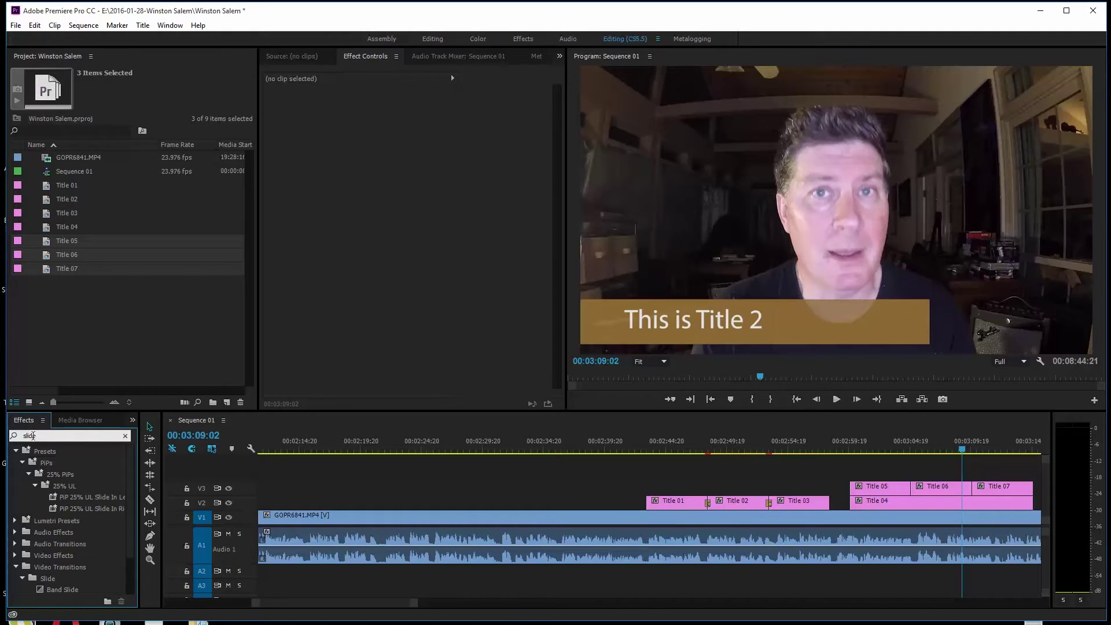
{"action": "left_click_drag", "start_coordinate": [131, 543], "coordinate": [129, 584]}
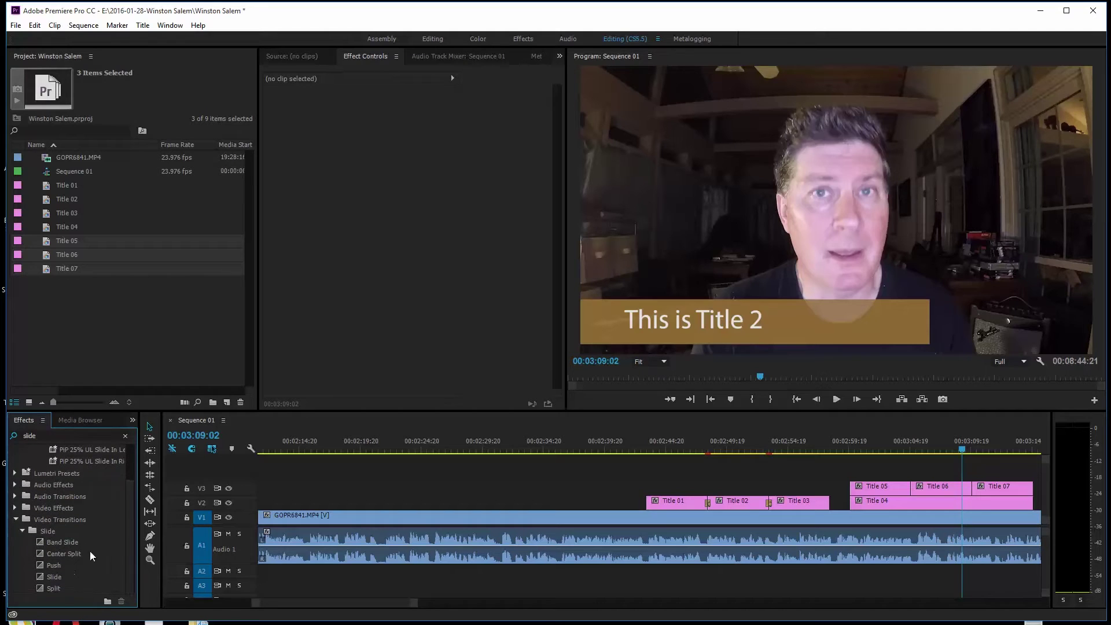
{"action": "left_click_drag", "start_coordinate": [40, 563], "coordinate": [914, 491]}
{"action": "left_click_drag", "start_coordinate": [963, 449], "coordinate": [902, 469]}
{"action": "key", "text": "space"}
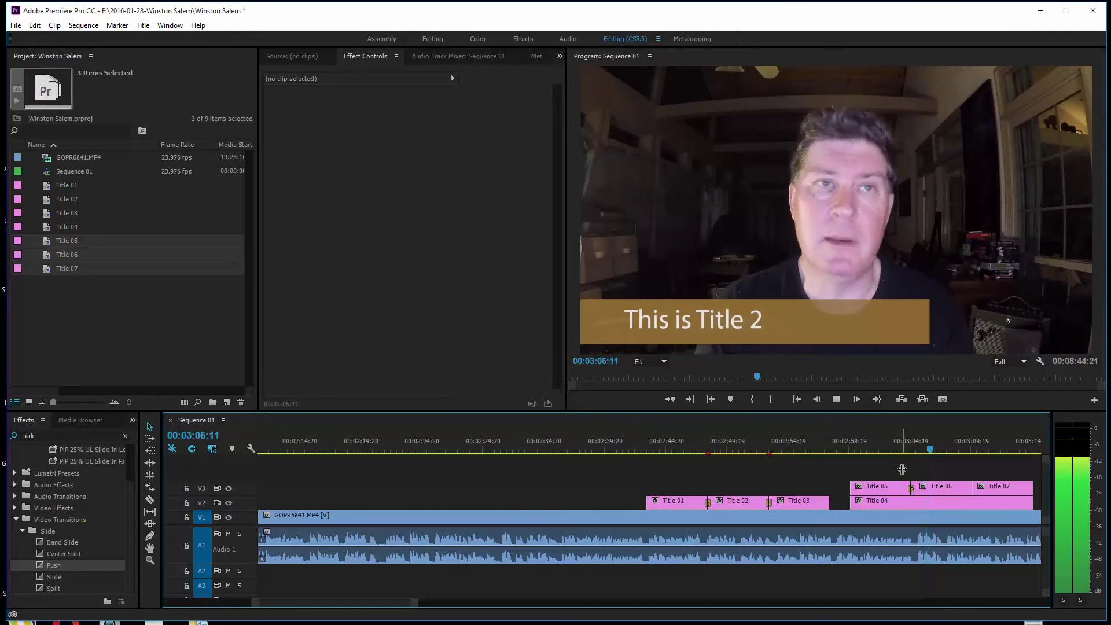
{"action": "key", "text": "space"}
Apply the Push transition between Title 06 and Title 07 on V3, and play and scrub across the cut.
{"action": "left_click_drag", "start_coordinate": [40, 564], "coordinate": [972, 487]}
{"action": "key", "text": "space"}
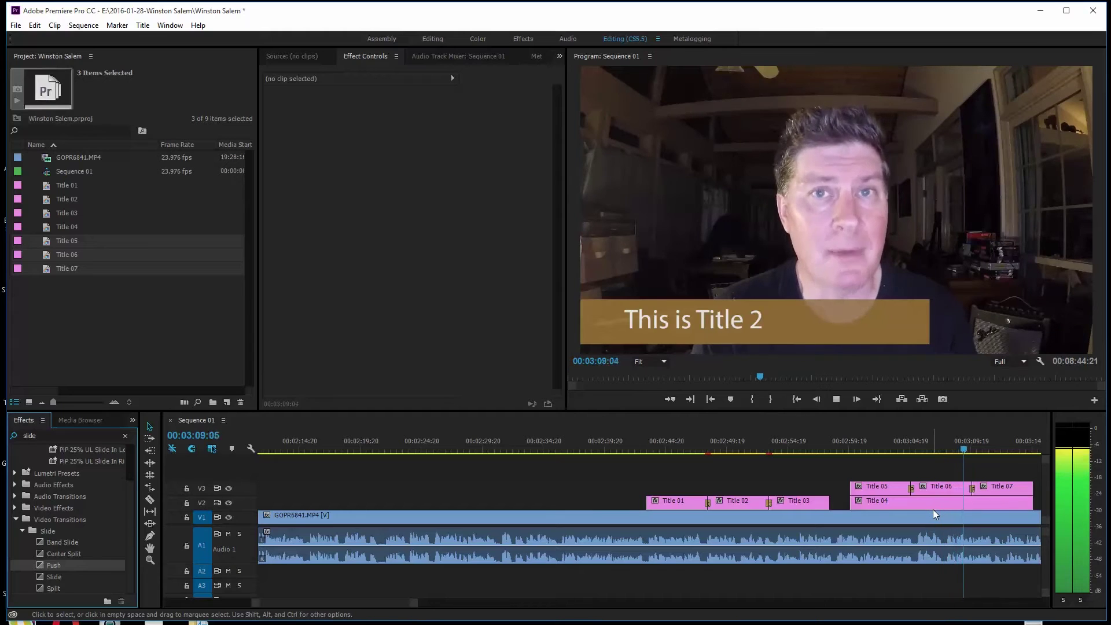
{"action": "key", "text": "space"}
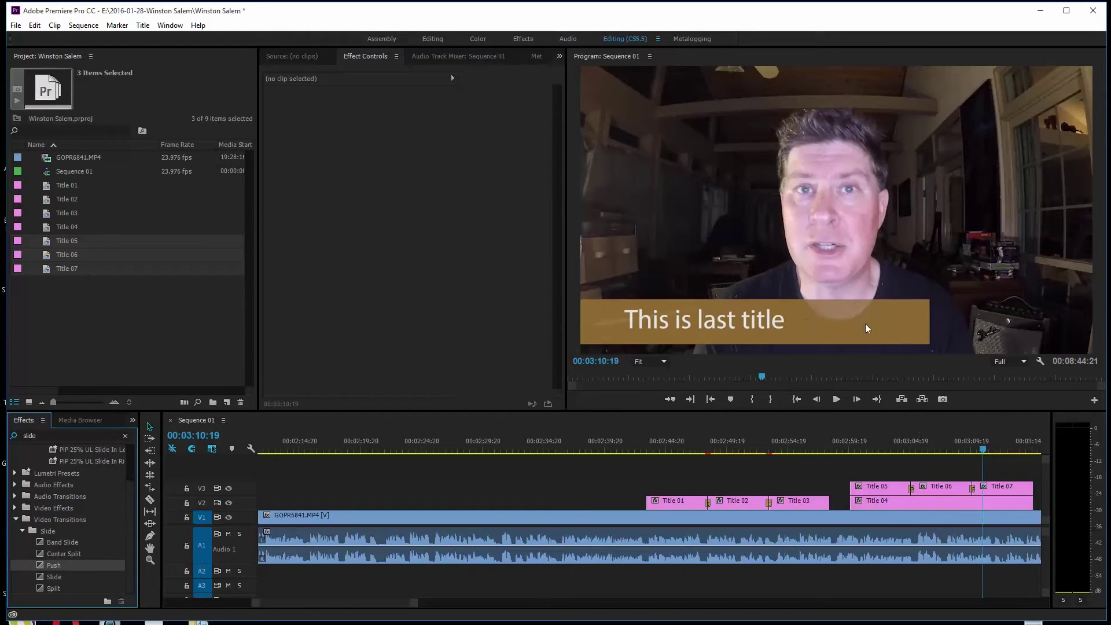
{"action": "left_click", "coordinate": [972, 452]}
{"action": "left_click_drag", "start_coordinate": [971, 452], "coordinate": [971, 455]}
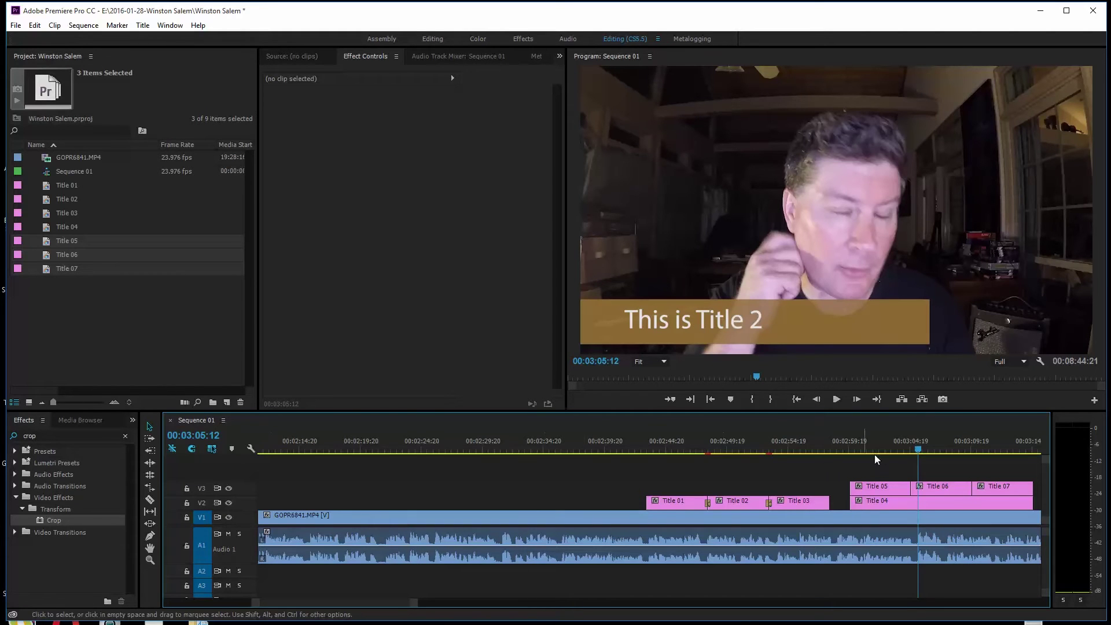
Delete the transitions between Title 01 and Title 02 and between Title 02 and Title 03 on track V2.
{"action": "left_click_drag", "start_coordinate": [920, 444], "coordinate": [697, 481]}
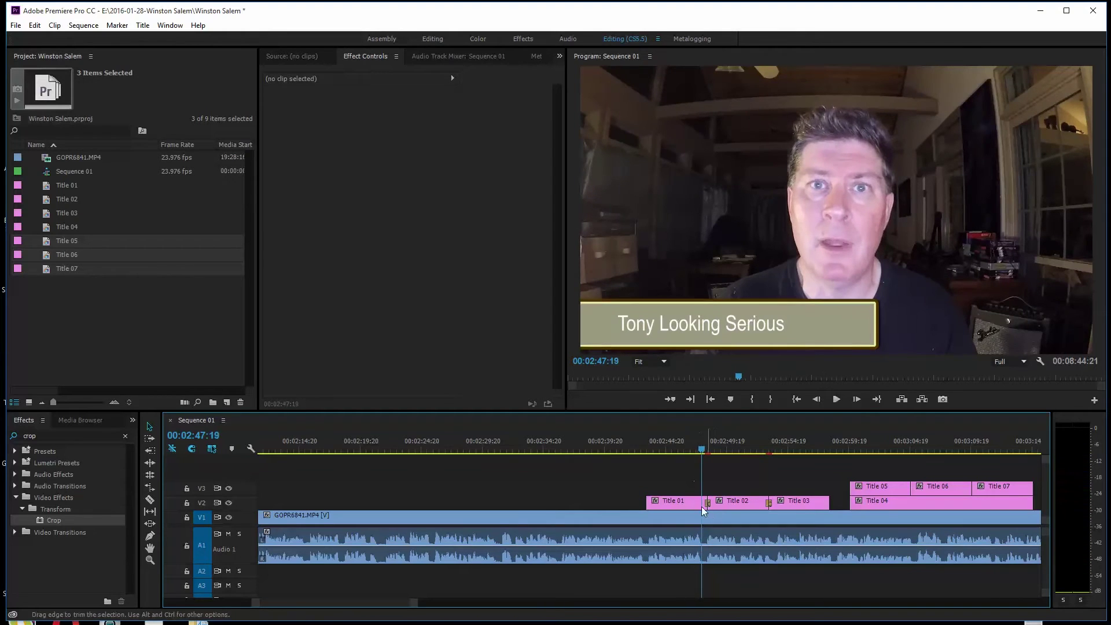
{"action": "left_click", "coordinate": [707, 503]}
{"action": "key", "text": "Delete"}
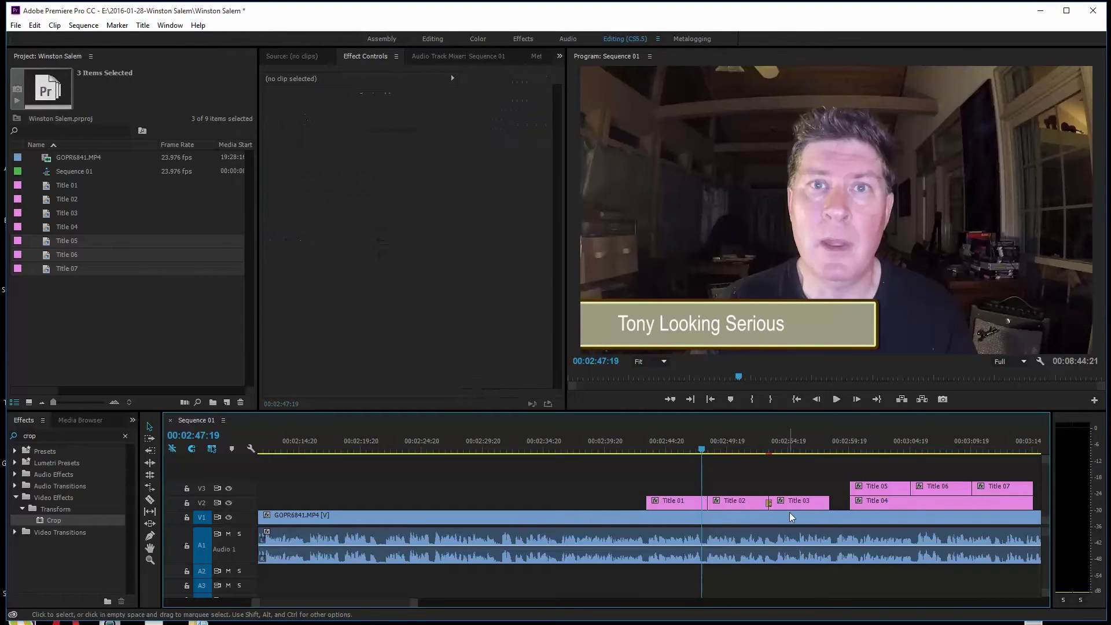
{"action": "left_click", "coordinate": [769, 502]}
{"action": "key", "text": "Delete"}
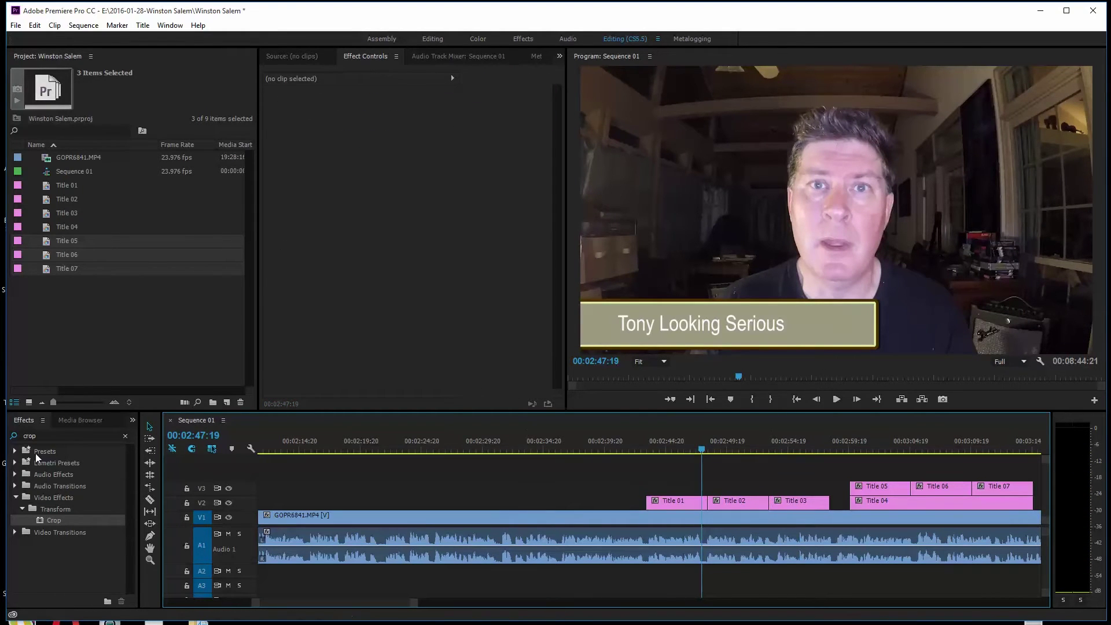
Search the effects for "cross", apply Cross Zoom between Title 01 and Title 02, and play across the transition.
{"action": "left_click", "coordinate": [44, 434]}
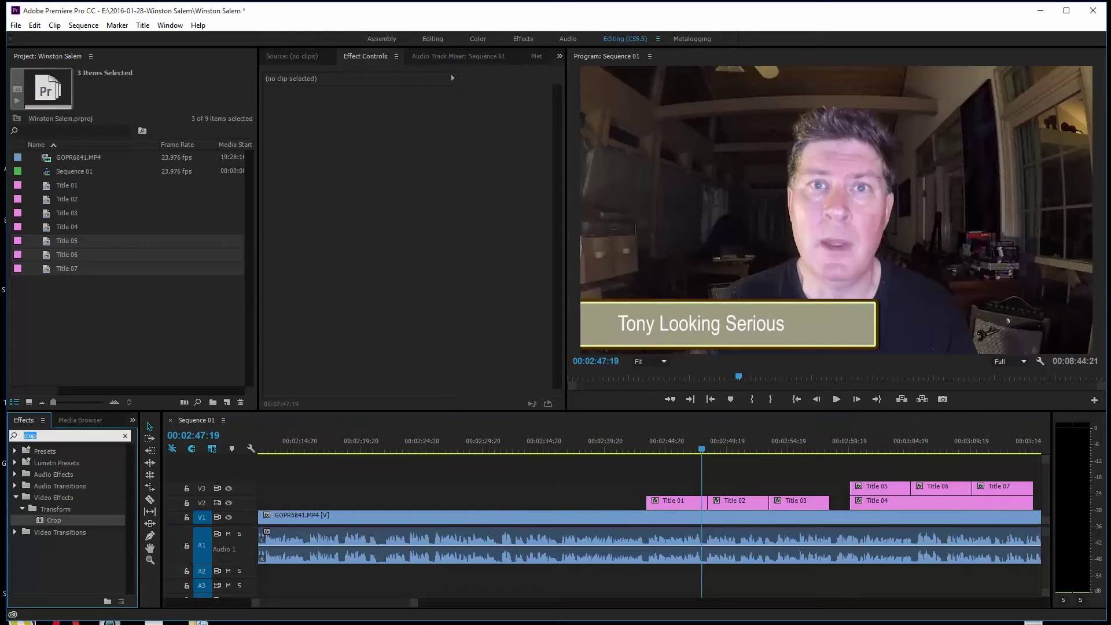
{"action": "type", "text": "cross"}
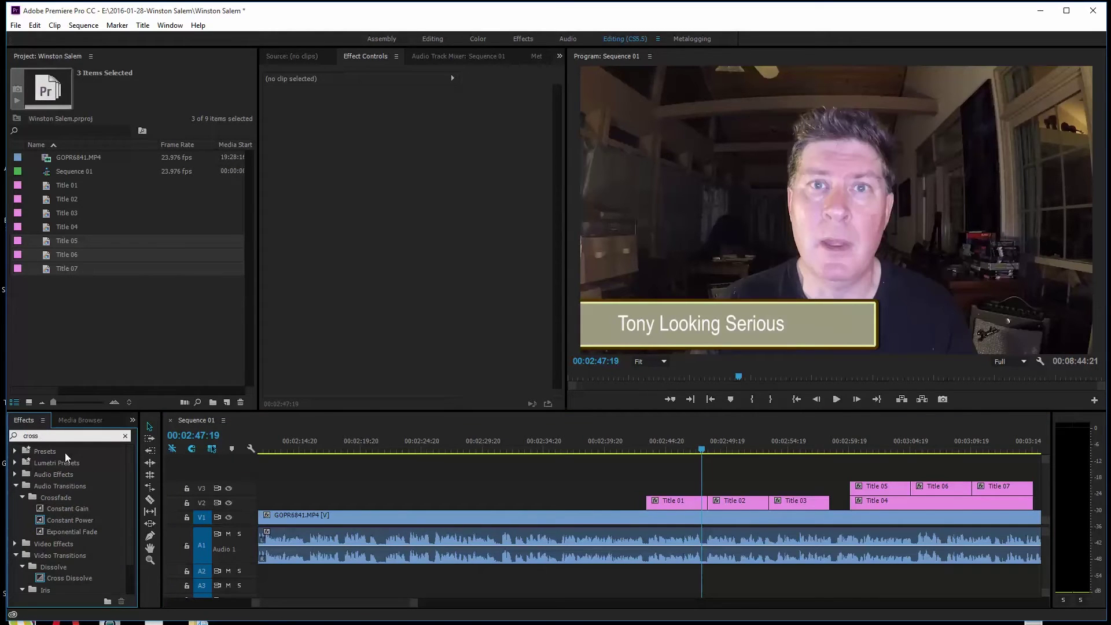
{"action": "scroll", "coordinate": [121, 561], "scroll_direction": "down", "scroll_amount": 2}
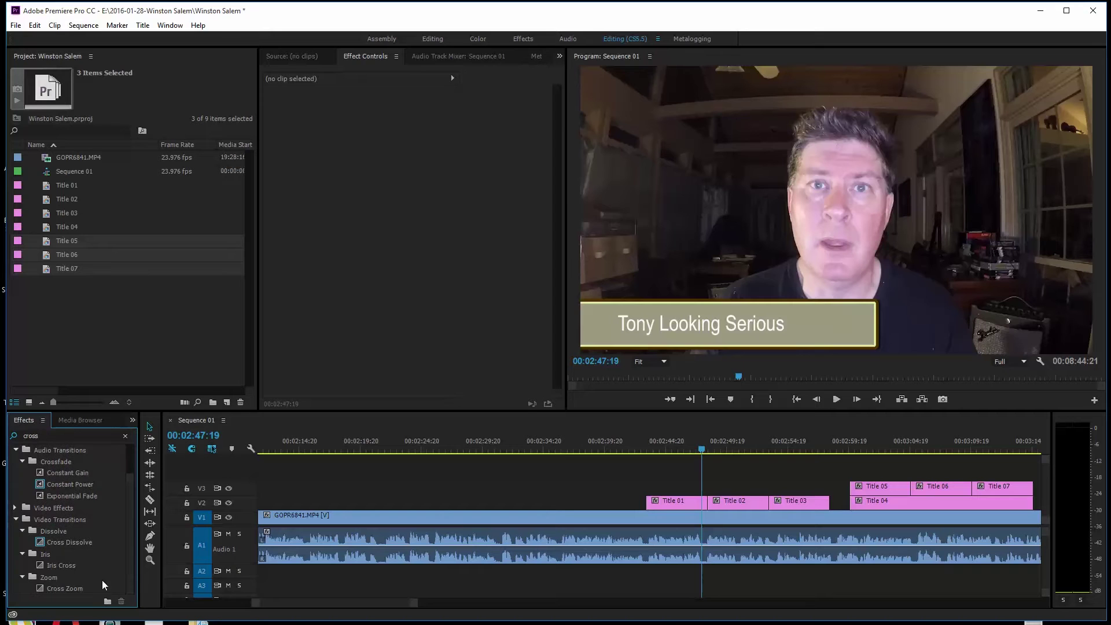
{"action": "mouse_move", "coordinate": [40, 587]}
{"action": "left_mouse_down"}
{"action": "mouse_move", "coordinate": [528, 540]}
{"action": "mouse_move", "coordinate": [707, 501]}
{"action": "left_mouse_up"}
{"action": "key", "text": "space"}
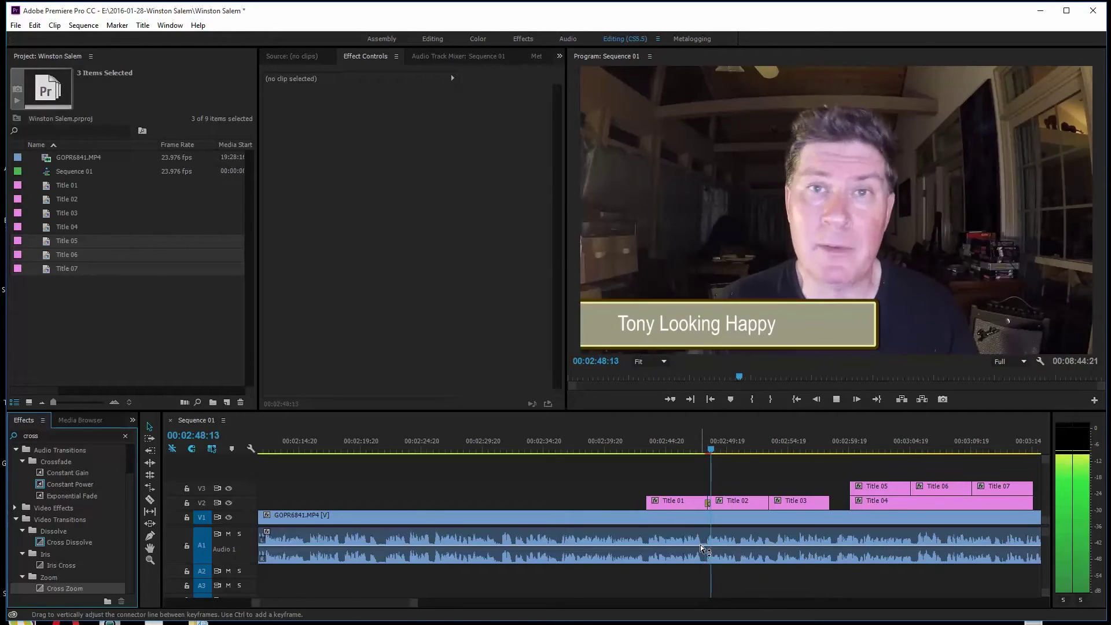
{"action": "key", "text": "space"}
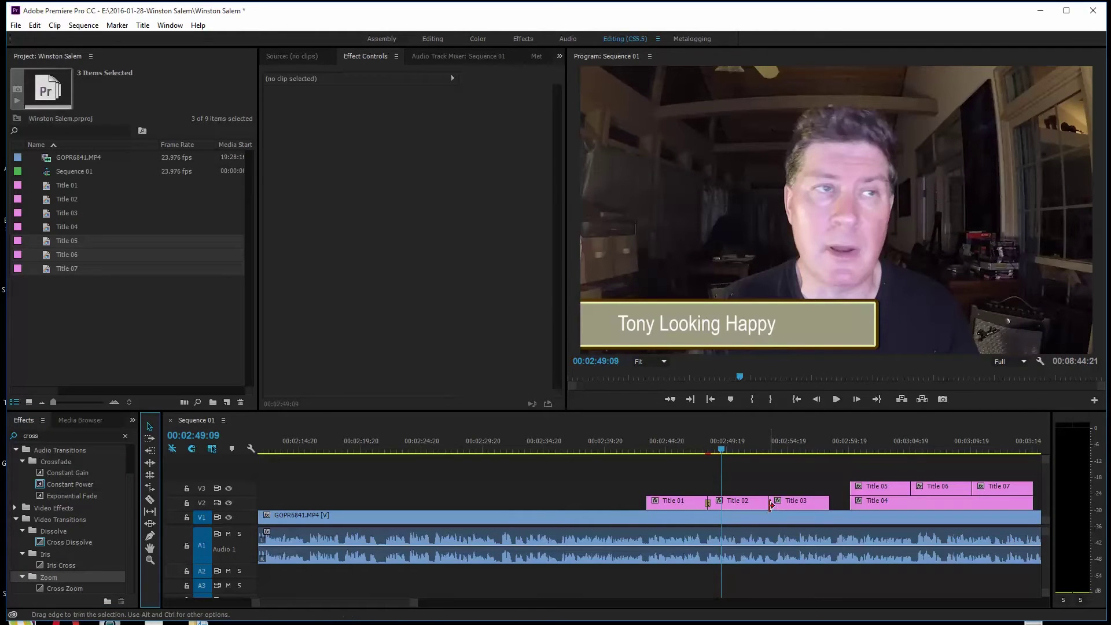
Apply the Cross Zoom transition at the cut between Title 02 and Title 03.
{"action": "left_click", "coordinate": [723, 564]}
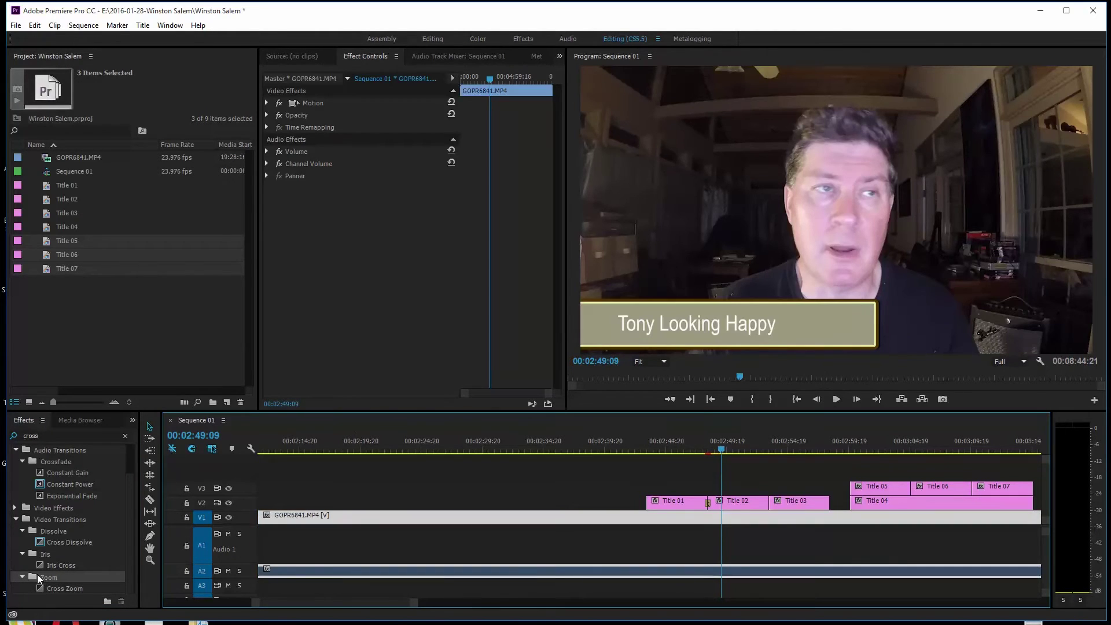
{"action": "left_click", "coordinate": [43, 588]}
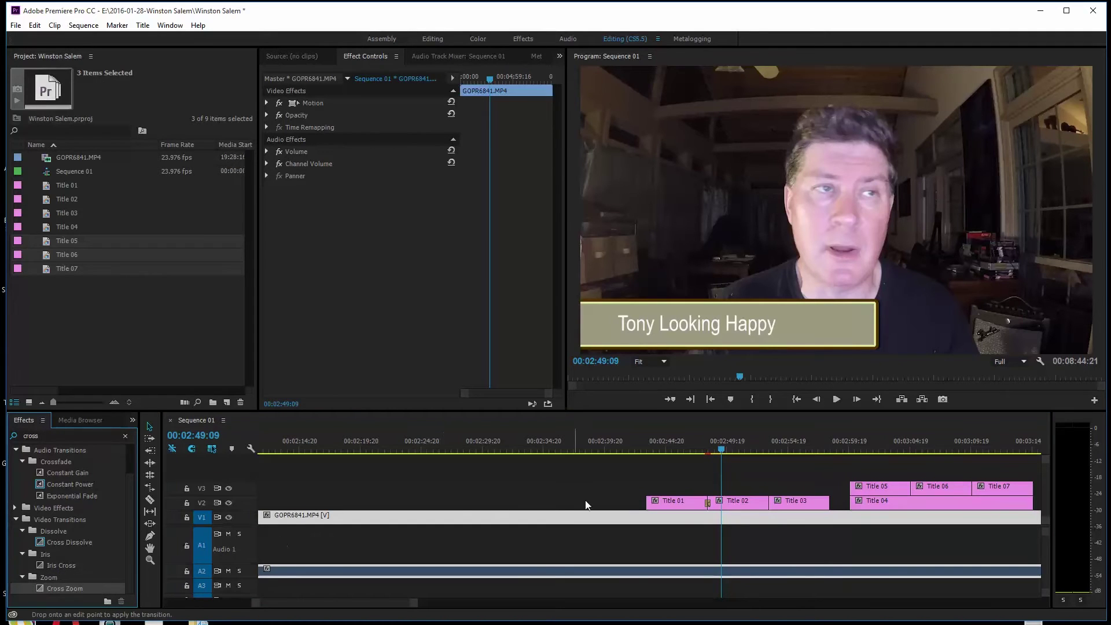
{"action": "left_click_drag", "start_coordinate": [760, 504], "coordinate": [768, 502]}
Apply the default transition to the start of Title 01 and play through the three titles on track V2.
{"action": "left_click", "coordinate": [649, 449]}
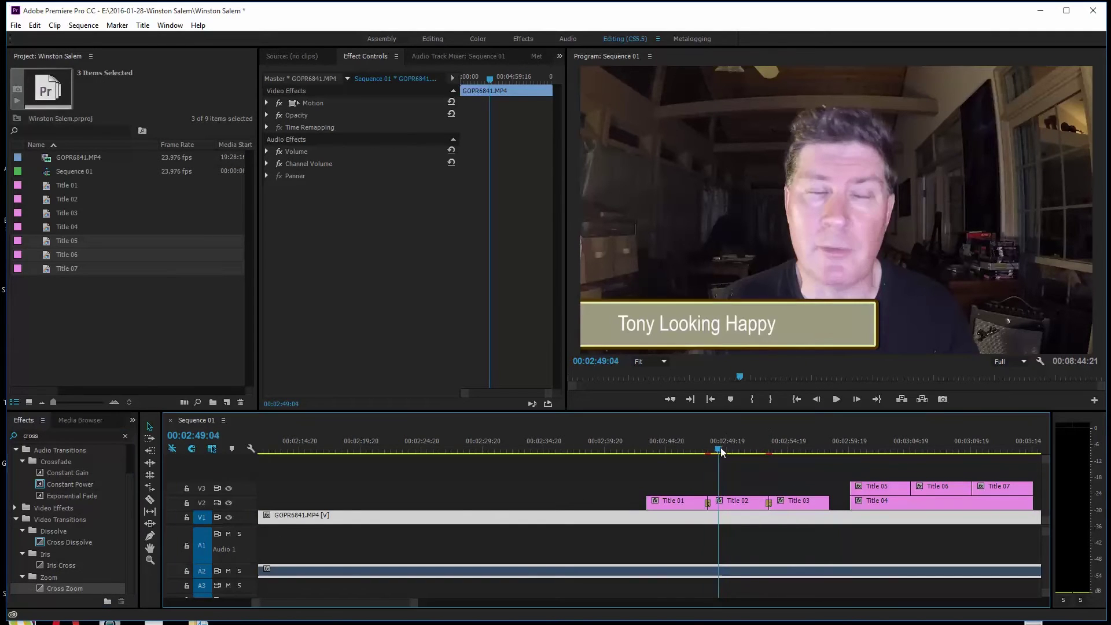
{"action": "left_click", "coordinate": [639, 449]}
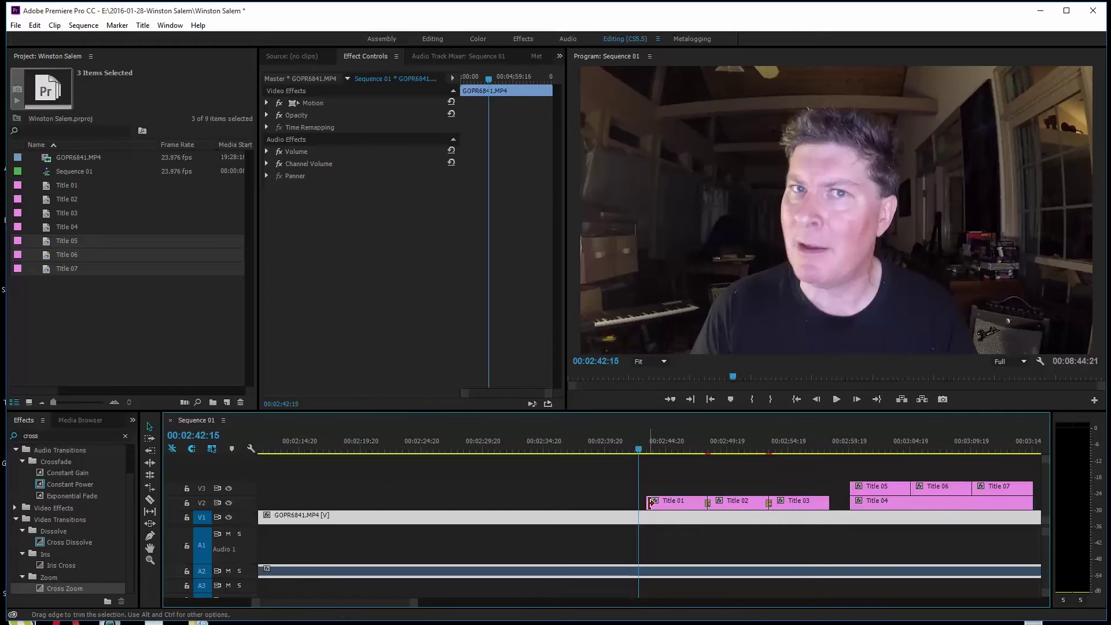
{"action": "right_click", "coordinate": [648, 502]}
{"action": "left_click", "coordinate": [707, 578]}
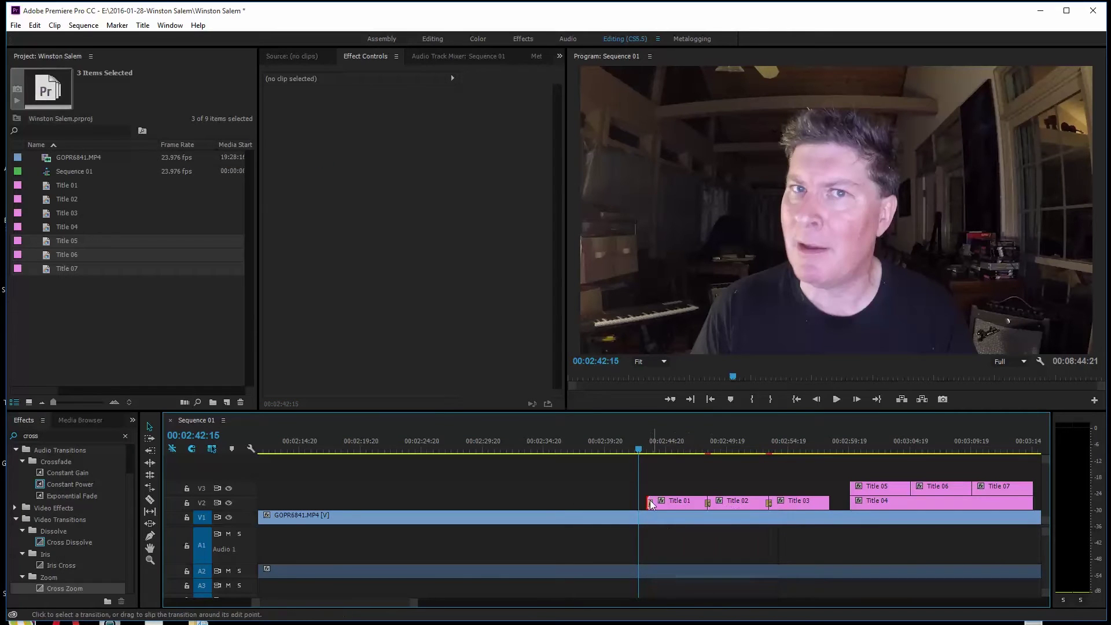
{"action": "key", "text": "space"}
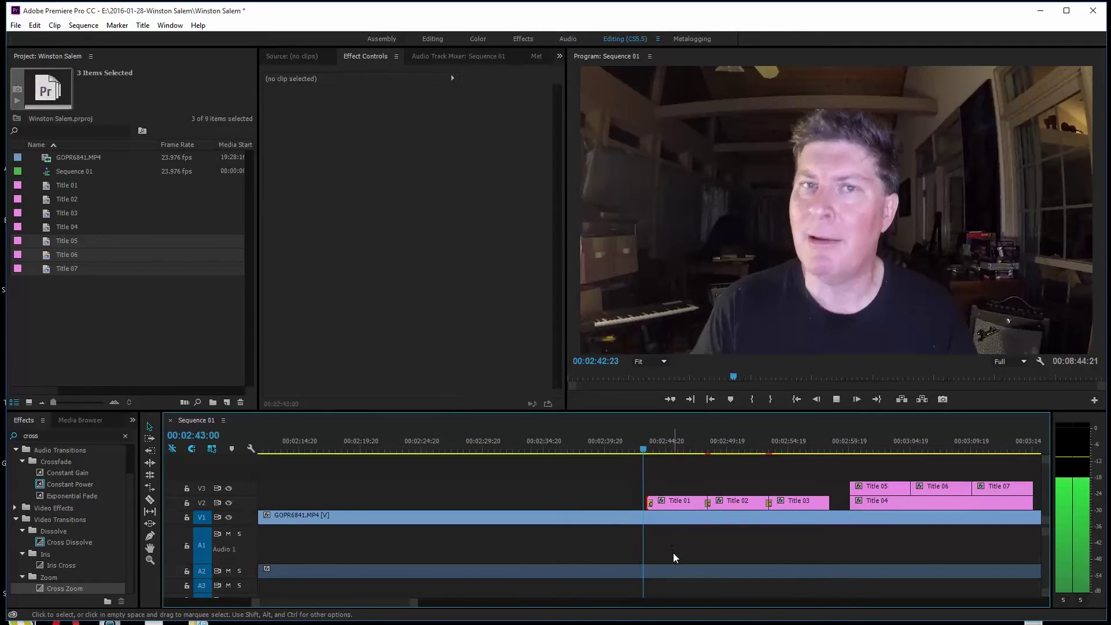
{"action": "key", "text": "space"}
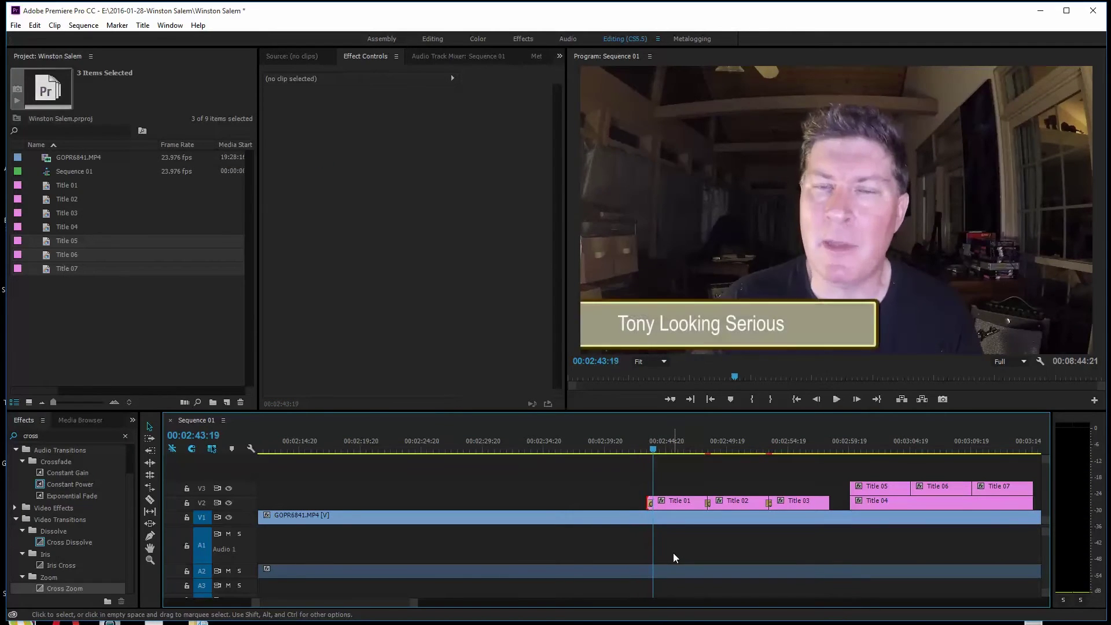
{"action": "left_click", "coordinate": [648, 453]}
{"action": "key", "text": "space"}
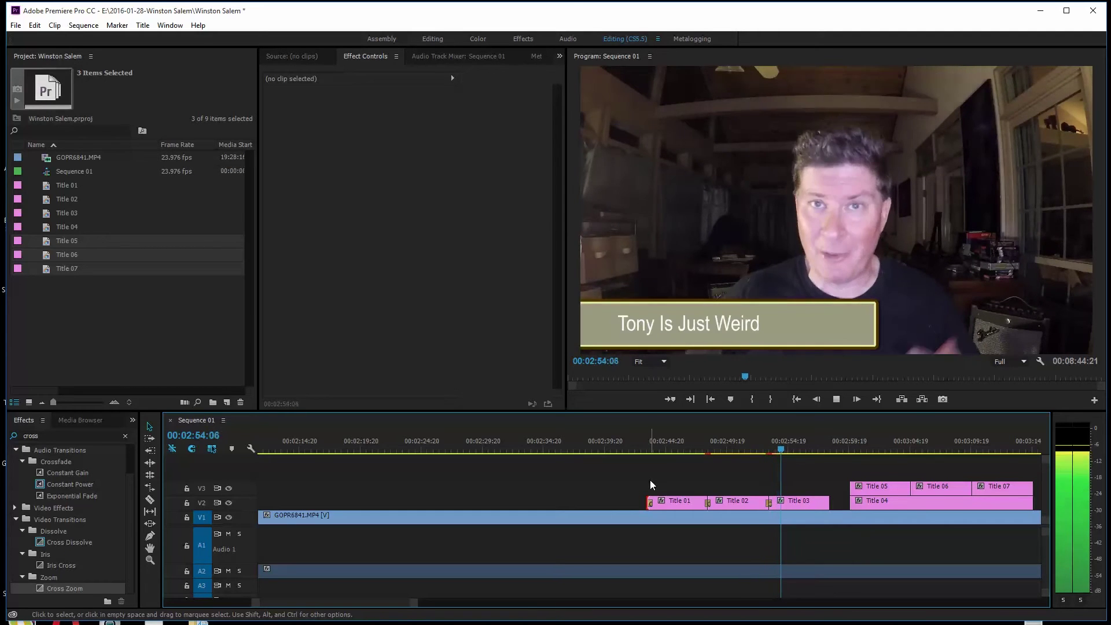
{"action": "key", "text": "space"}
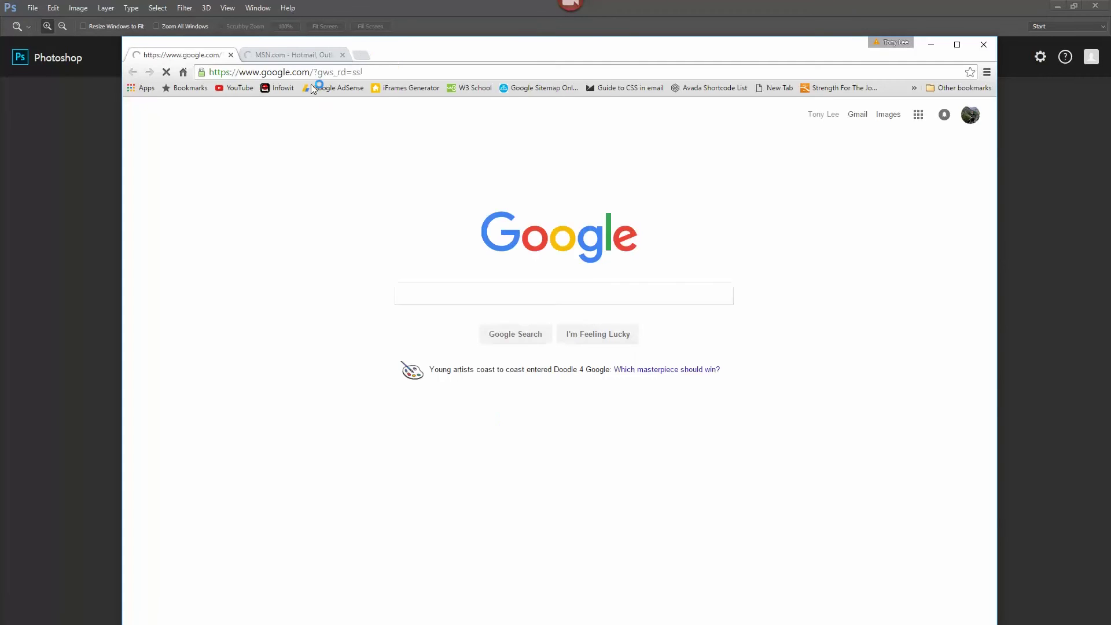
Open the wallpaperswide.com website in the browser.
{"action": "left_click_drag", "start_coordinate": [462, 52], "coordinate": [443, 35]}
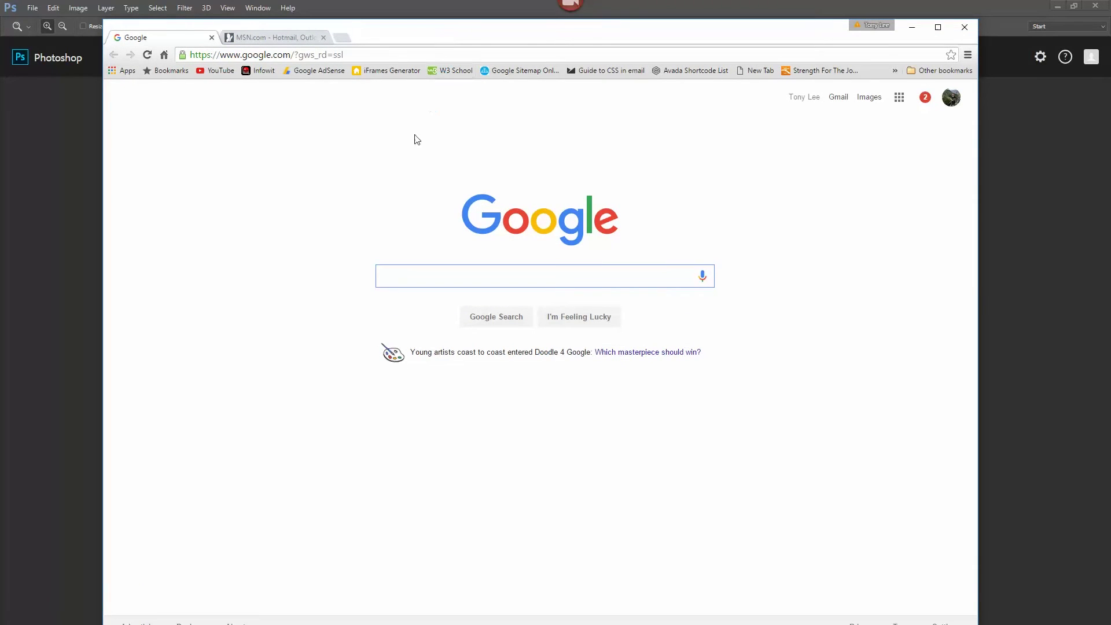
{"action": "left_click", "coordinate": [282, 56]}
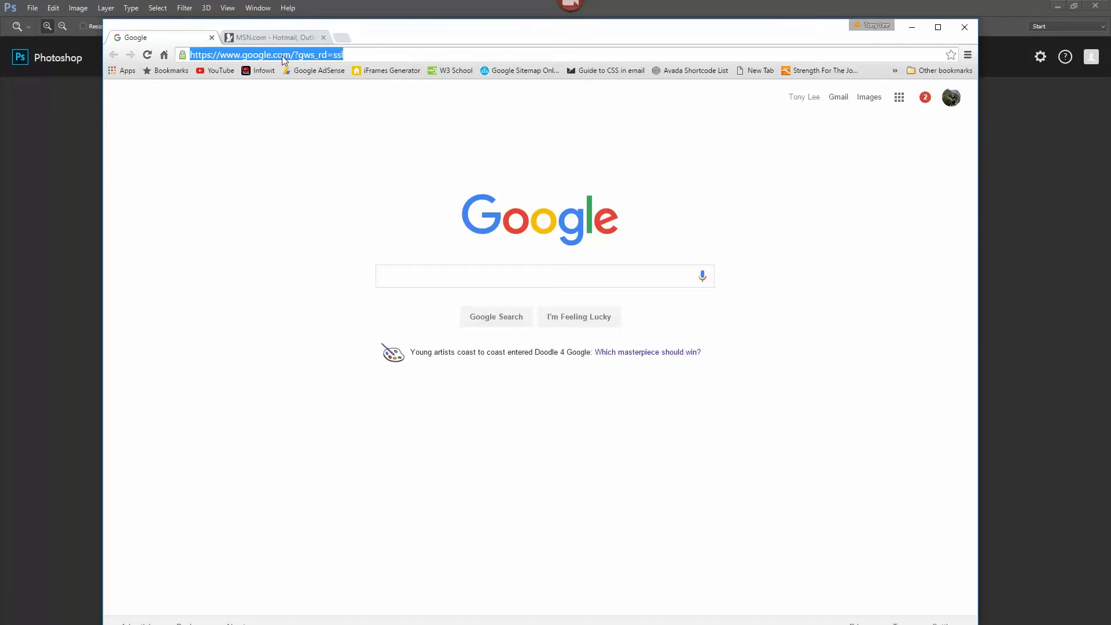
{"action": "type", "text": "wallpaperswide.com"}
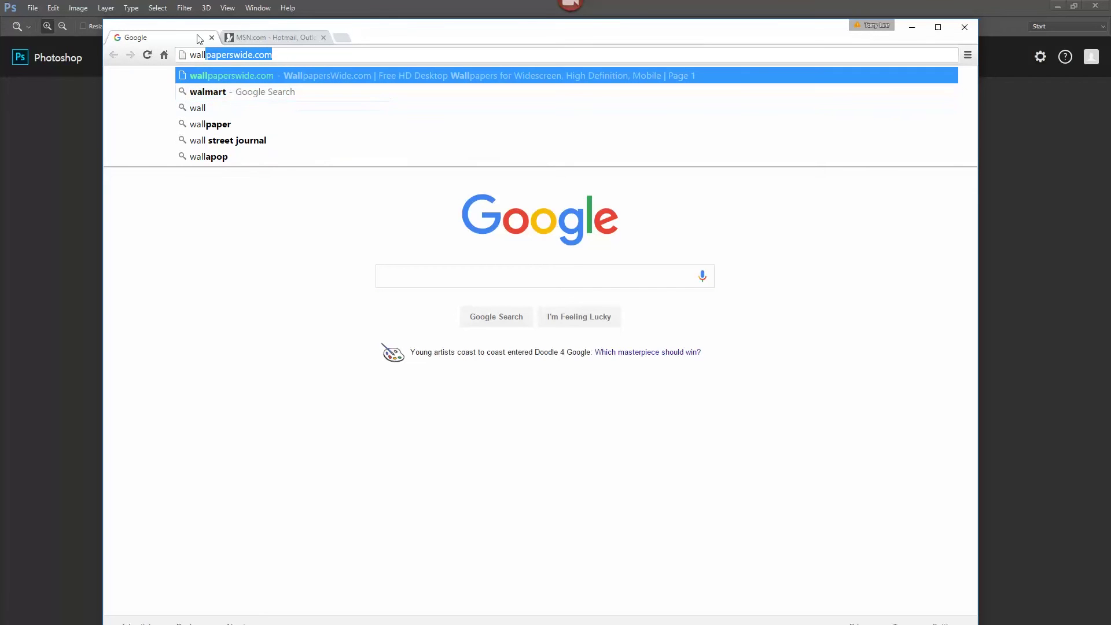
{"action": "key", "text": "End"}
{"action": "key", "text": "Return"}
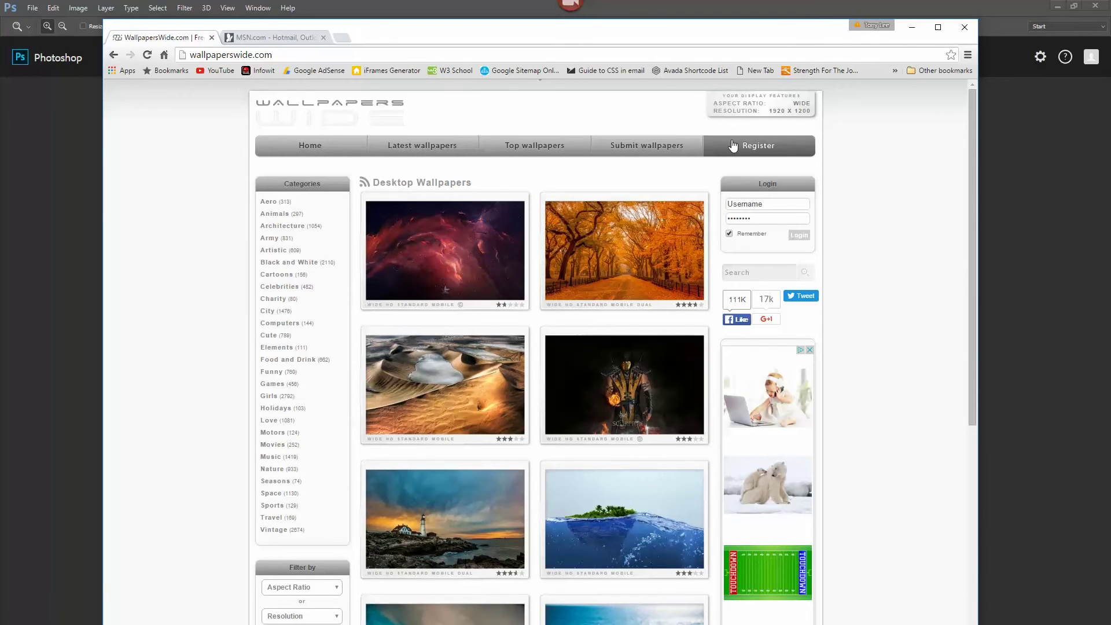
Look over the home page wallpapers and search the site for "background".
{"action": "scroll", "coordinate": [616, 347], "scroll_direction": "down", "scroll_amount": 5}
{"action": "scroll", "coordinate": [610, 336], "scroll_direction": "up", "scroll_amount": 3}
{"action": "scroll", "coordinate": [605, 328], "scroll_direction": "up", "scroll_amount": 2}
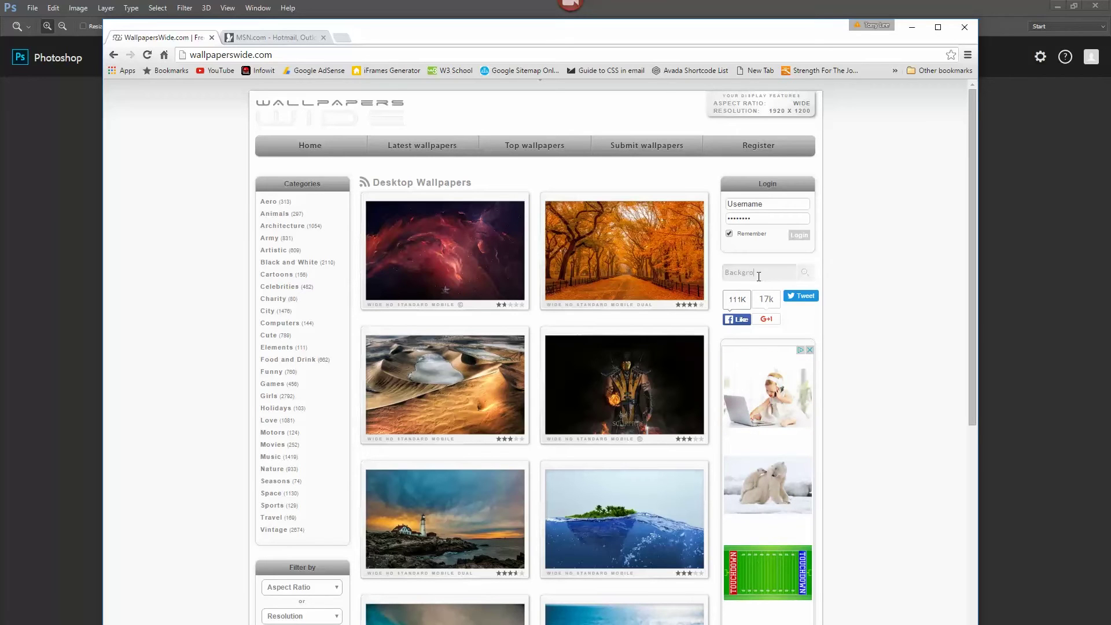
{"action": "key", "text": "Return"}
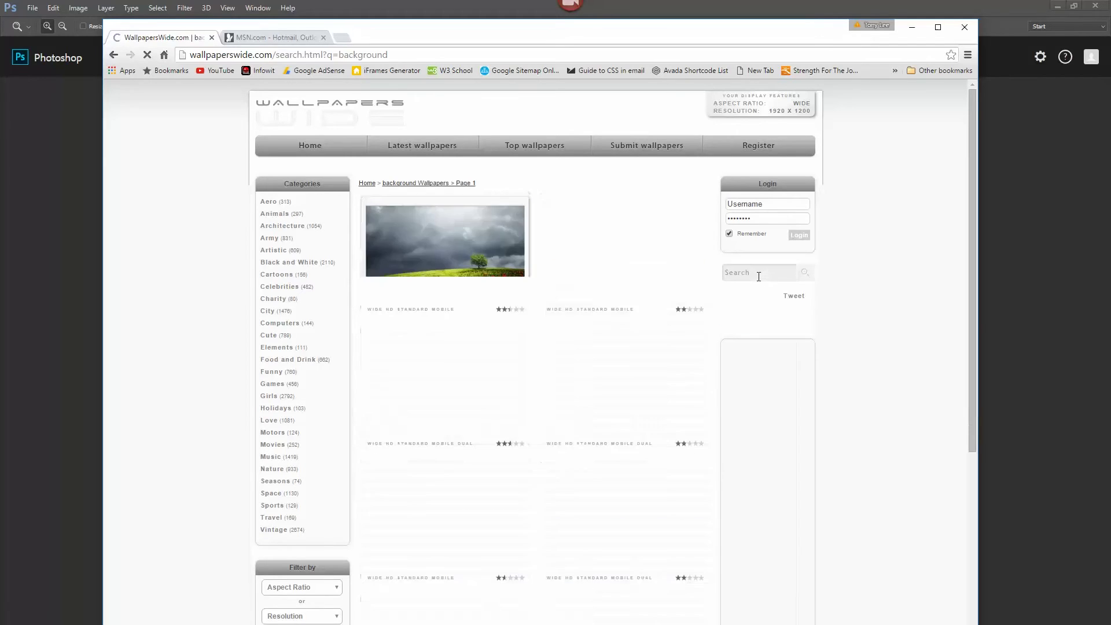
Browse pages 2, 5 and 6 of the background search results and open the Old Paper Background wallpaper.
{"action": "left_click_drag", "start_coordinate": [973, 185], "coordinate": [965, 343]}
{"action": "left_click", "coordinate": [502, 575]}
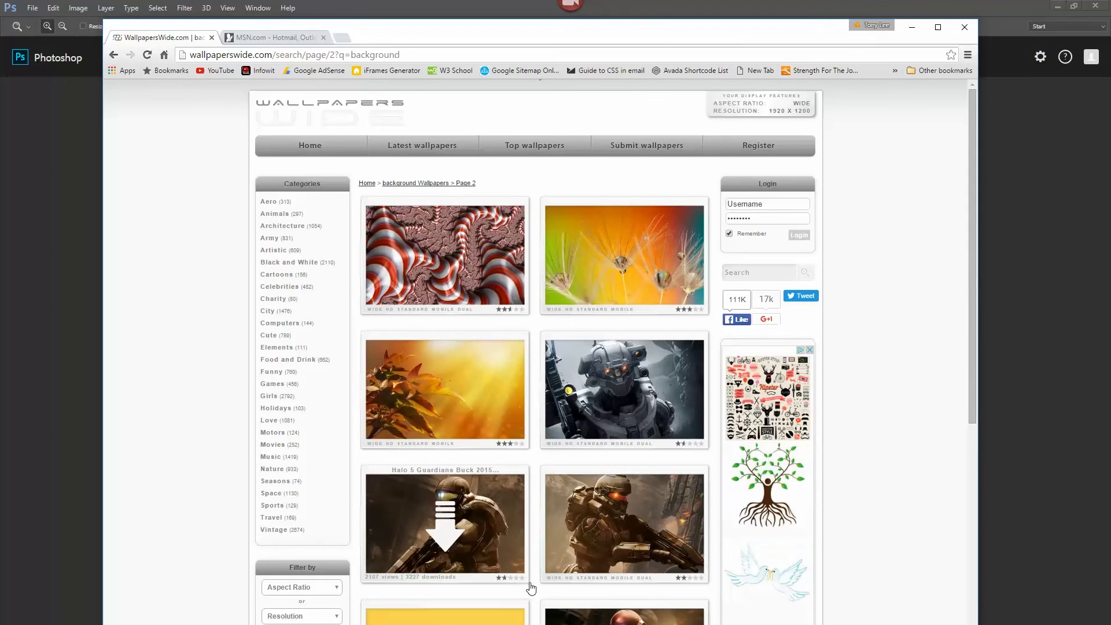
{"action": "scroll", "coordinate": [528, 585], "scroll_direction": "down", "scroll_amount": 4}
{"action": "scroll", "coordinate": [648, 540], "scroll_direction": "down", "scroll_amount": 2}
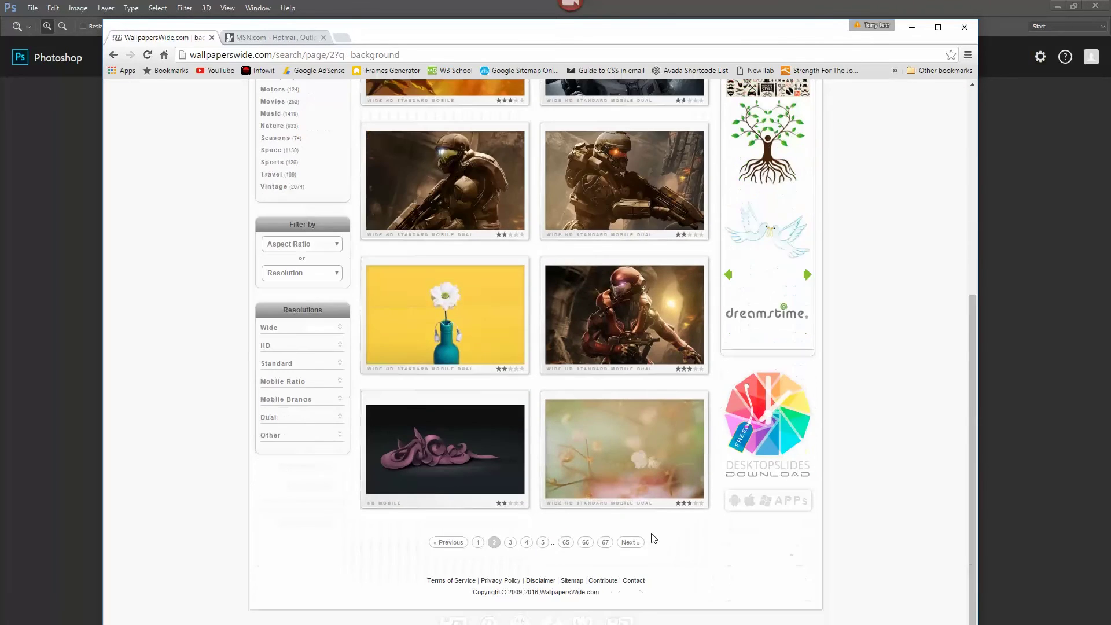
{"action": "left_click", "coordinate": [542, 544]}
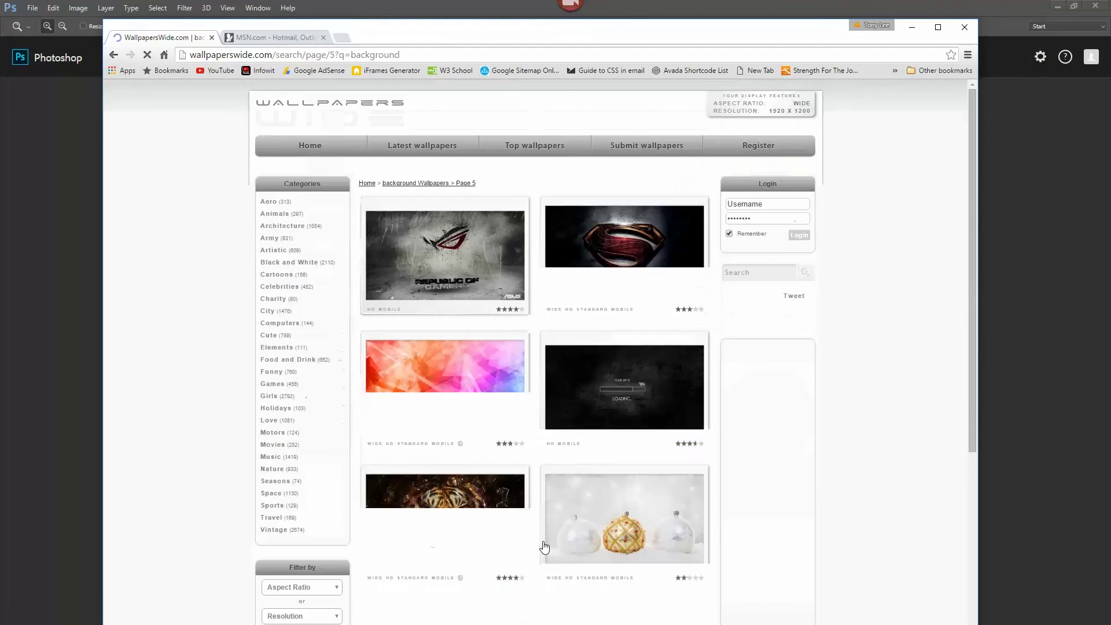
{"action": "scroll", "coordinate": [825, 451], "scroll_direction": "down", "scroll_amount": 4}
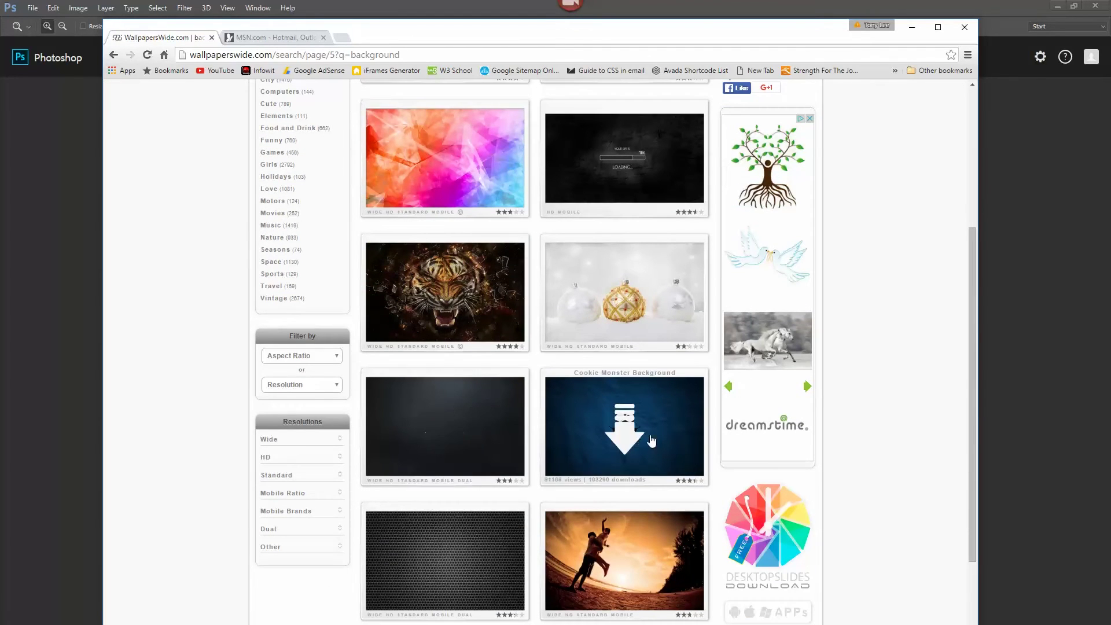
{"action": "scroll", "coordinate": [774, 570], "scroll_direction": "down", "scroll_amount": 2}
{"action": "left_click", "coordinate": [536, 542]}
{"action": "scroll", "coordinate": [778, 547], "scroll_direction": "down", "scroll_amount": 6}
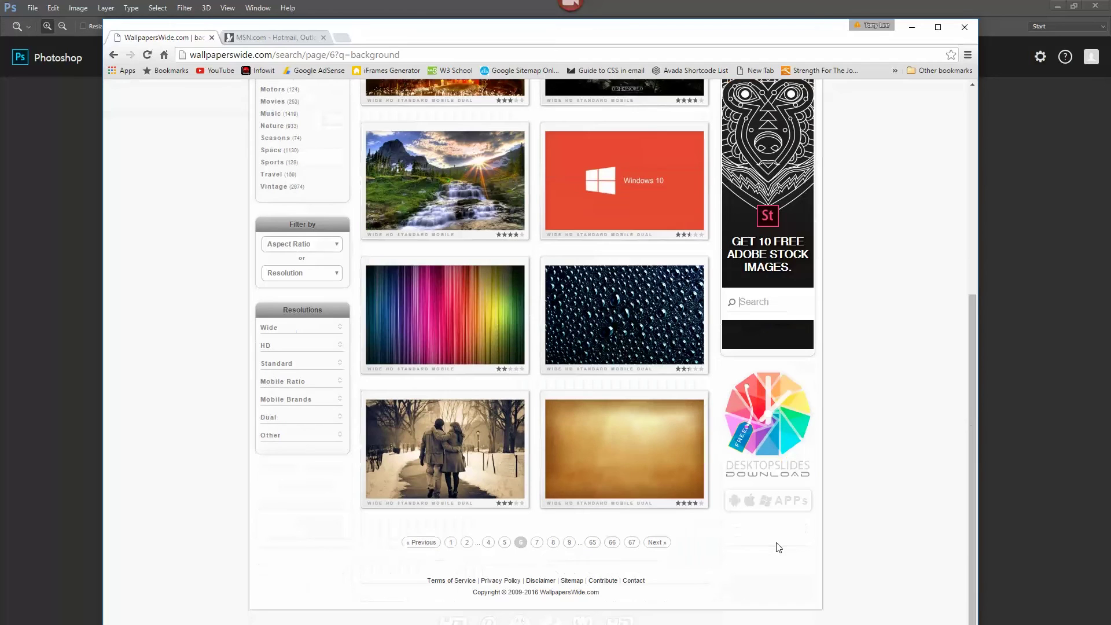
{"action": "mouse_move", "coordinate": [623, 451]}
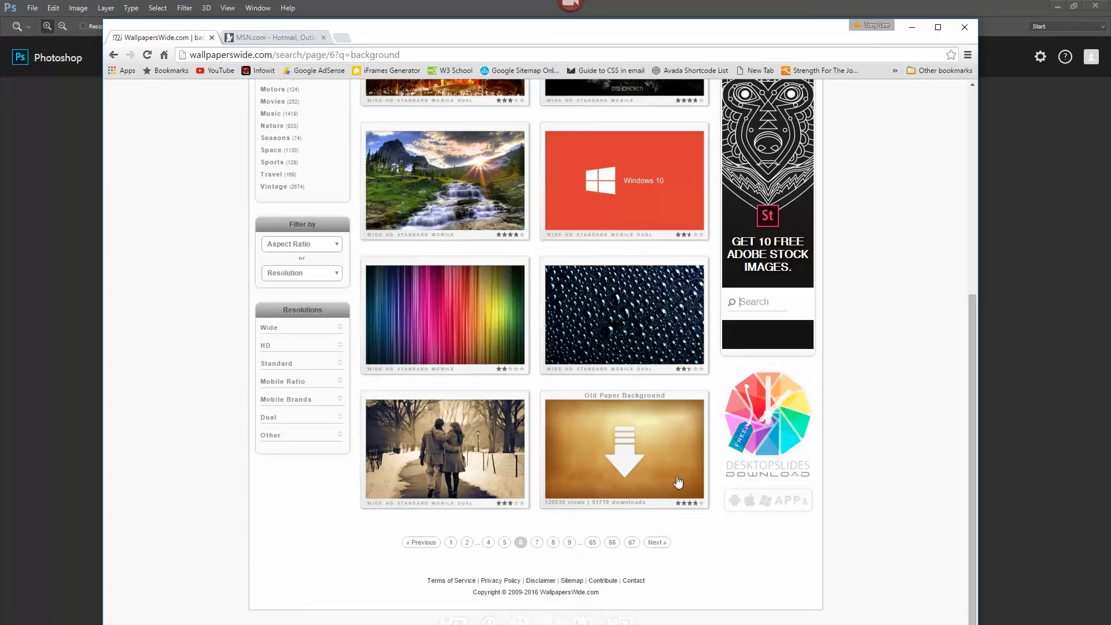
{"action": "left_click", "coordinate": [628, 469]}
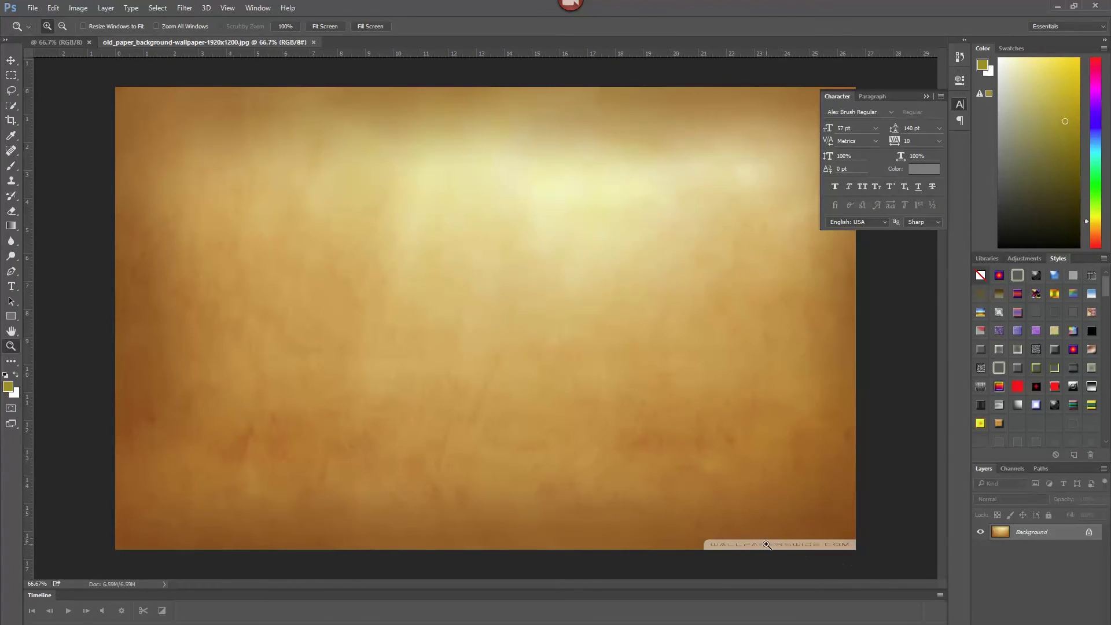
Crop the old paper image in Photoshop to a thin full-width horizontal strip from its lower half, excluding the watermark.
{"action": "left_click", "coordinate": [10, 121]}
{"action": "left_click_drag", "start_coordinate": [485, 551], "coordinate": [485, 457]}
{"action": "left_click_drag", "start_coordinate": [485, 132], "coordinate": [485, 271]}
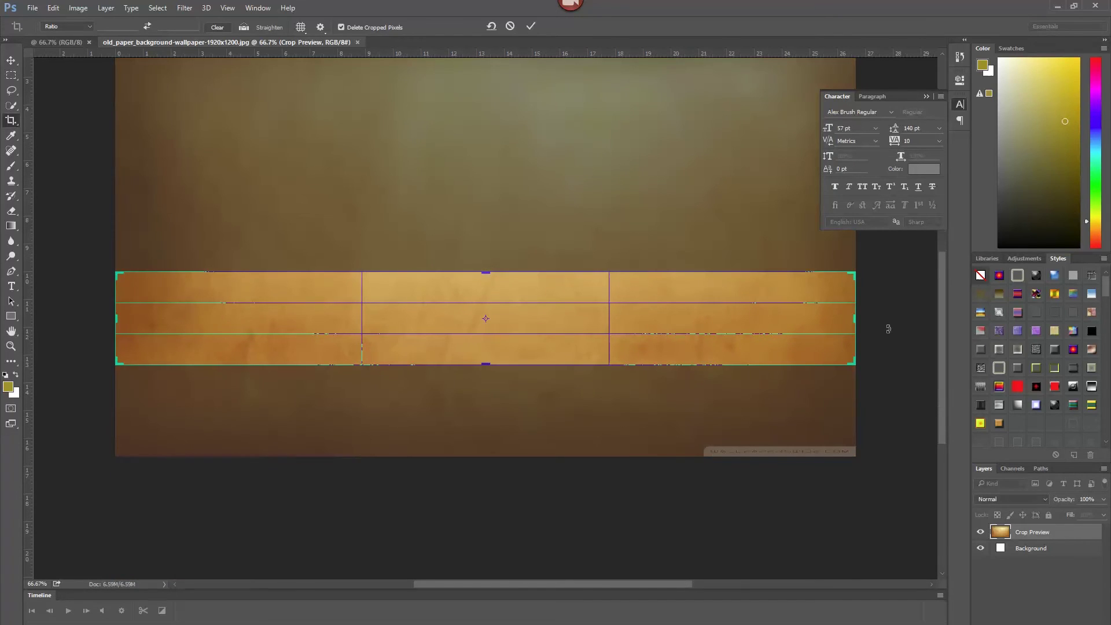
{"action": "key", "text": "Return"}
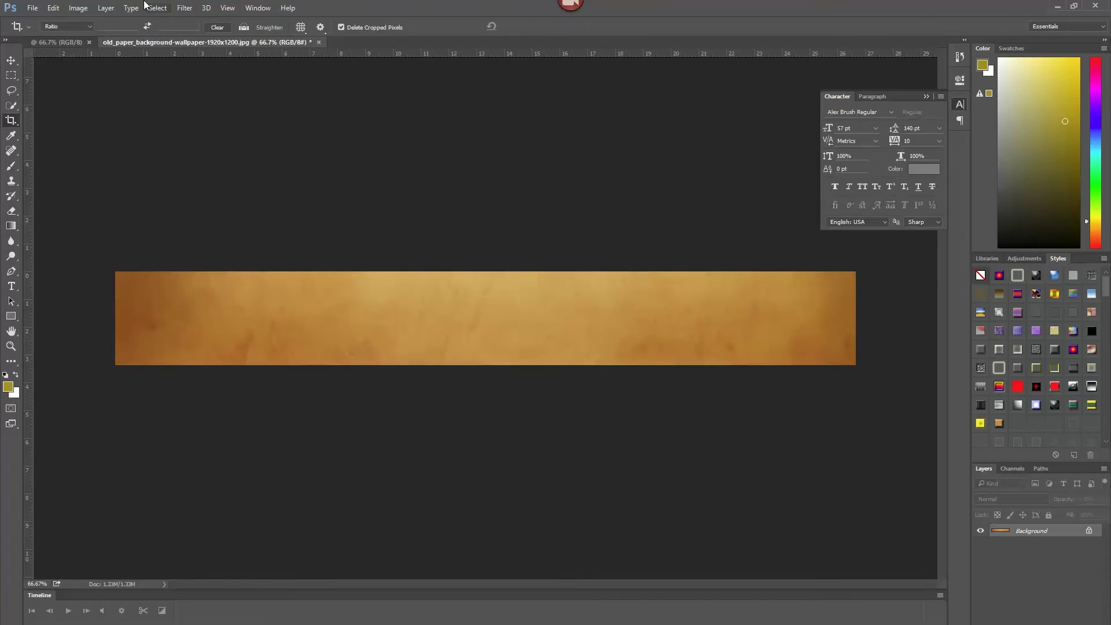
Recolor the strip purple with Hue/Saturation, setting hue to -157, saturation to -31 and lightness to -35.
{"action": "left_click", "coordinate": [81, 9]}
{"action": "mouse_move", "coordinate": [93, 38]}
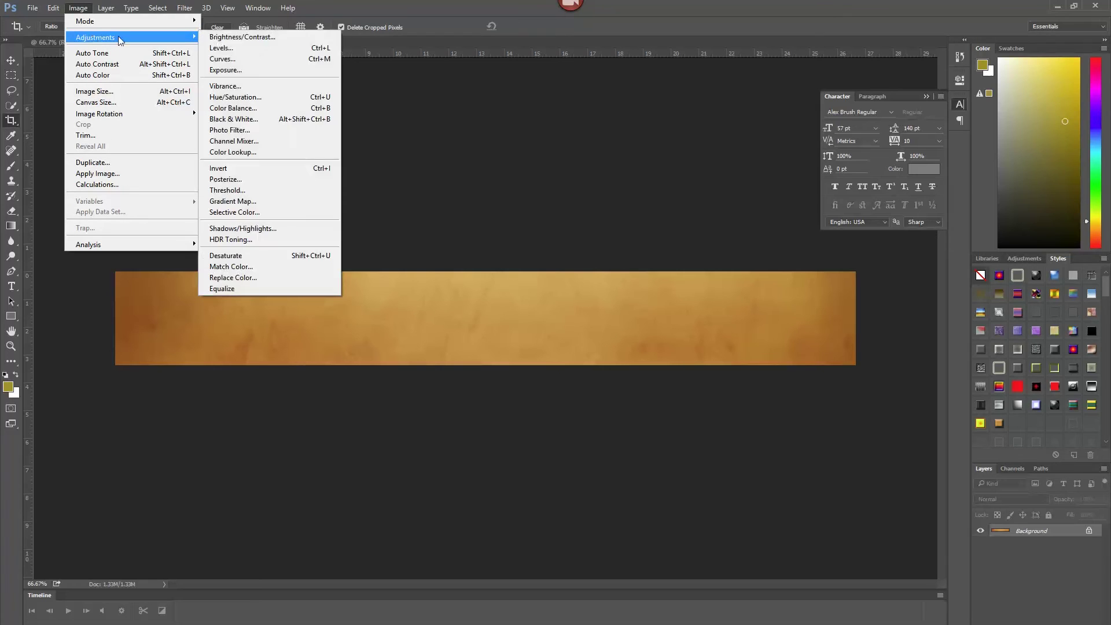
{"action": "left_click", "coordinate": [242, 97]}
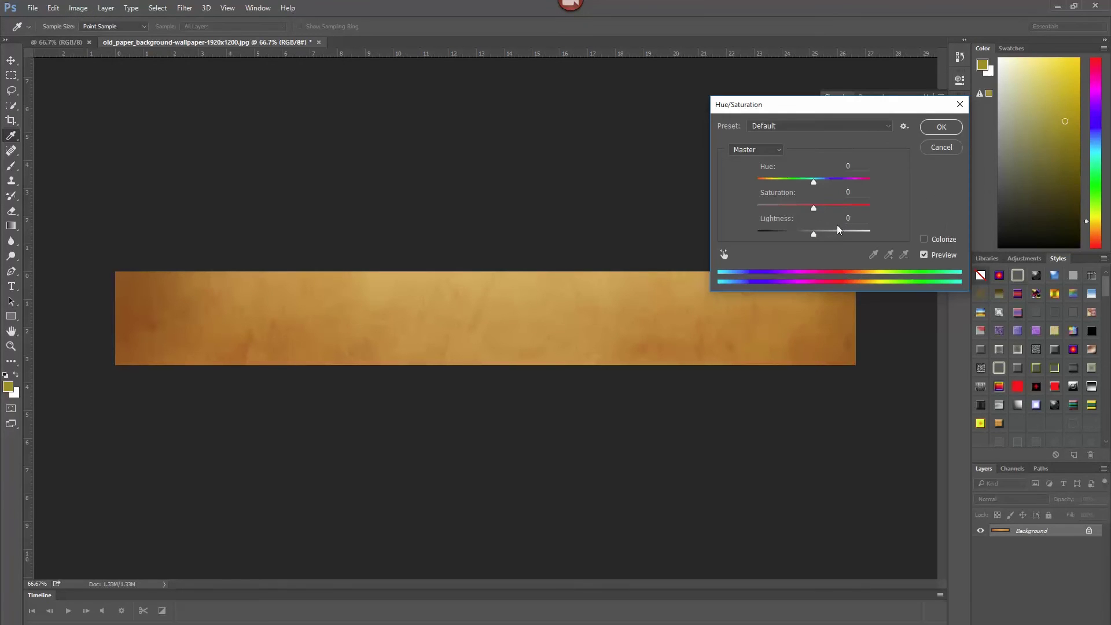
{"action": "left_click_drag", "start_coordinate": [805, 186], "coordinate": [755, 184]}
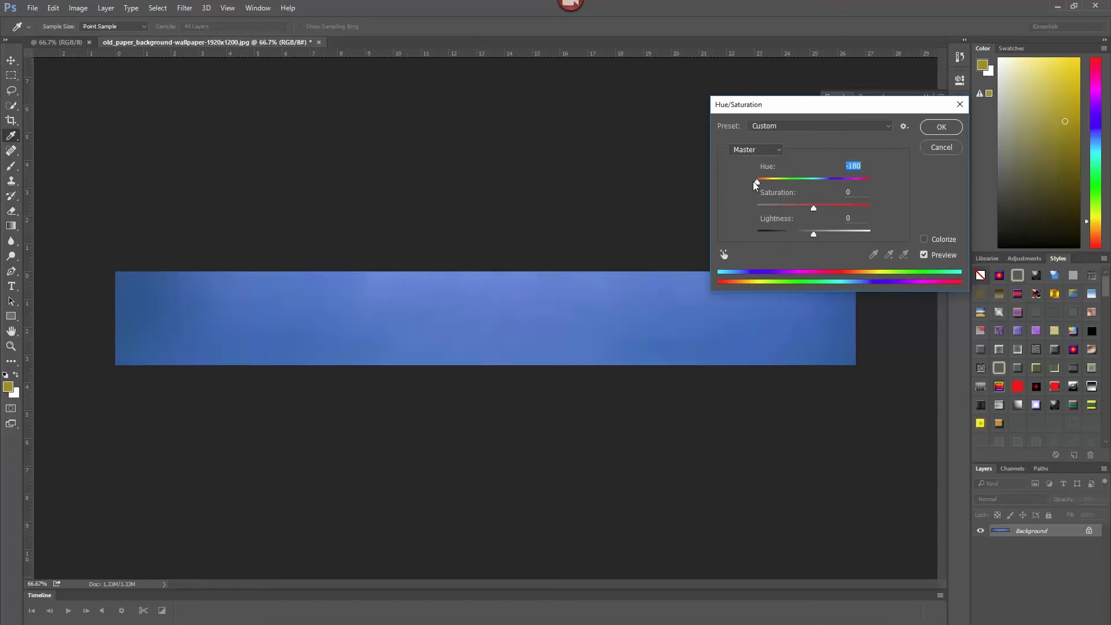
{"action": "left_click_drag", "start_coordinate": [756, 182], "coordinate": [760, 182]}
{"action": "left_click_drag", "start_coordinate": [814, 207], "coordinate": [796, 235]}
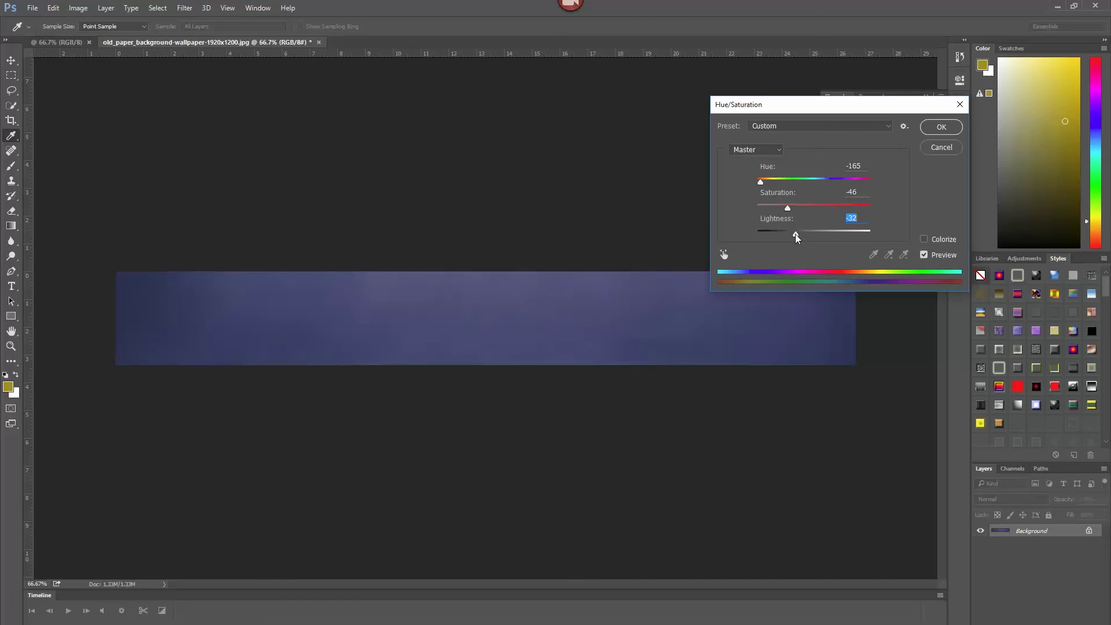
{"action": "left_click_drag", "start_coordinate": [787, 209], "coordinate": [763, 183]}
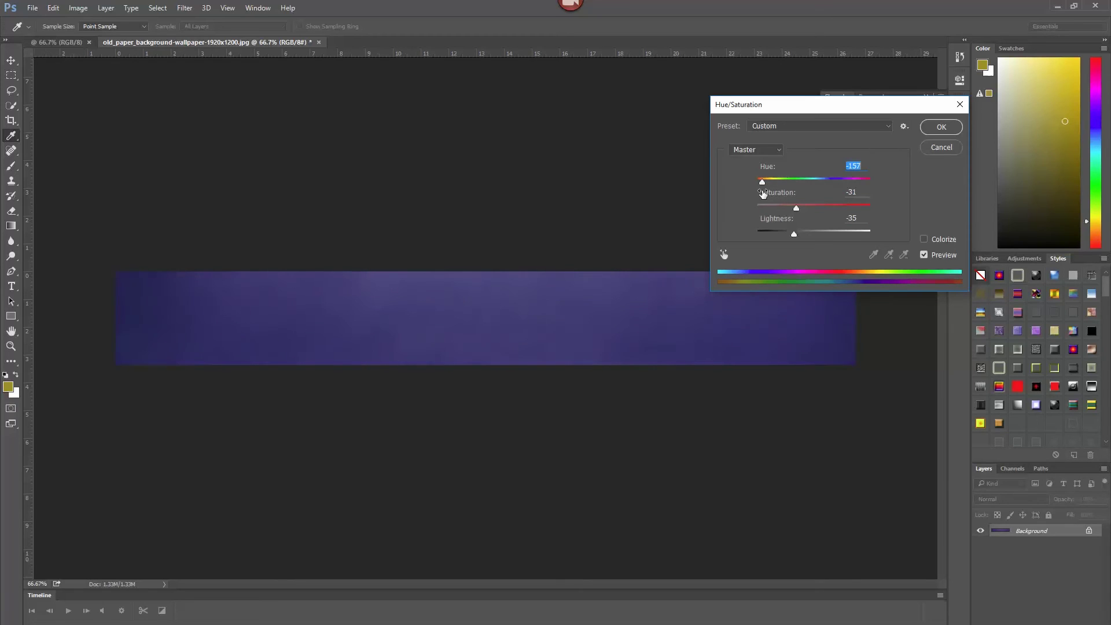
{"action": "left_click", "coordinate": [941, 127]}
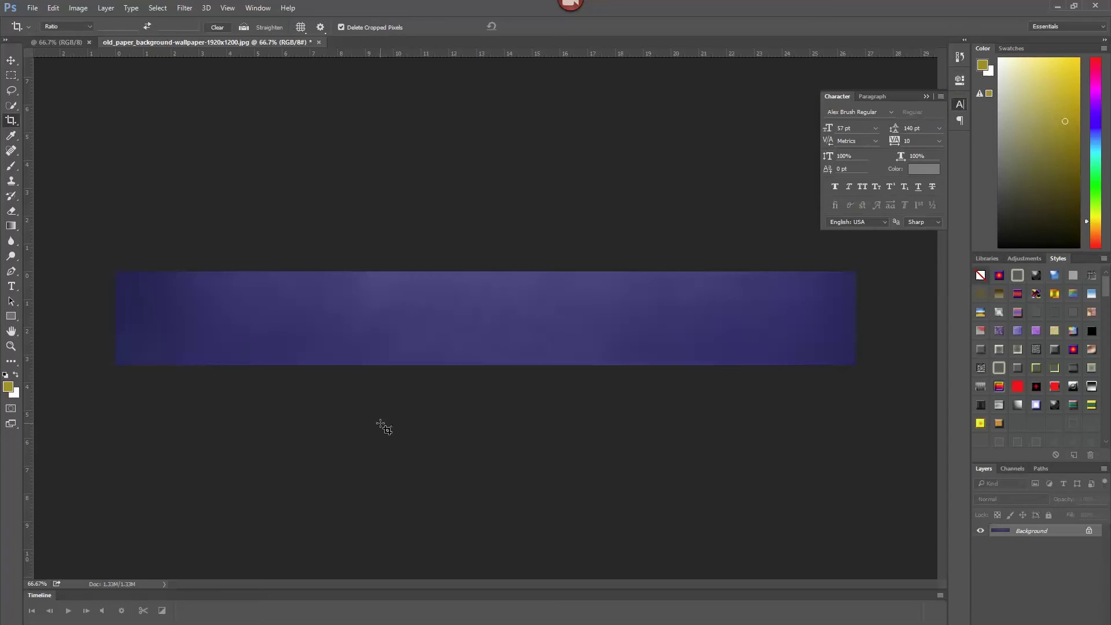
Darken the purple strip with Brightness/Contrast, setting brightness to -38 and contrast to 15.
{"action": "key", "text": "c"}
{"action": "left_click", "coordinate": [79, 8]}
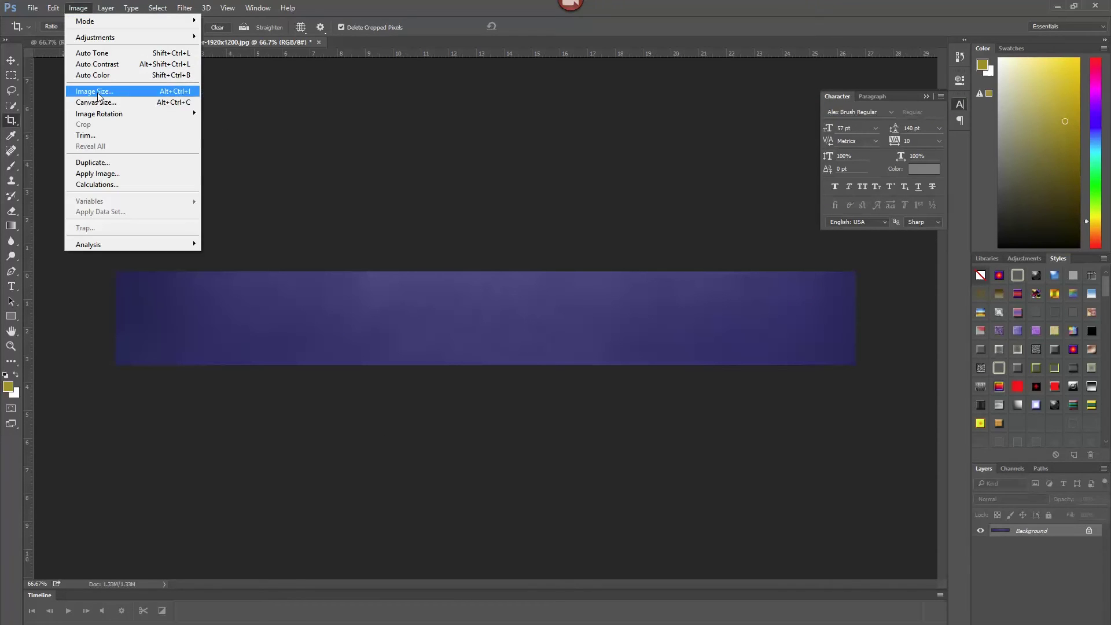
{"action": "mouse_move", "coordinate": [101, 116]}
{"action": "mouse_move", "coordinate": [117, 38]}
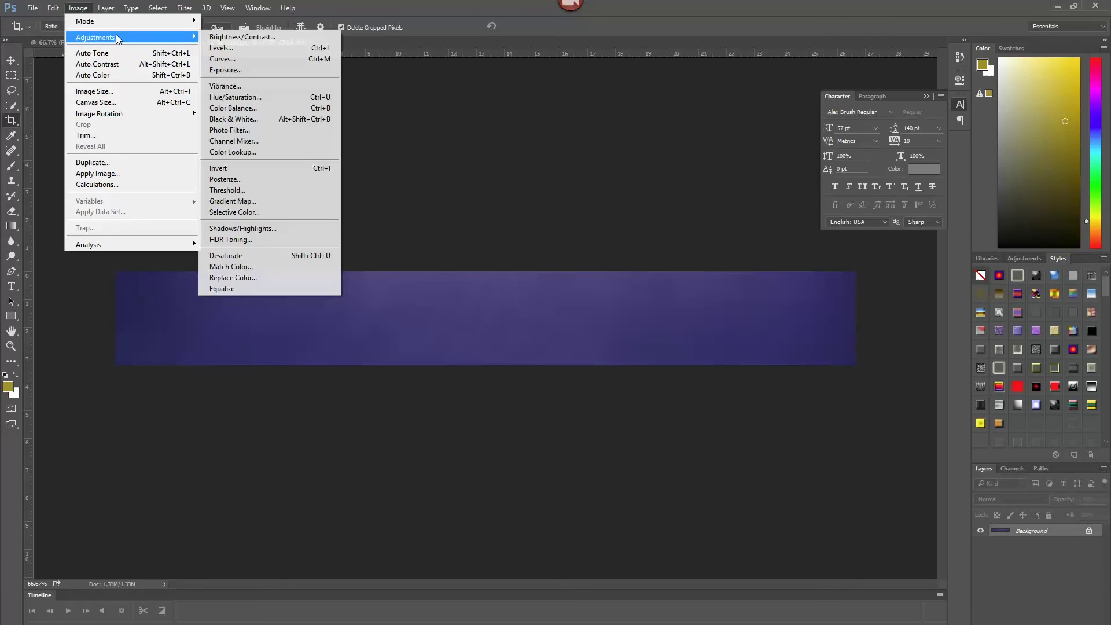
{"action": "left_click", "coordinate": [243, 37]}
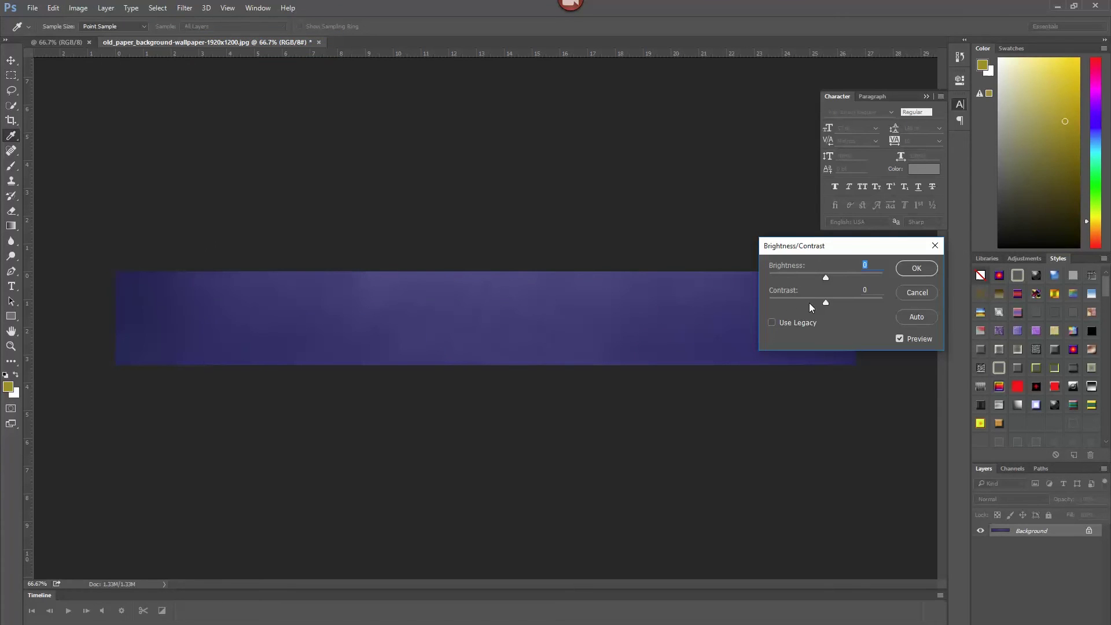
{"action": "left_click_drag", "start_coordinate": [822, 280], "coordinate": [827, 303]}
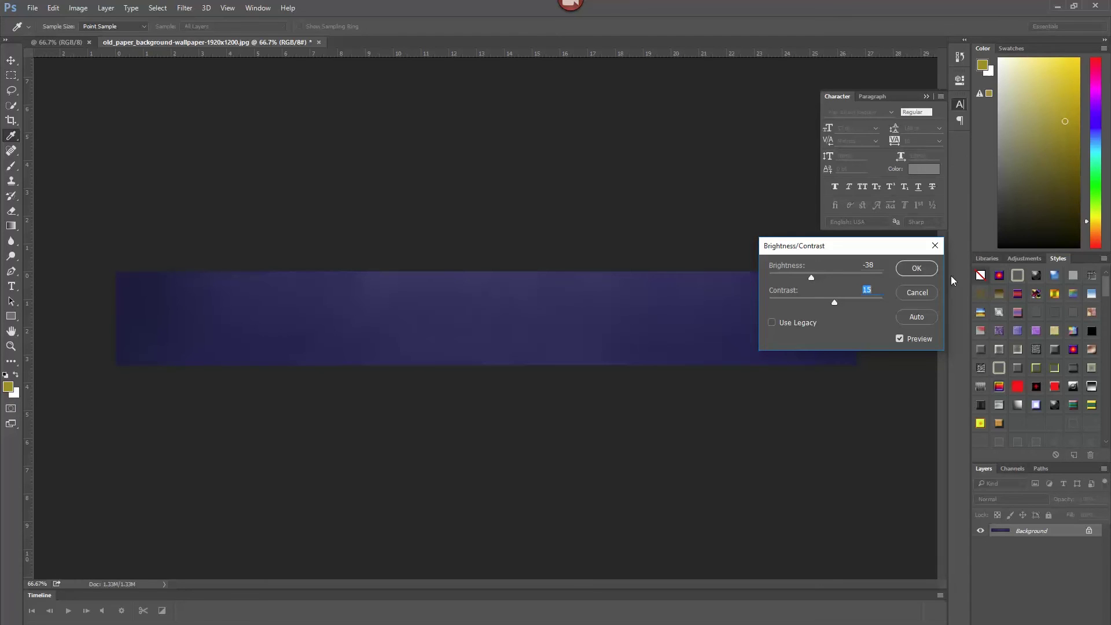
{"action": "left_click", "coordinate": [914, 269]}
{"action": "key", "text": "c"}
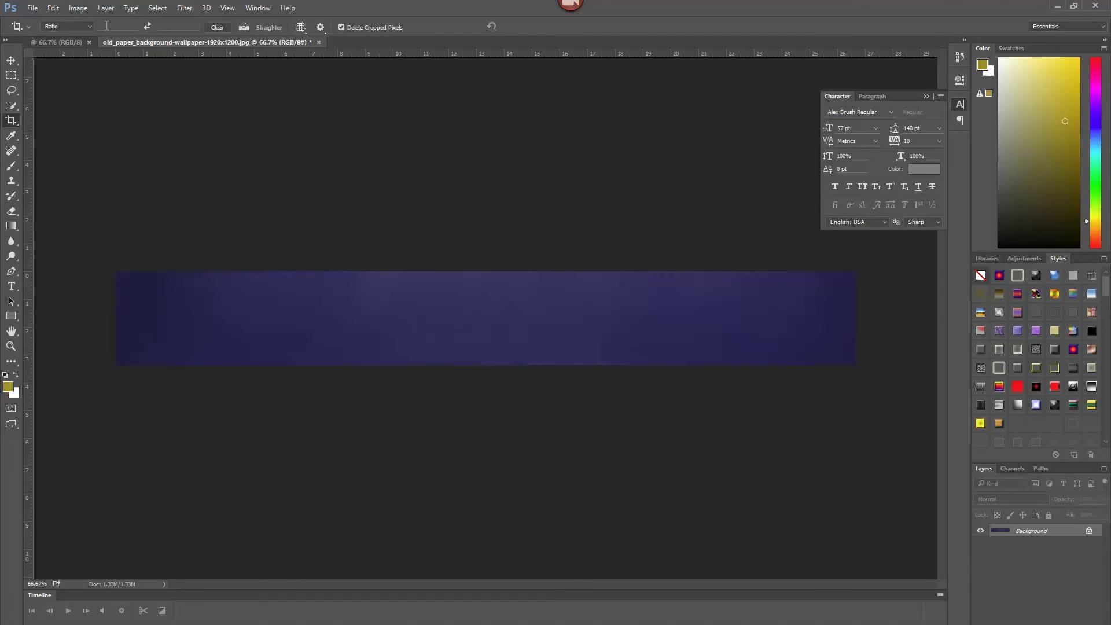
Save the strip to the Desktop as a JPEG named "purple lower third" at quality 10 with Baseline ("Standard") format.
{"action": "left_click", "coordinate": [32, 8]}
{"action": "left_click", "coordinate": [77, 140]}
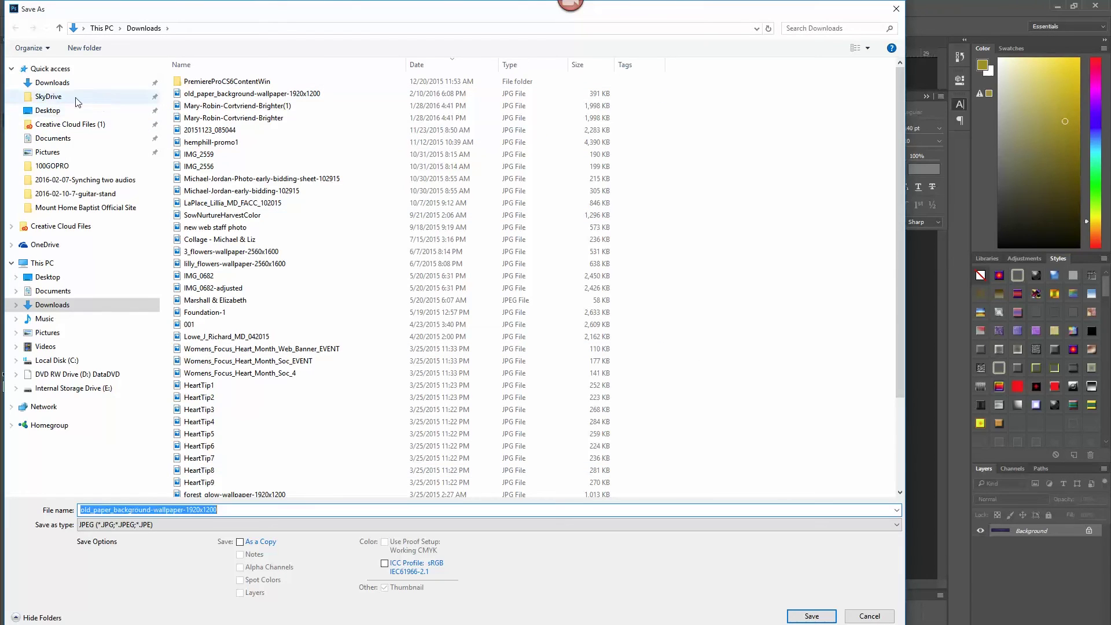
{"action": "left_click", "coordinate": [47, 110]}
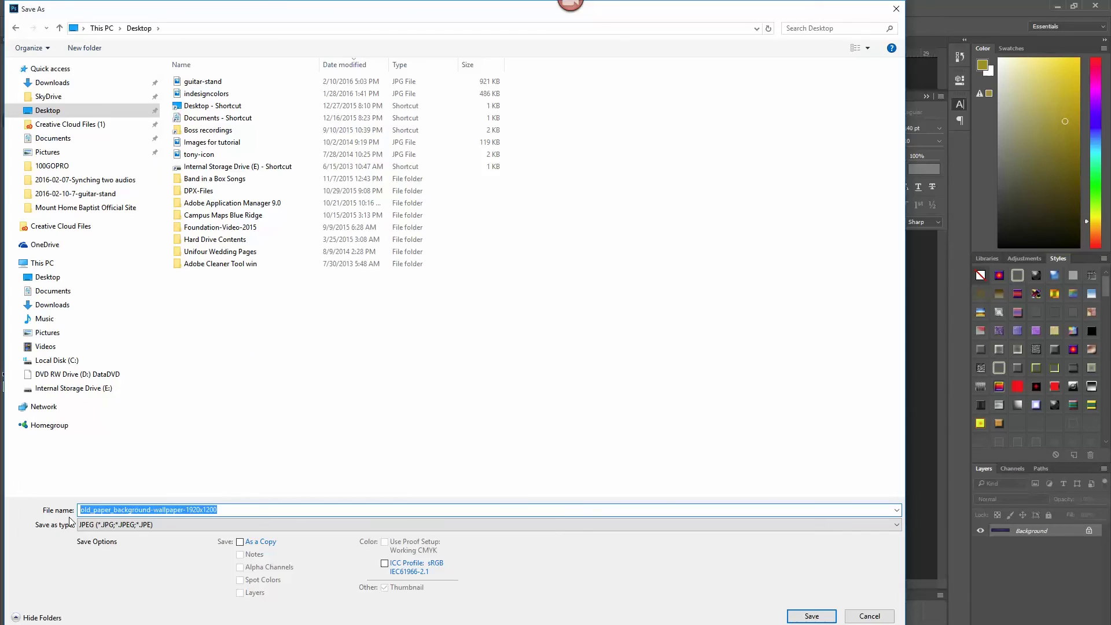
{"action": "type", "text": "purple lower third"}
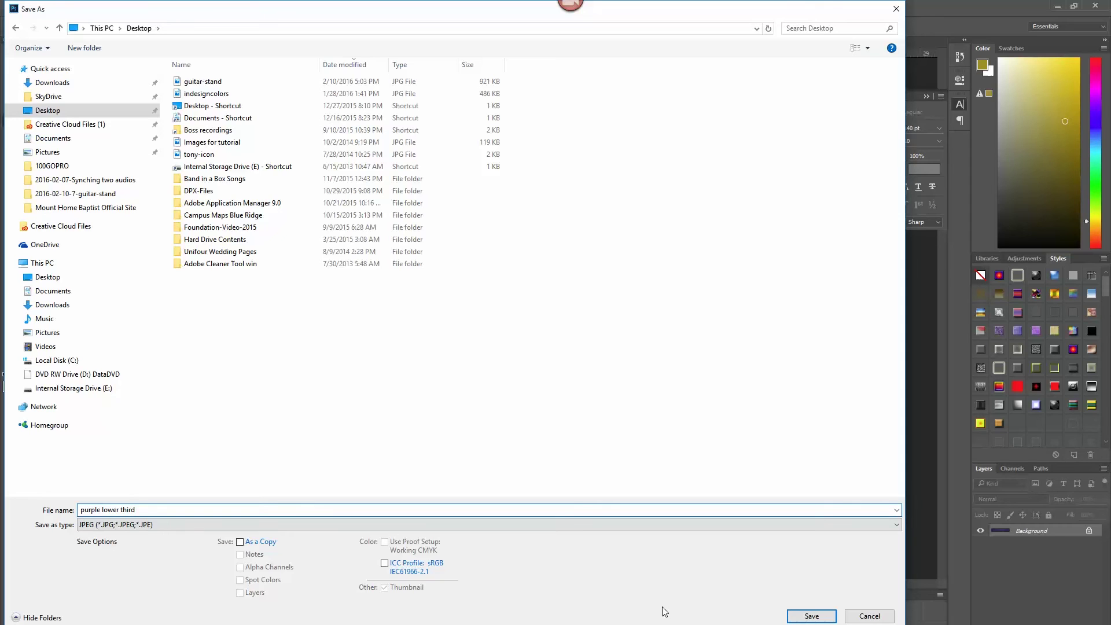
{"action": "left_click", "coordinate": [811, 616]}
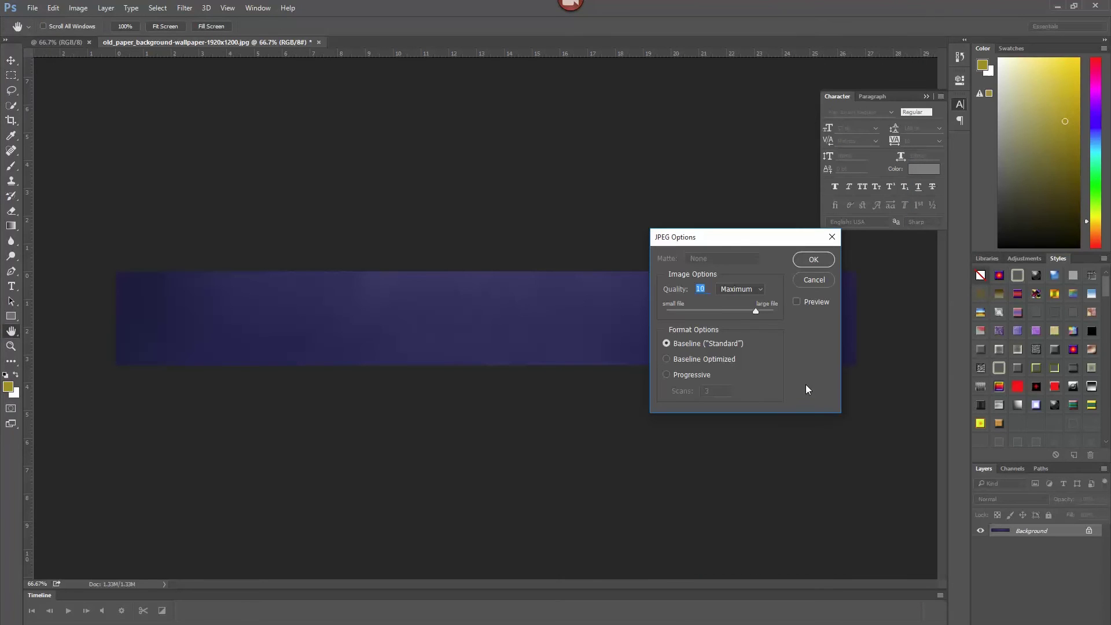
{"action": "left_click", "coordinate": [810, 260]}
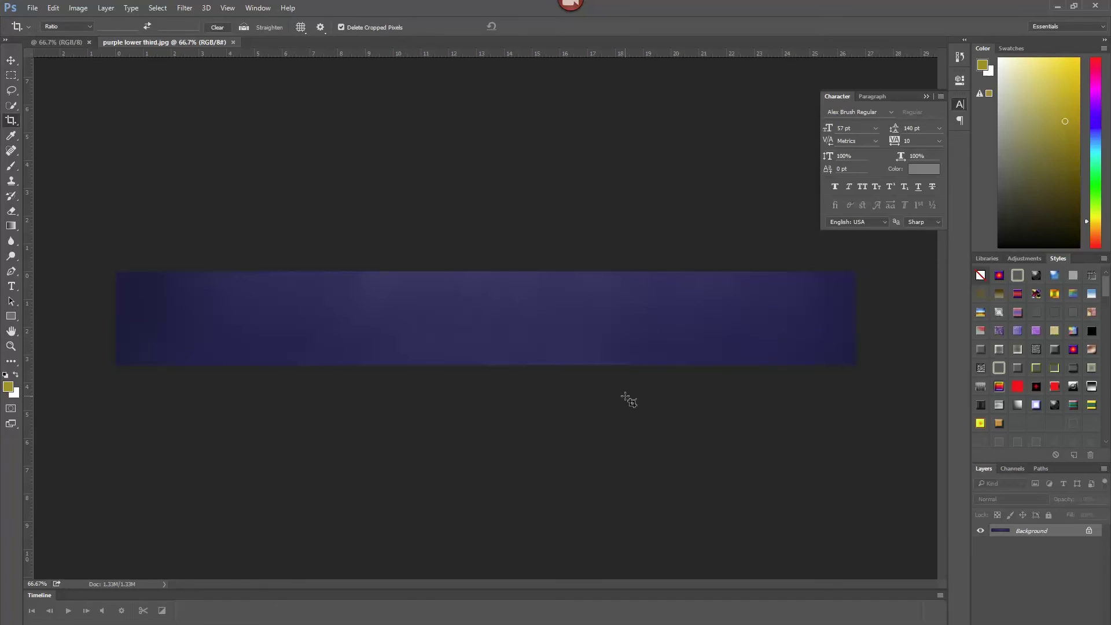
Switch to Premiere Pro and move the playhead past the last titles to 00:03:19:02.
{"action": "key", "text": "alt+Tab"}
{"action": "key", "text": "alt+Tab"}
{"action": "key", "text": "alt+Tab"}
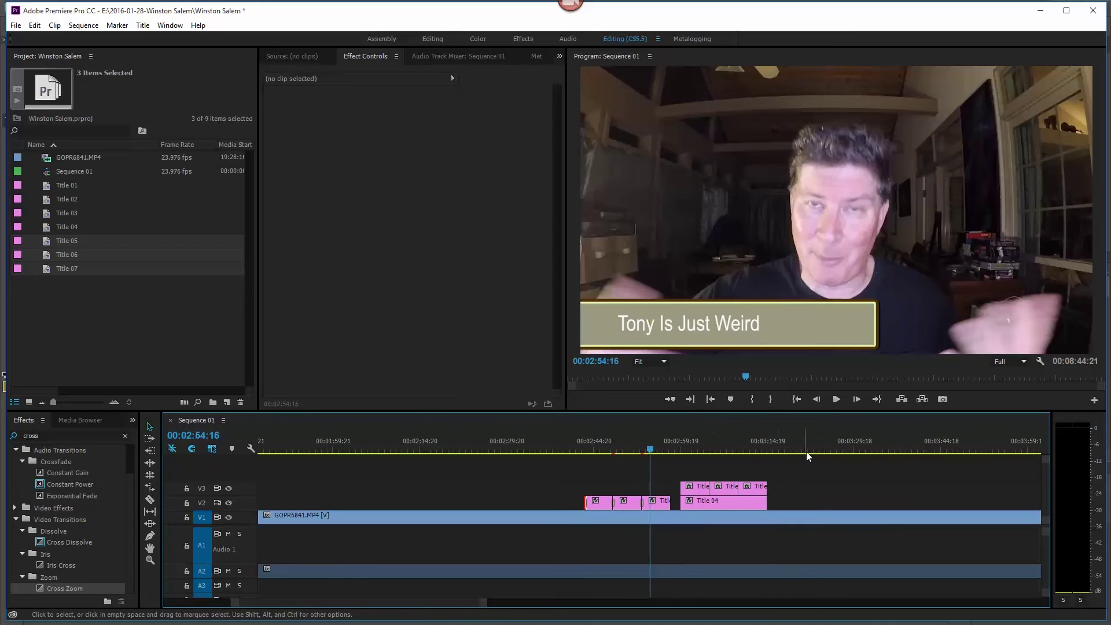
{"action": "left_click_drag", "start_coordinate": [809, 454], "coordinate": [792, 452]}
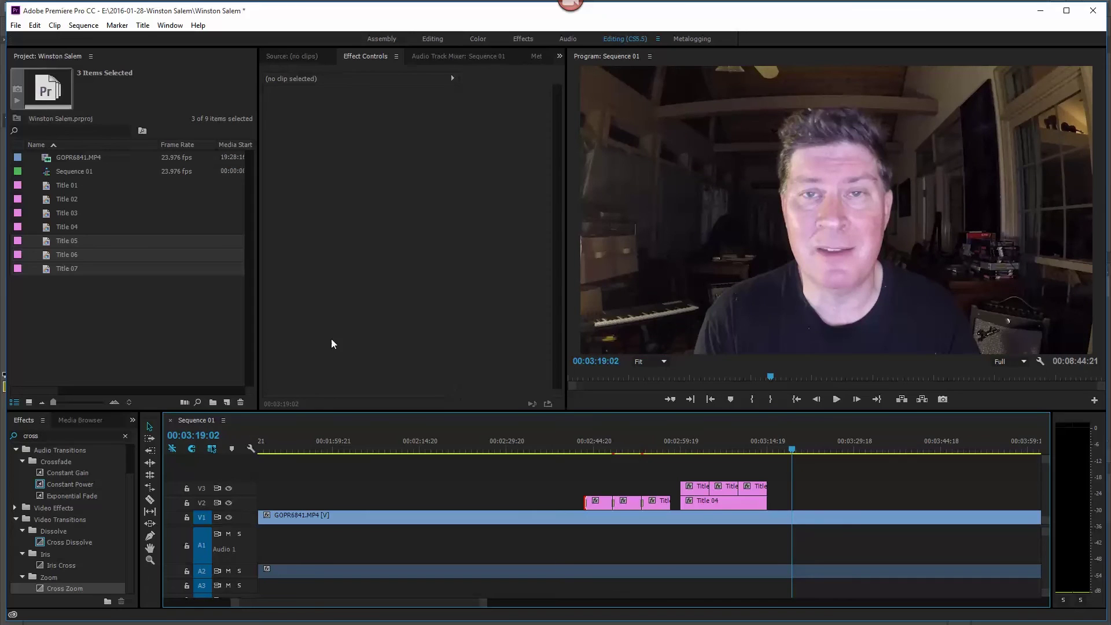
Import the "purple lower third" JPEG from the Desktop into the project.
{"action": "double_click", "coordinate": [85, 314]}
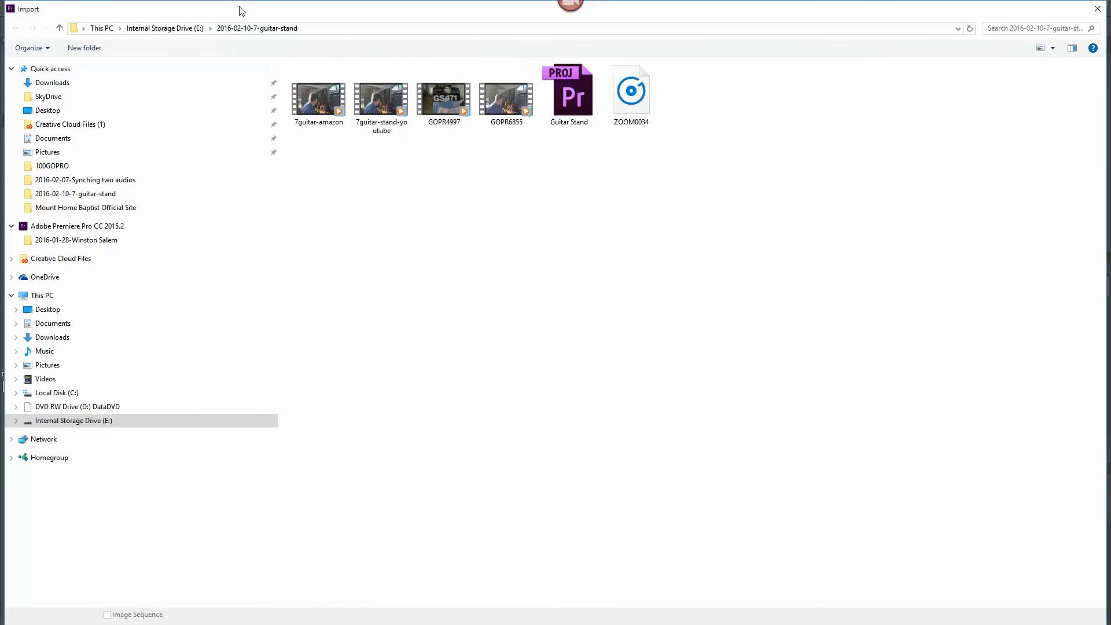
{"action": "left_click", "coordinate": [169, 29]}
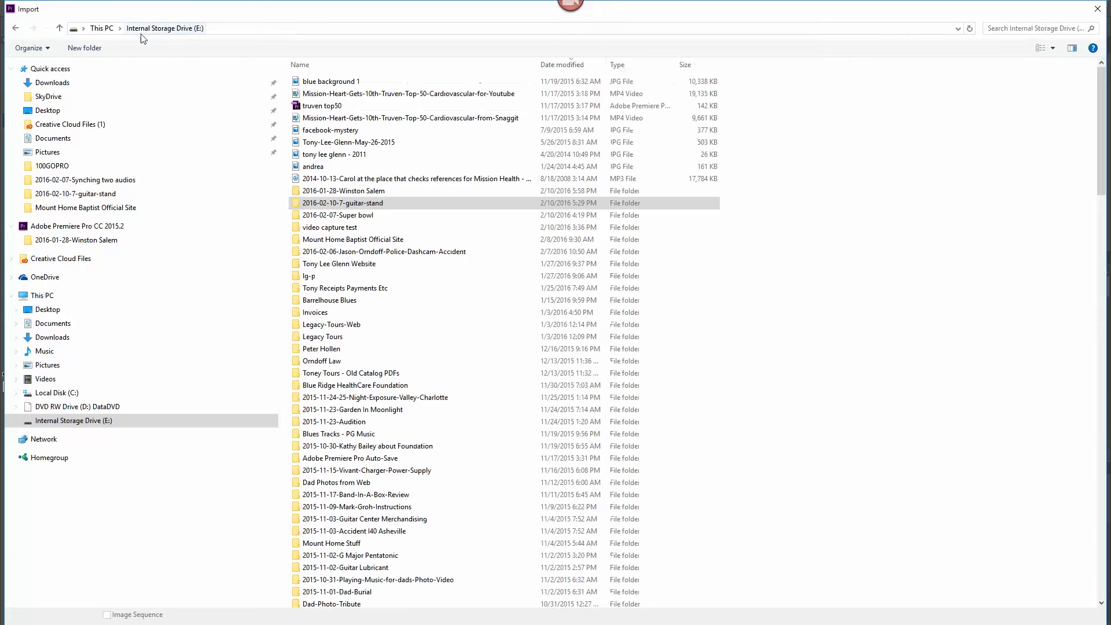
{"action": "left_click", "coordinate": [62, 113]}
{"action": "left_click", "coordinate": [324, 81]}
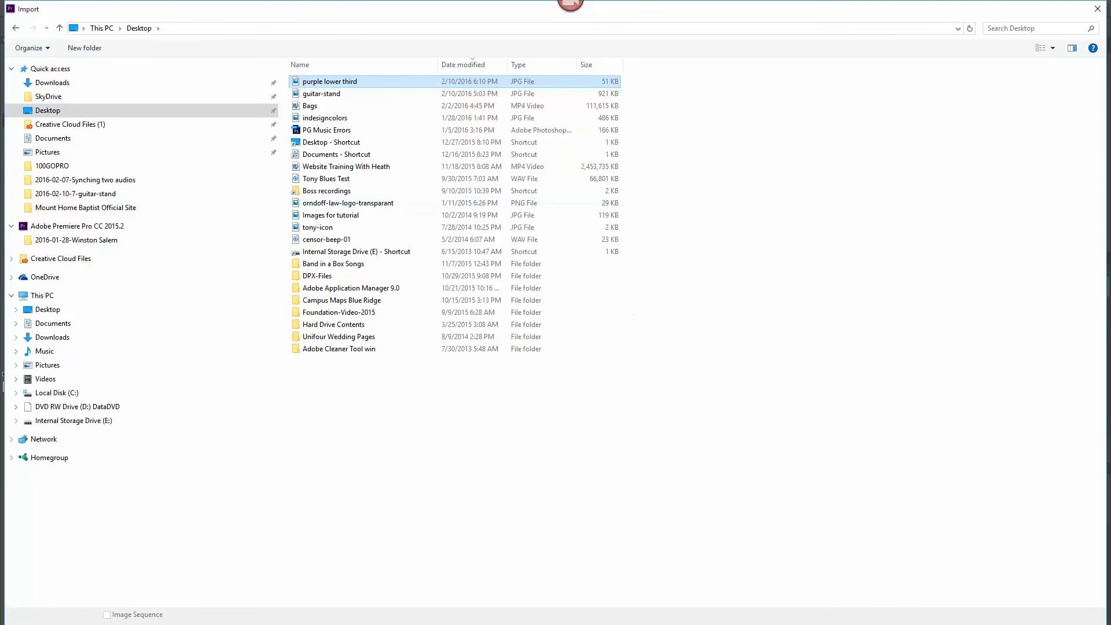
{"action": "key", "text": "Return"}
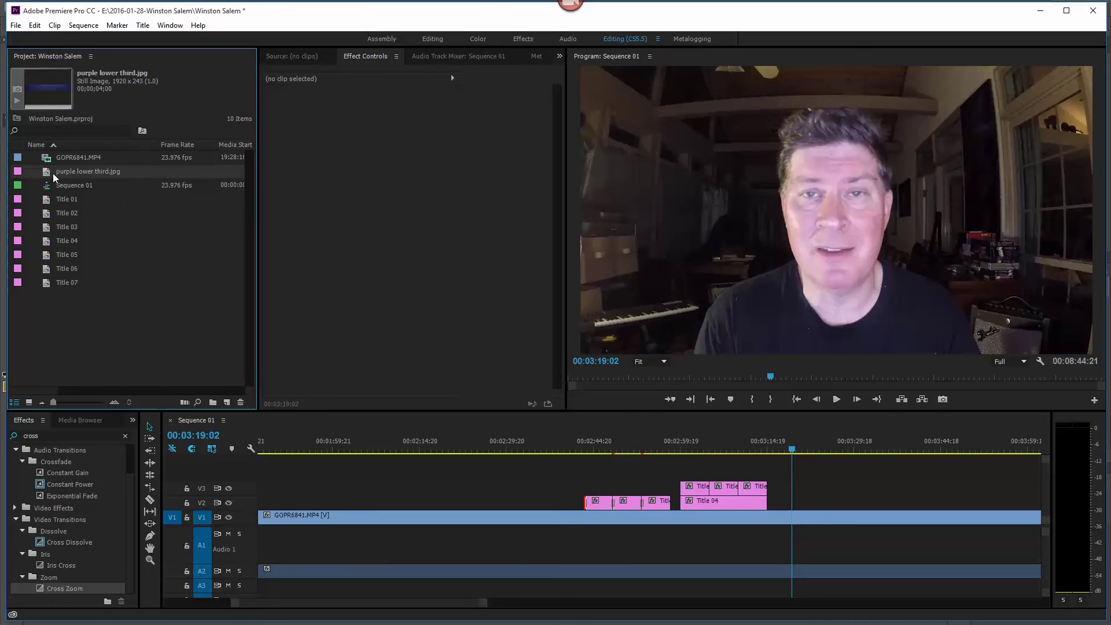
Place purple lower third.jpg on track V2 at 00:03:19:02 and lengthen the clip to roughly three times its duration.
{"action": "left_click_drag", "start_coordinate": [49, 176], "coordinate": [788, 498]}
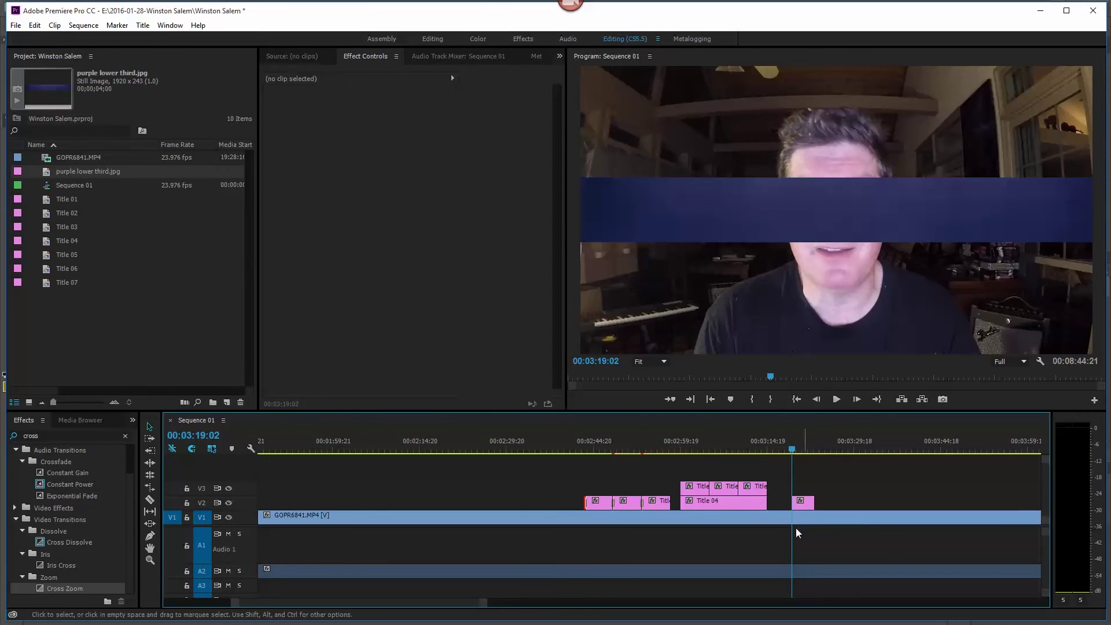
{"action": "left_click", "coordinate": [808, 502]}
{"action": "left_click_drag", "start_coordinate": [811, 503], "coordinate": [866, 503]}
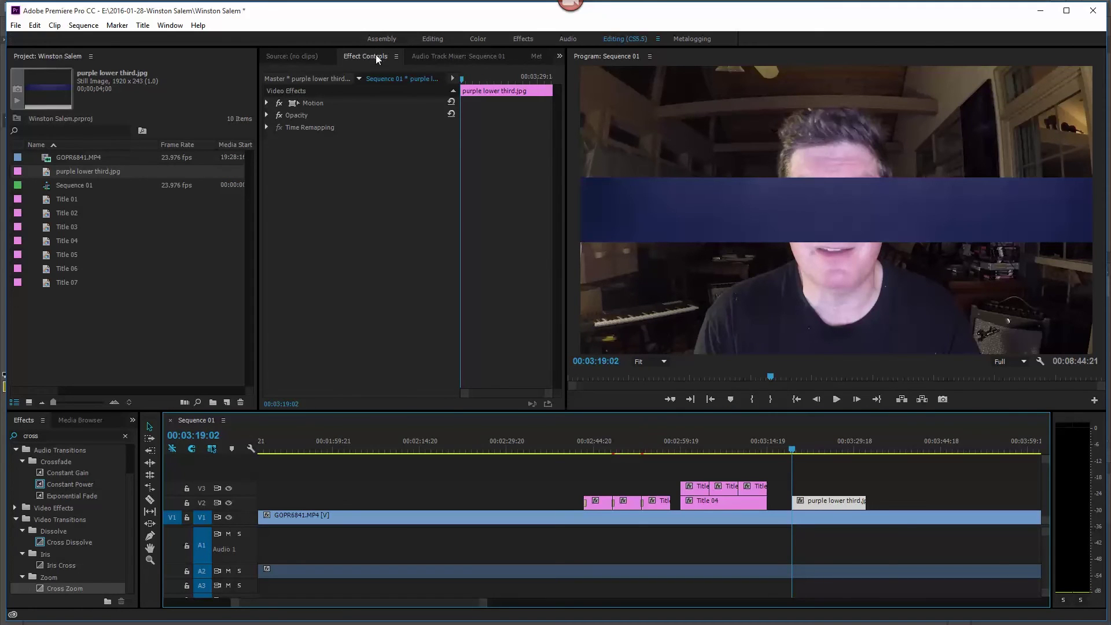
Lower the purple bar to position 885, 942, turn off Uniform Scale and reduce its Scale Height to 69.
{"action": "left_click", "coordinate": [267, 103]}
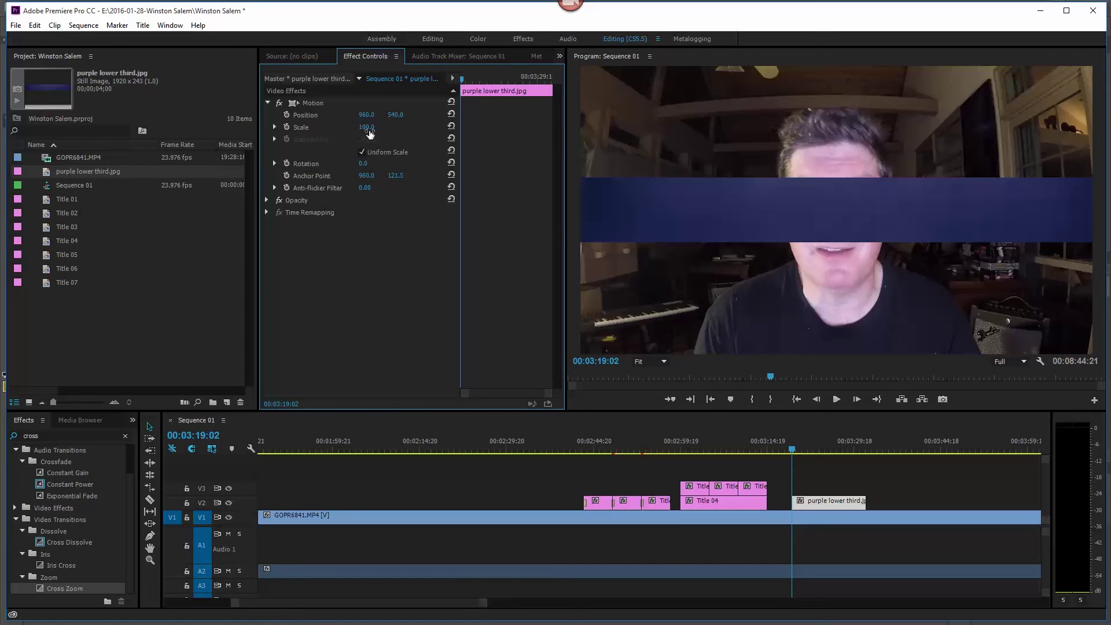
{"action": "left_click_drag", "start_coordinate": [366, 114], "coordinate": [628, 114]}
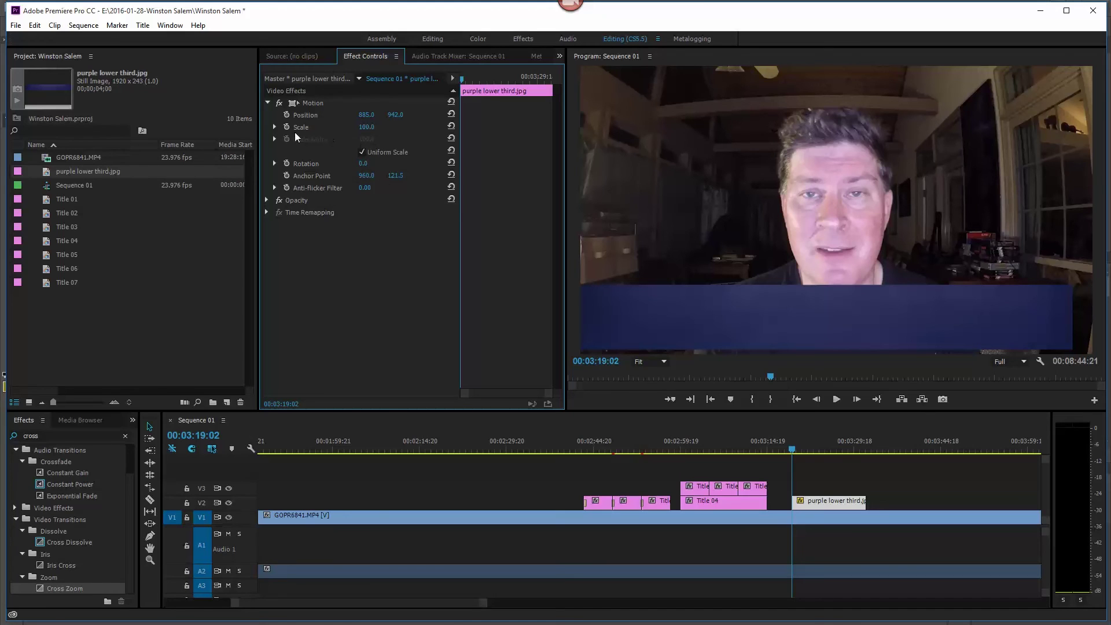
{"action": "left_click", "coordinate": [274, 128]}
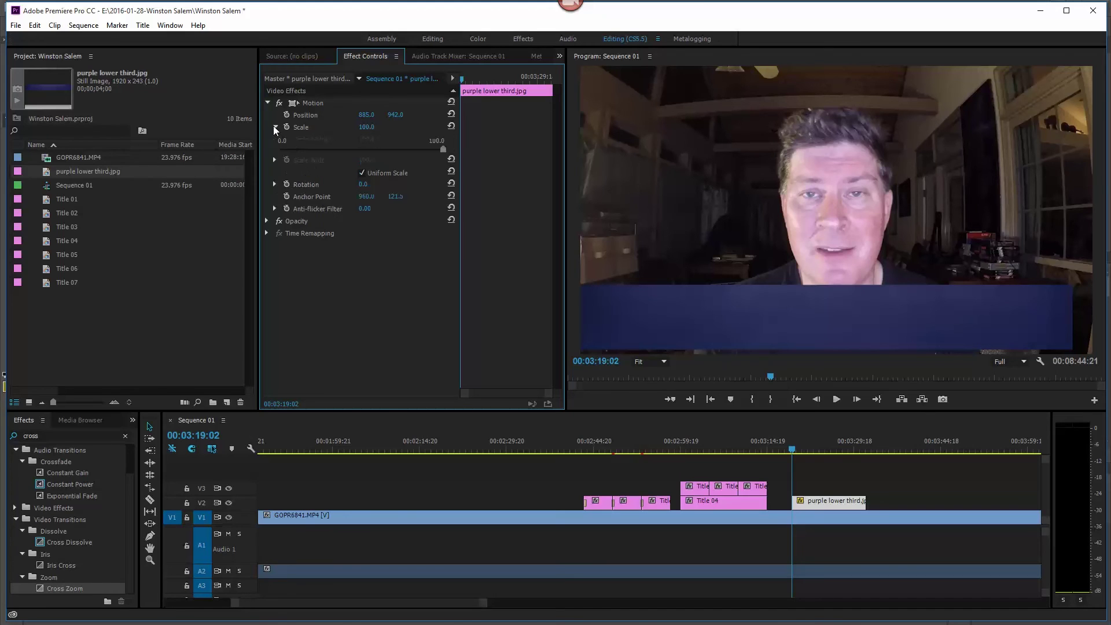
{"action": "left_click", "coordinate": [360, 173]}
{"action": "left_click_drag", "start_coordinate": [446, 150], "coordinate": [393, 165]}
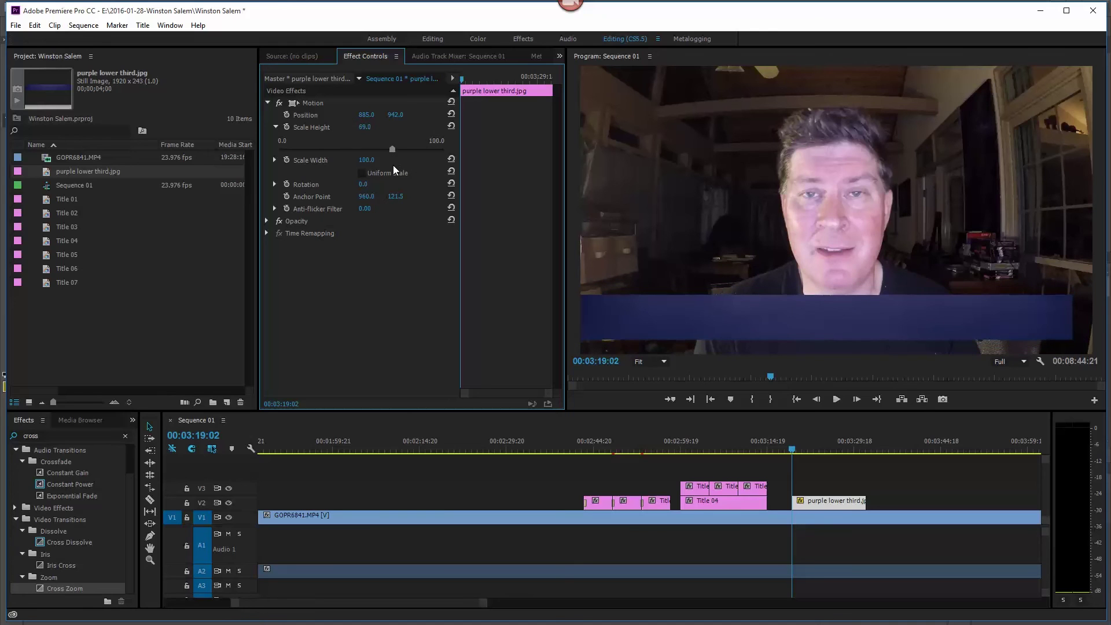
Shift the purple bar further down and to the left, to position 659, 971.
{"action": "left_click", "coordinate": [367, 115]}
{"action": "type", "text": "900"}
{"action": "key", "text": "Return"}
{"action": "left_click_drag", "start_coordinate": [366, 114], "coordinate": [391, 114]}
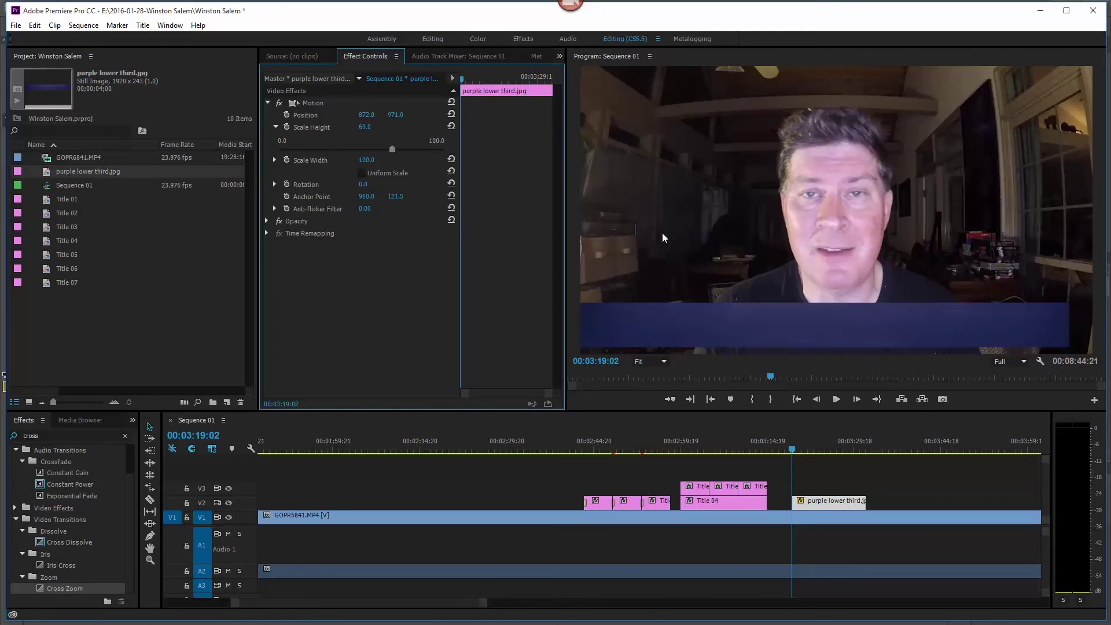
{"action": "left_click_drag", "start_coordinate": [377, 115], "coordinate": [253, 115]}
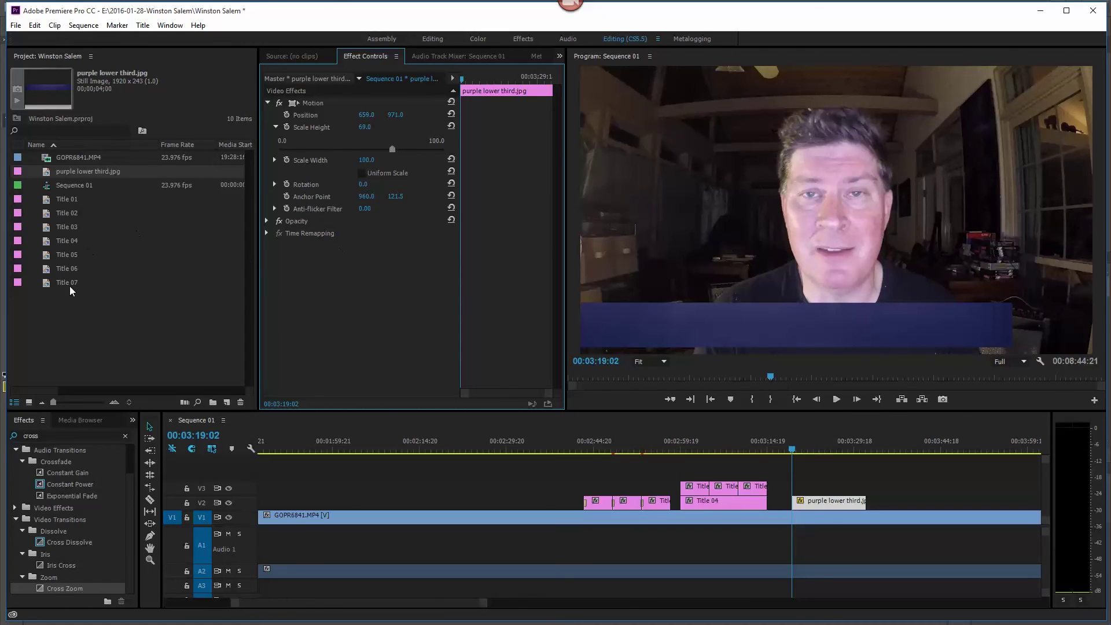
Place Title 05, Title 06 and Title 07 on track V3 above the purple bar and extend the bar to the end of the titles.
{"action": "left_click", "coordinate": [65, 259]}
{"action": "left_click", "coordinate": [66, 269], "text": "shift"}
{"action": "left_click", "coordinate": [63, 285], "text": "shift"}
{"action": "left_click_drag", "start_coordinate": [48, 260], "coordinate": [877, 501]}
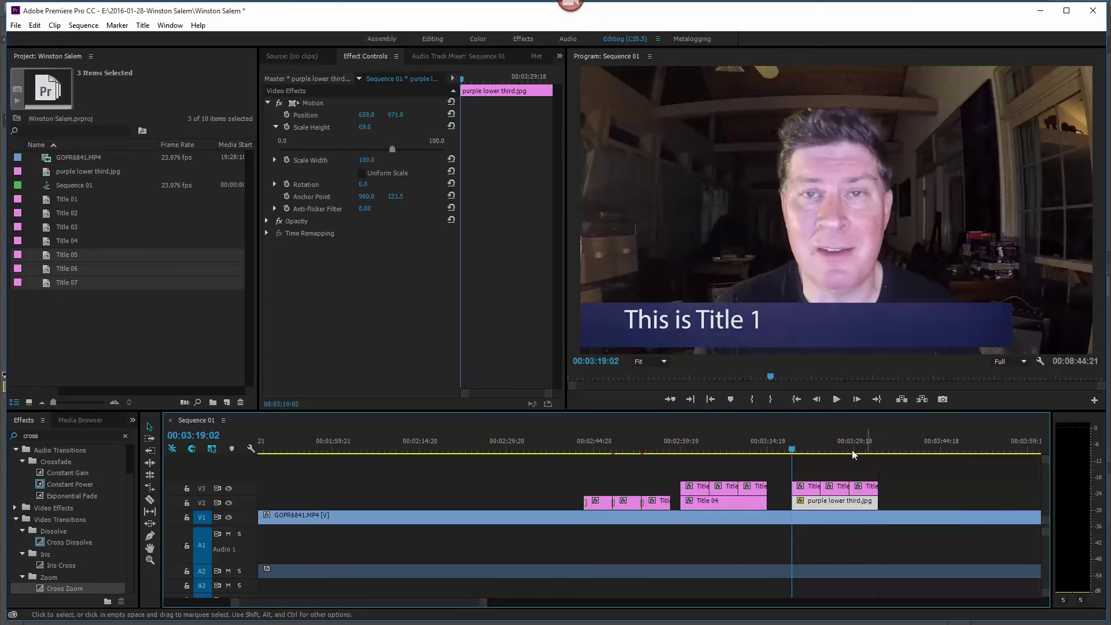
Reposition the first title over the purple bar to 1047, 559.
{"action": "left_click", "coordinate": [809, 491]}
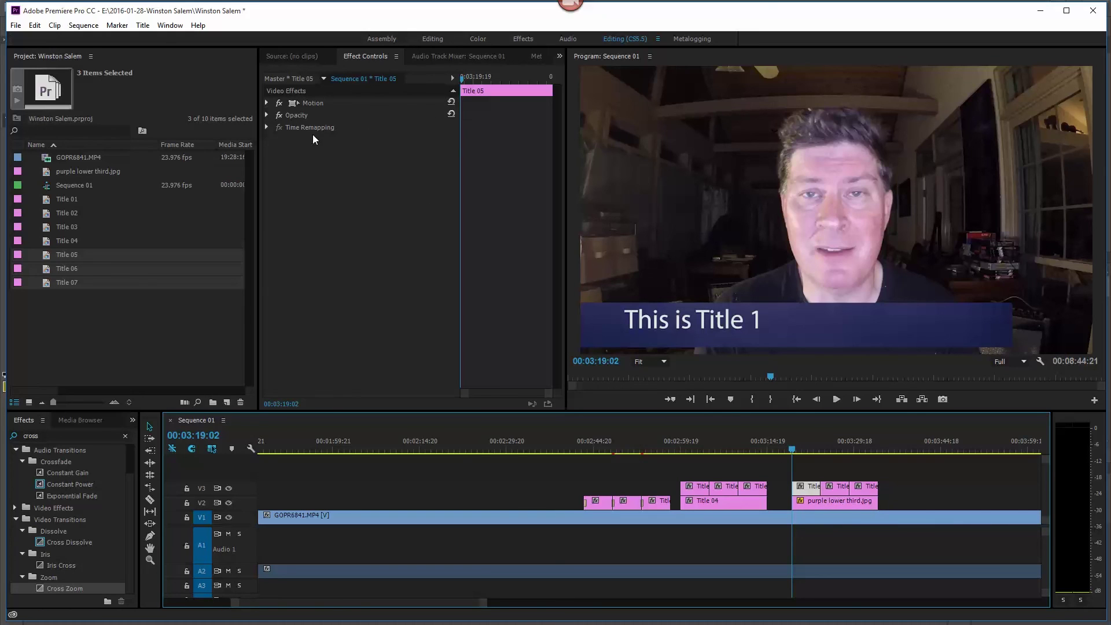
{"action": "left_click", "coordinate": [267, 103]}
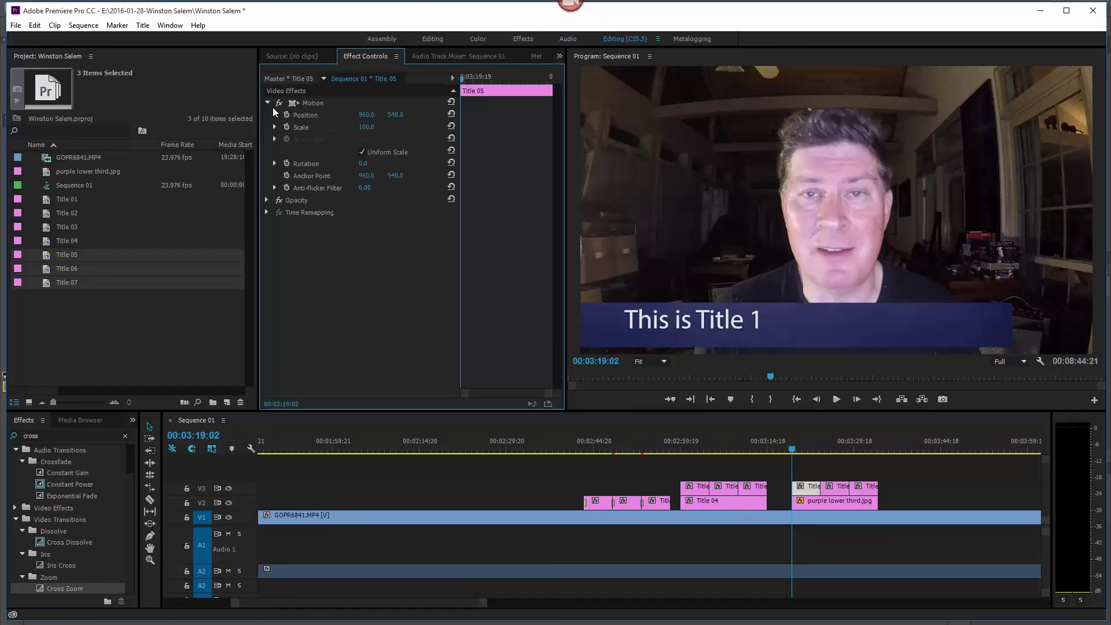
{"action": "left_click_drag", "start_coordinate": [395, 114], "coordinate": [371, 115]}
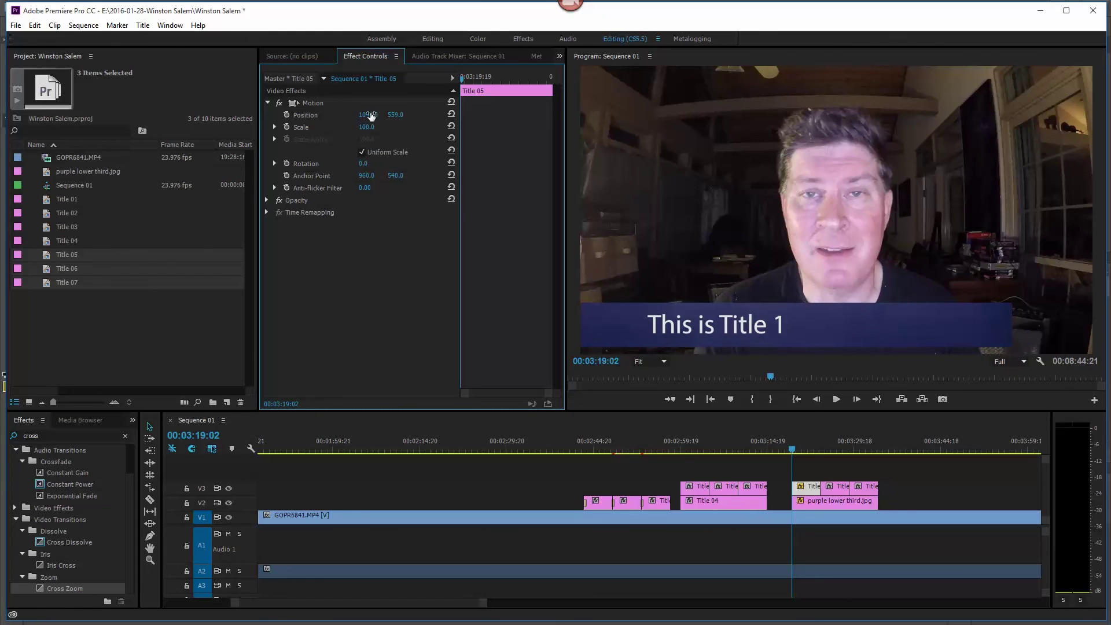
Copy the first title's Motion settings to the two titles that follow it over the purple bar.
{"action": "mouse_move", "coordinate": [792, 450]}
{"action": "left_mouse_down"}
{"action": "mouse_move", "coordinate": [842, 450]}
{"action": "mouse_move", "coordinate": [806, 450]}
{"action": "left_mouse_up"}
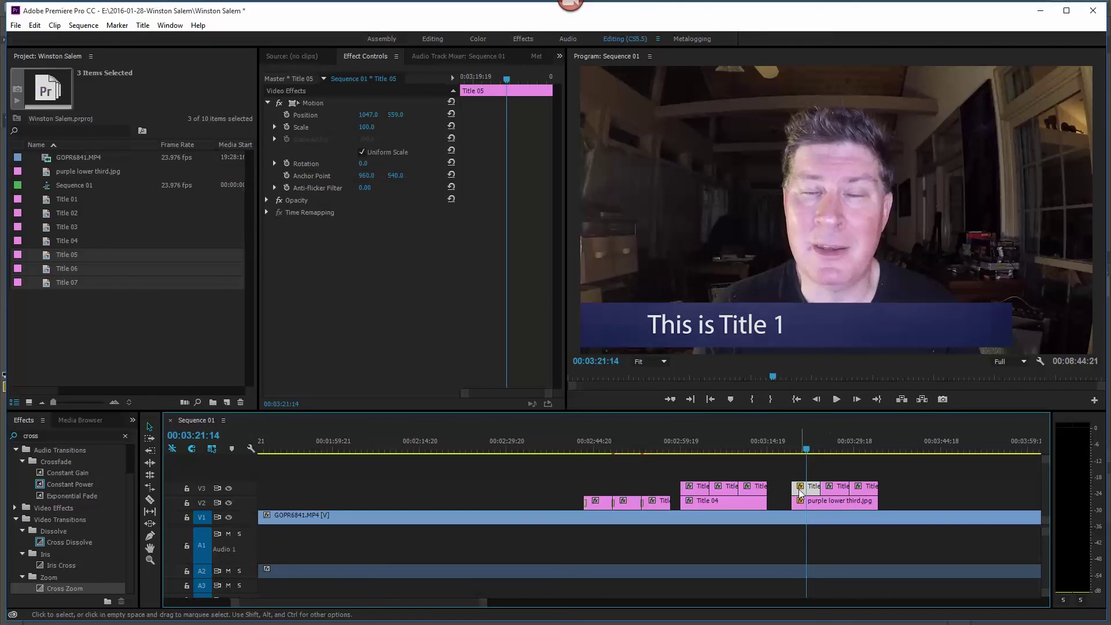
{"action": "left_click", "coordinate": [311, 102]}
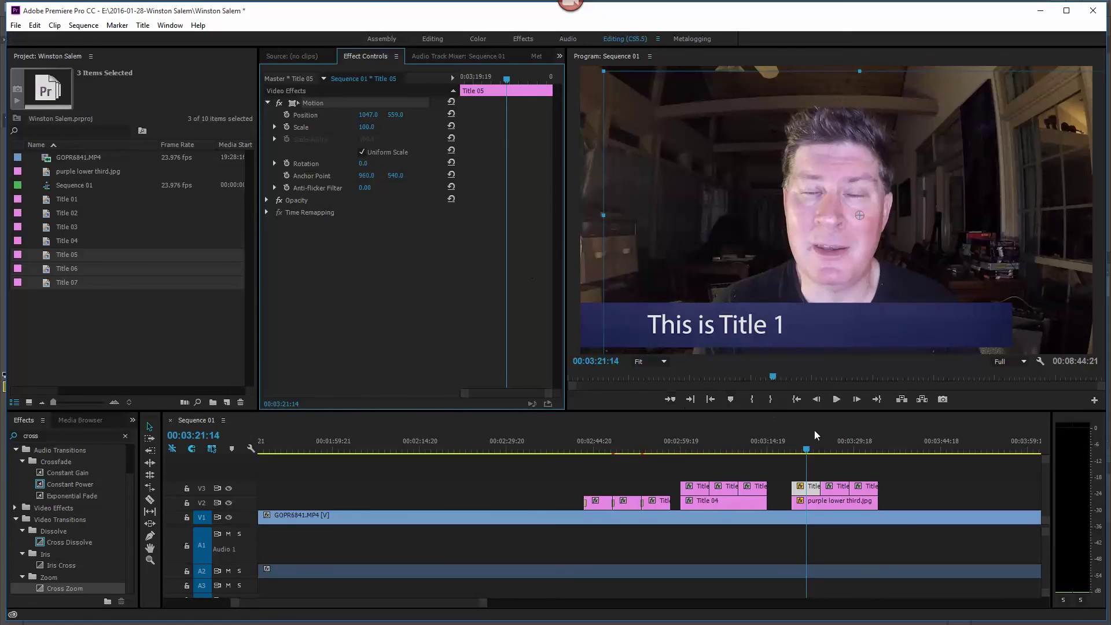
{"action": "left_click_drag", "start_coordinate": [829, 463], "coordinate": [864, 492]}
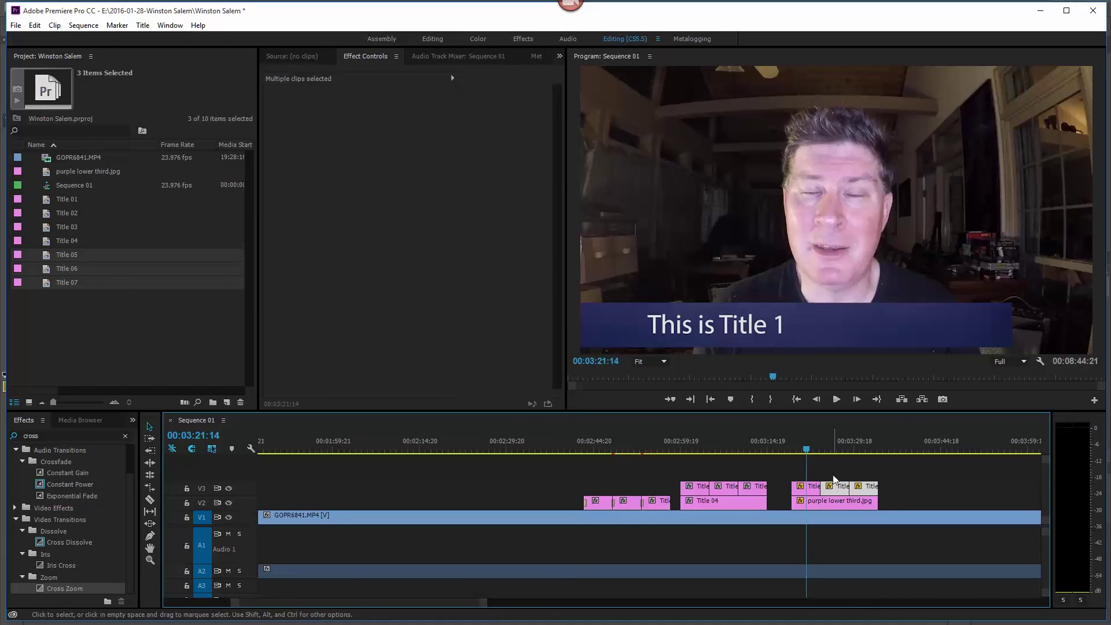
{"action": "mouse_move", "coordinate": [808, 452]}
{"action": "left_mouse_down"}
{"action": "mouse_move", "coordinate": [865, 451]}
{"action": "mouse_move", "coordinate": [804, 461]}
{"action": "left_mouse_up"}
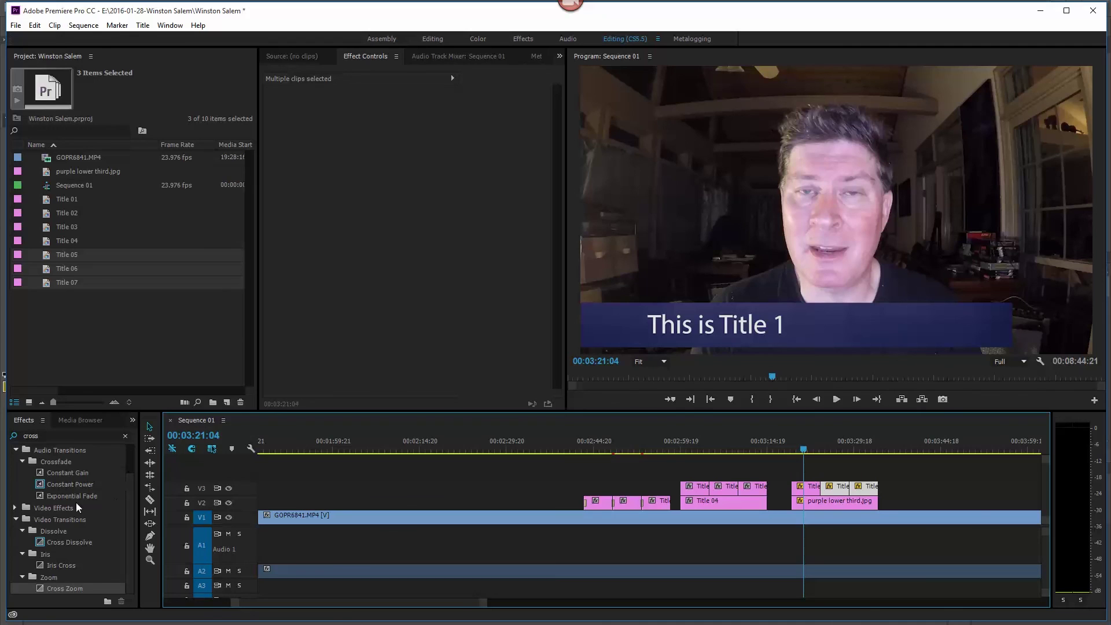
Find the Slide video transition and apply it at both cuts between the three titles above the purple bar.
{"action": "scroll", "coordinate": [51, 456], "scroll_direction": "up", "scroll_amount": 3}
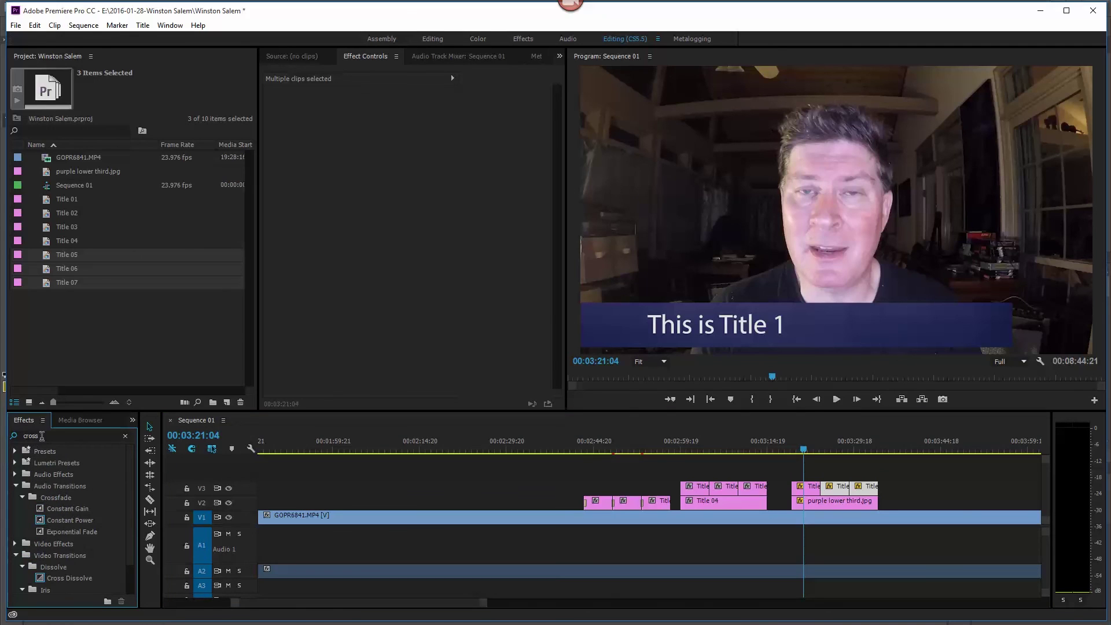
{"action": "double_click", "coordinate": [42, 435]}
{"action": "type", "text": "slide"}
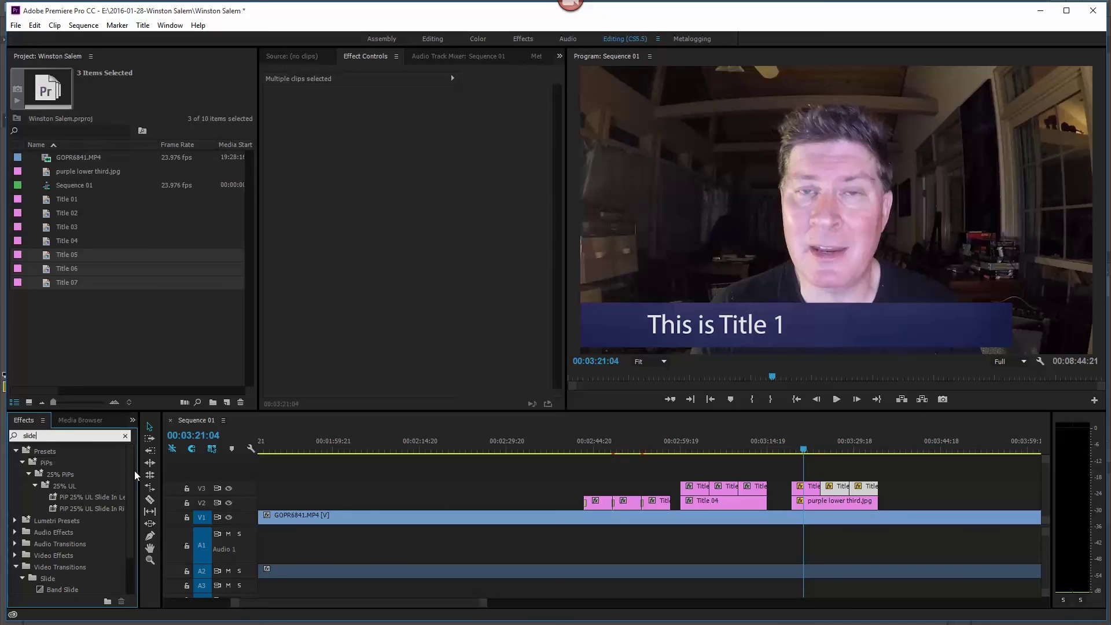
{"action": "left_click_drag", "start_coordinate": [130, 474], "coordinate": [130, 540]}
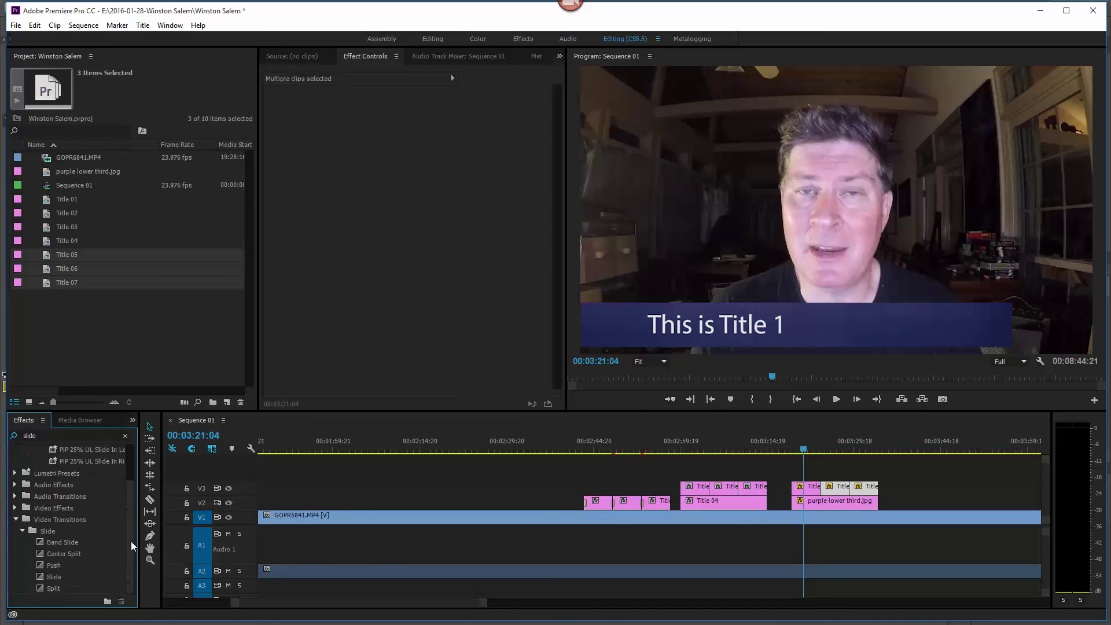
{"action": "left_click", "coordinate": [39, 576]}
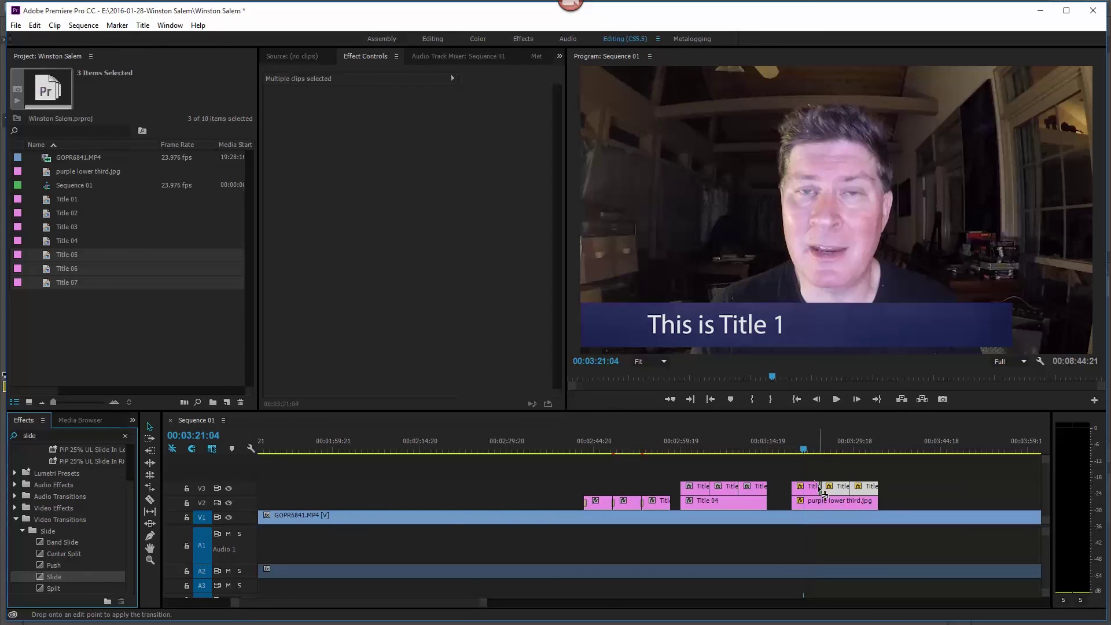
{"action": "left_click_drag", "start_coordinate": [39, 577], "coordinate": [854, 498]}
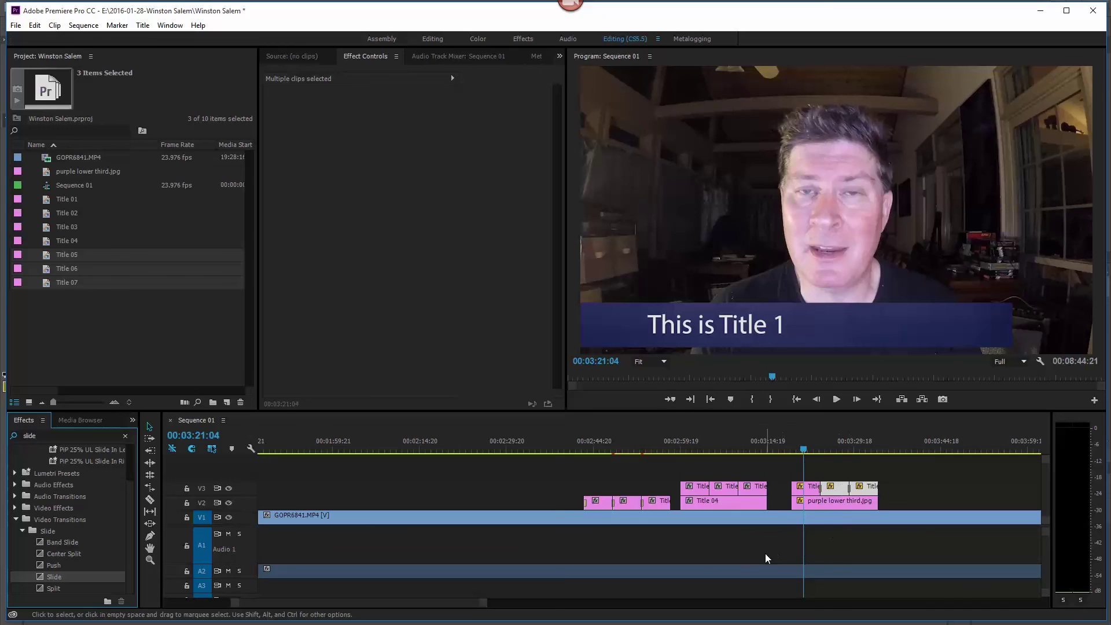
Play back the sliding titles over the purple bar and return the playhead to 00:03:27:21 on the second title.
{"action": "key", "text": "space"}
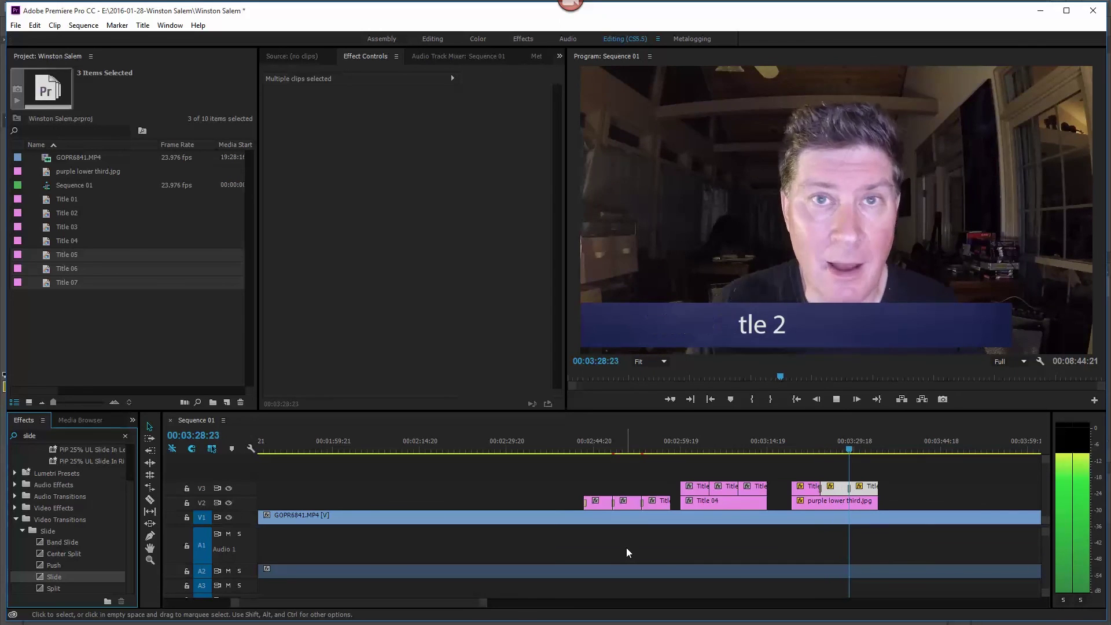
{"action": "key", "text": "space"}
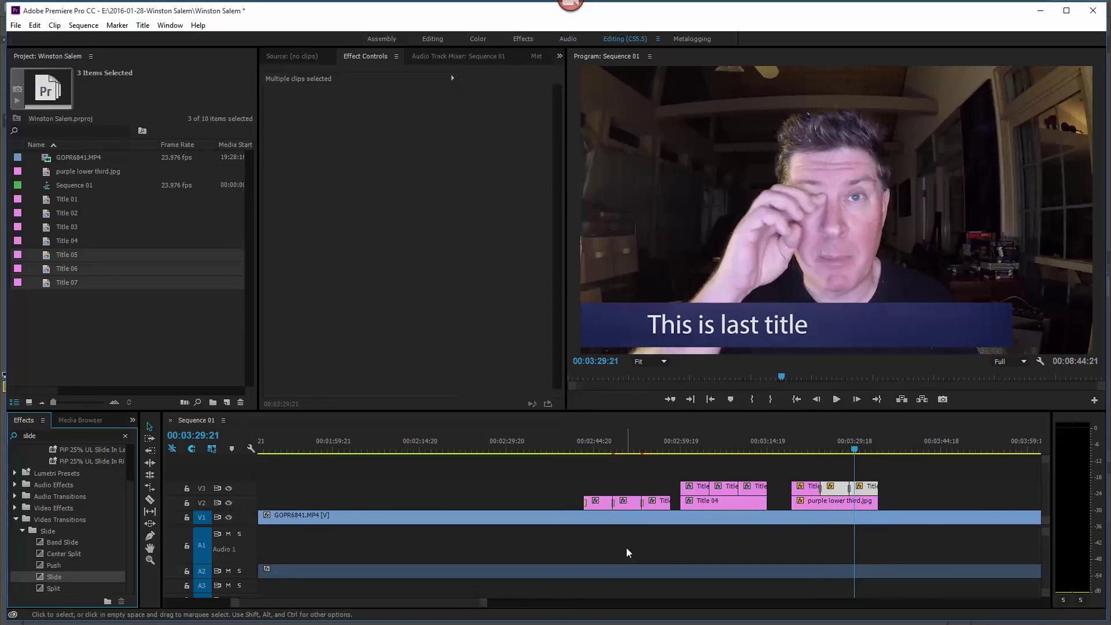
{"action": "left_click", "coordinate": [848, 452]}
{"action": "left_click_drag", "start_coordinate": [849, 453], "coordinate": [840, 458]}
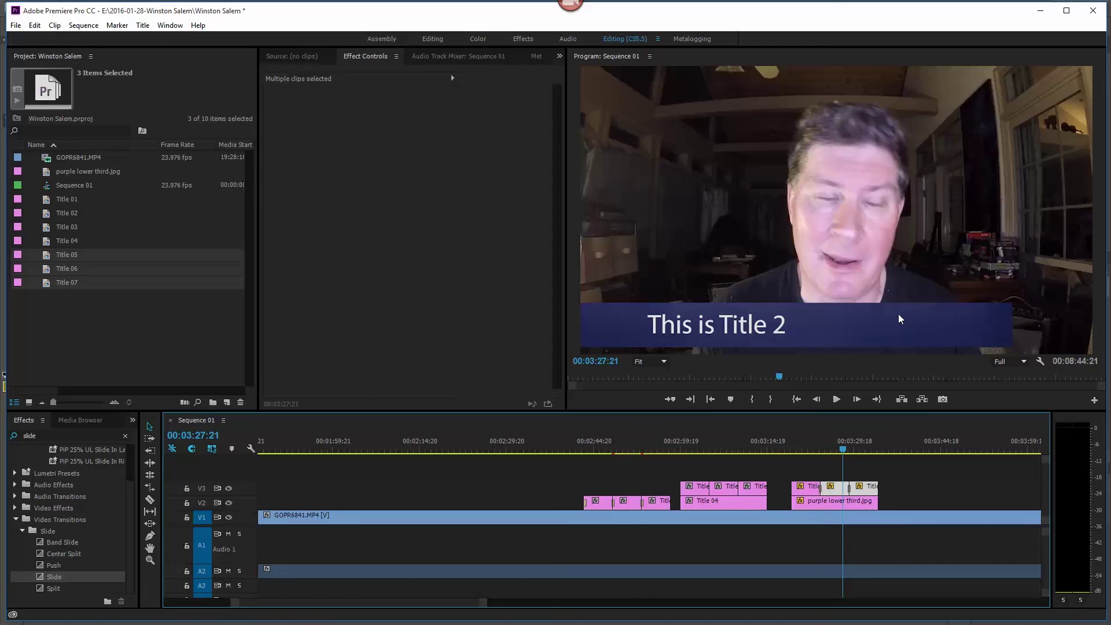
Apply the Crop effect to the purple bar and set its Right crop to 34%.
{"action": "left_click", "coordinate": [818, 502]}
{"action": "left_click_drag", "start_coordinate": [40, 435], "coordinate": [13, 435]}
{"action": "type", "text": "crop"}
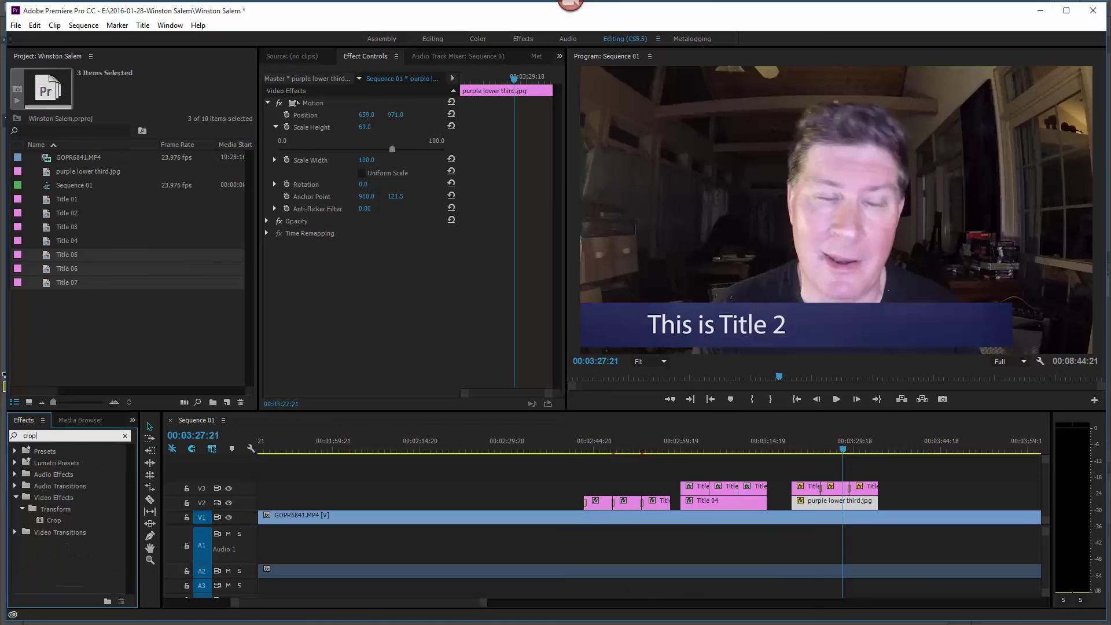
{"action": "left_click_drag", "start_coordinate": [42, 524], "coordinate": [810, 502]}
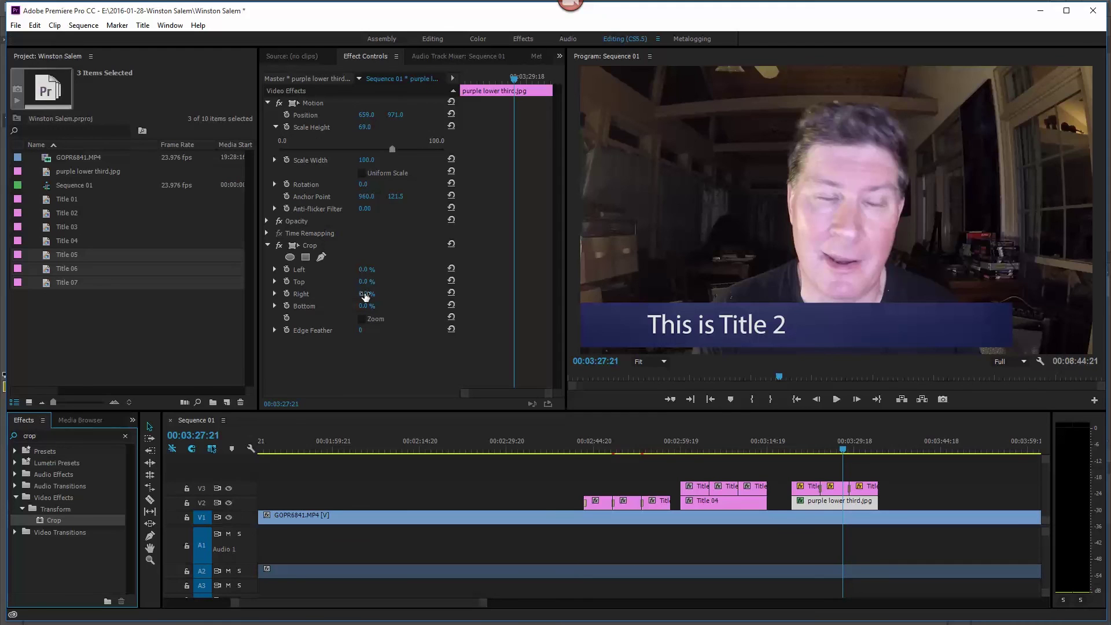
{"action": "left_click_drag", "start_coordinate": [365, 295], "coordinate": [382, 296]}
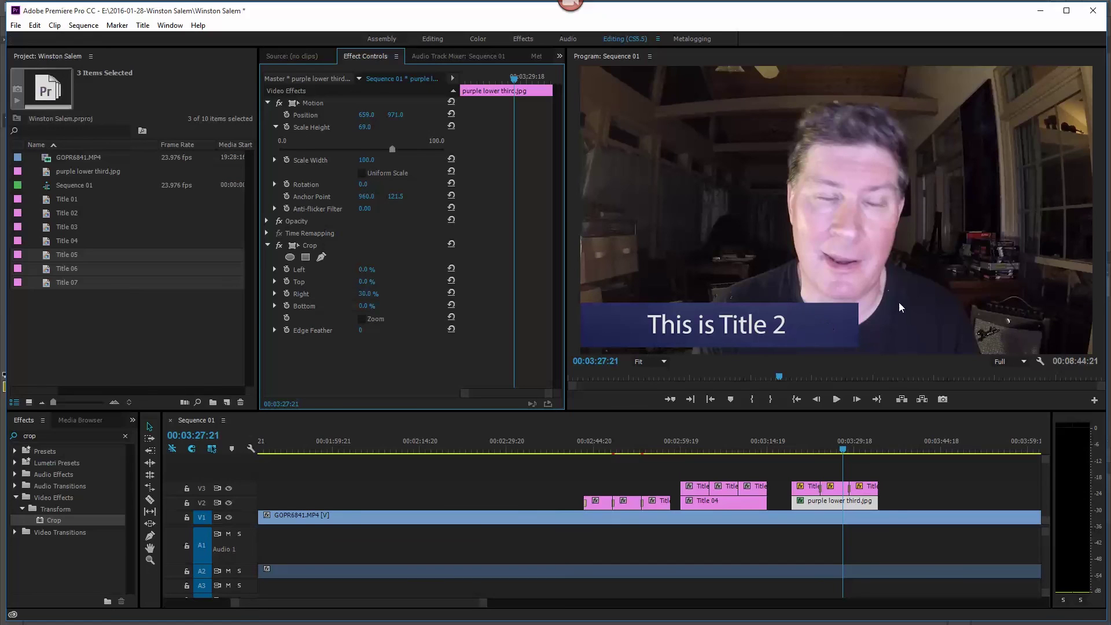
{"action": "left_click_drag", "start_coordinate": [383, 298], "coordinate": [382, 297]}
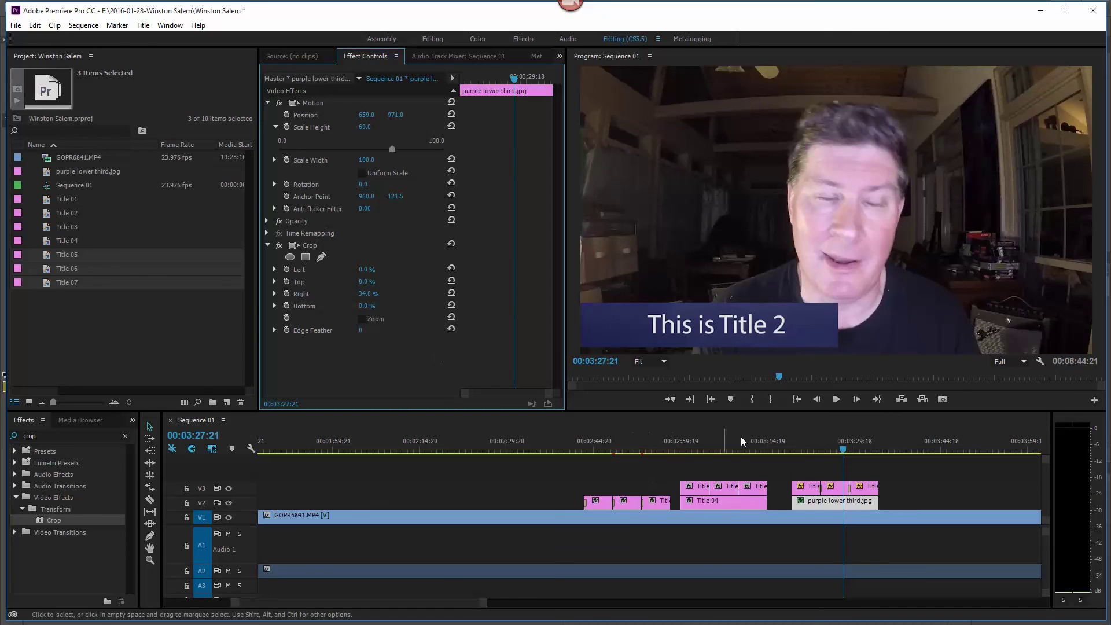
{"action": "mouse_move", "coordinate": [848, 449]}
{"action": "left_mouse_down"}
{"action": "mouse_move", "coordinate": [807, 460]}
{"action": "mouse_move", "coordinate": [851, 467]}
{"action": "left_mouse_up"}
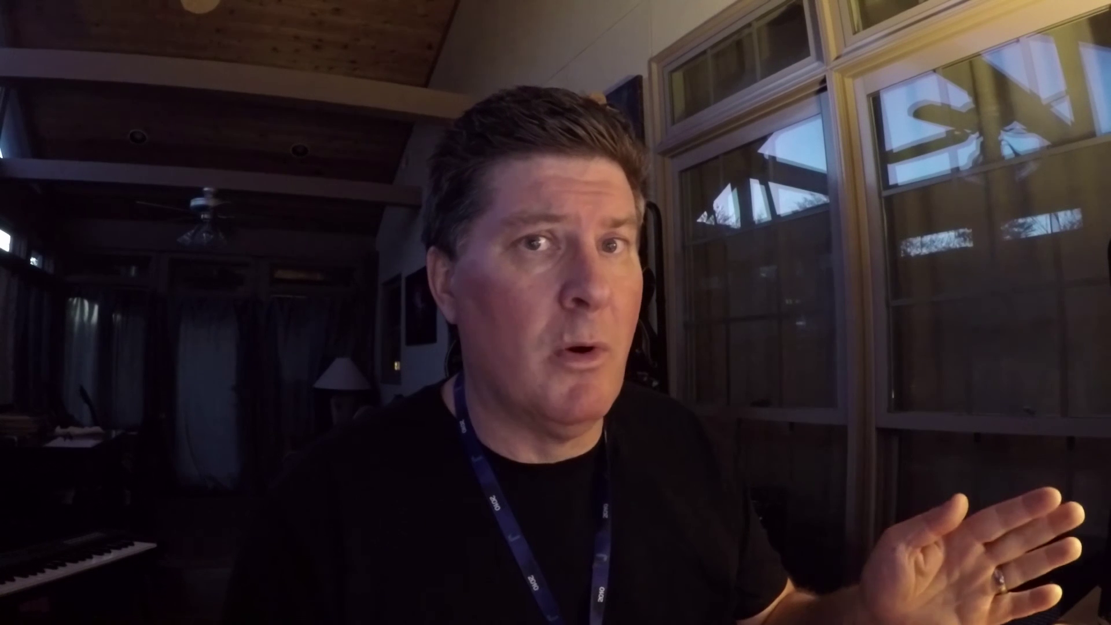